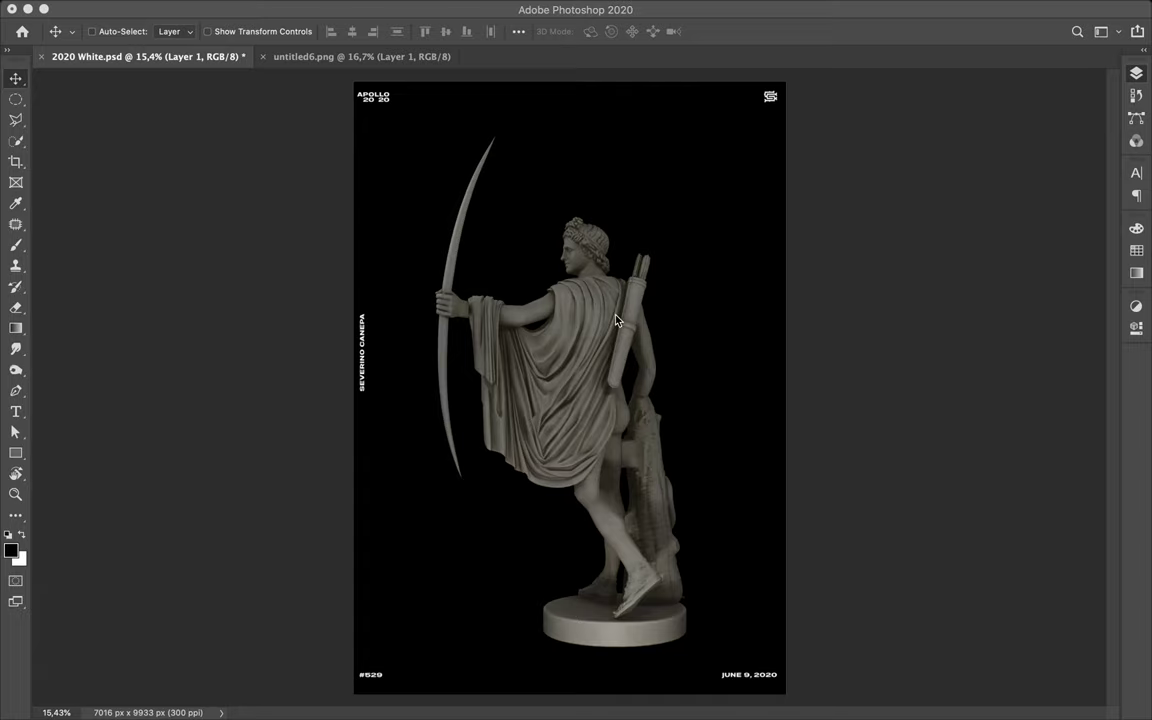
Add a Levels adjustment that deepens the statue's shadows and brightens its highlights
left_click(1136, 73)
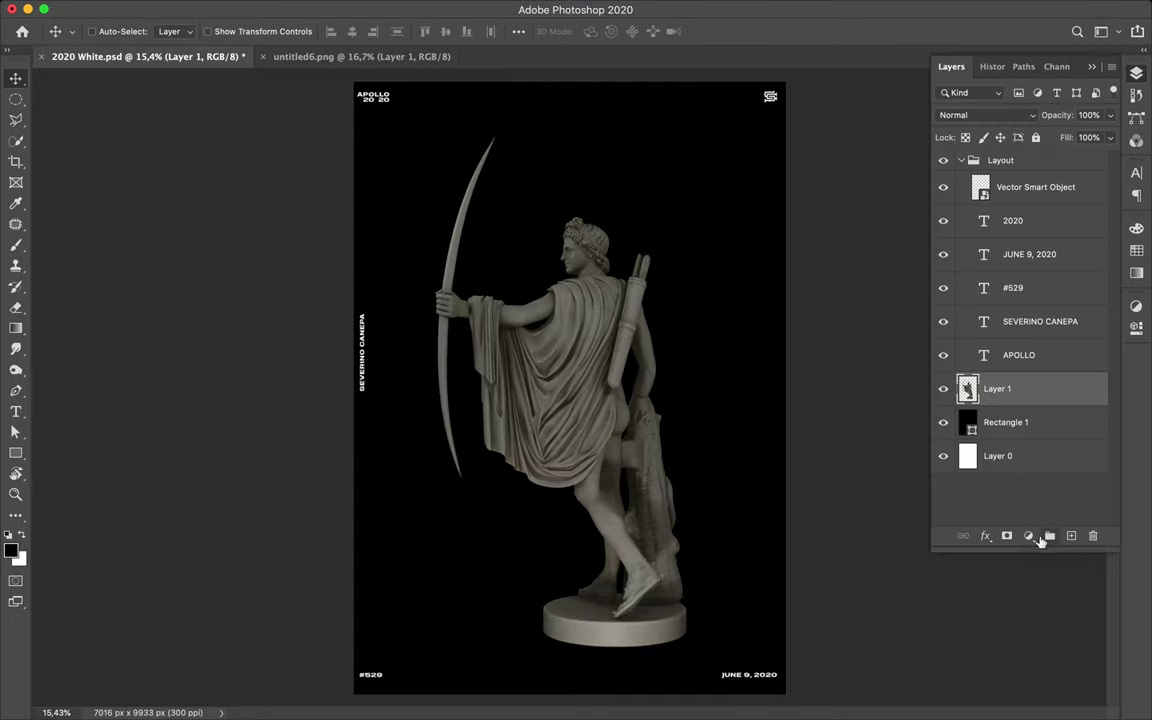
left_click(1028, 535)
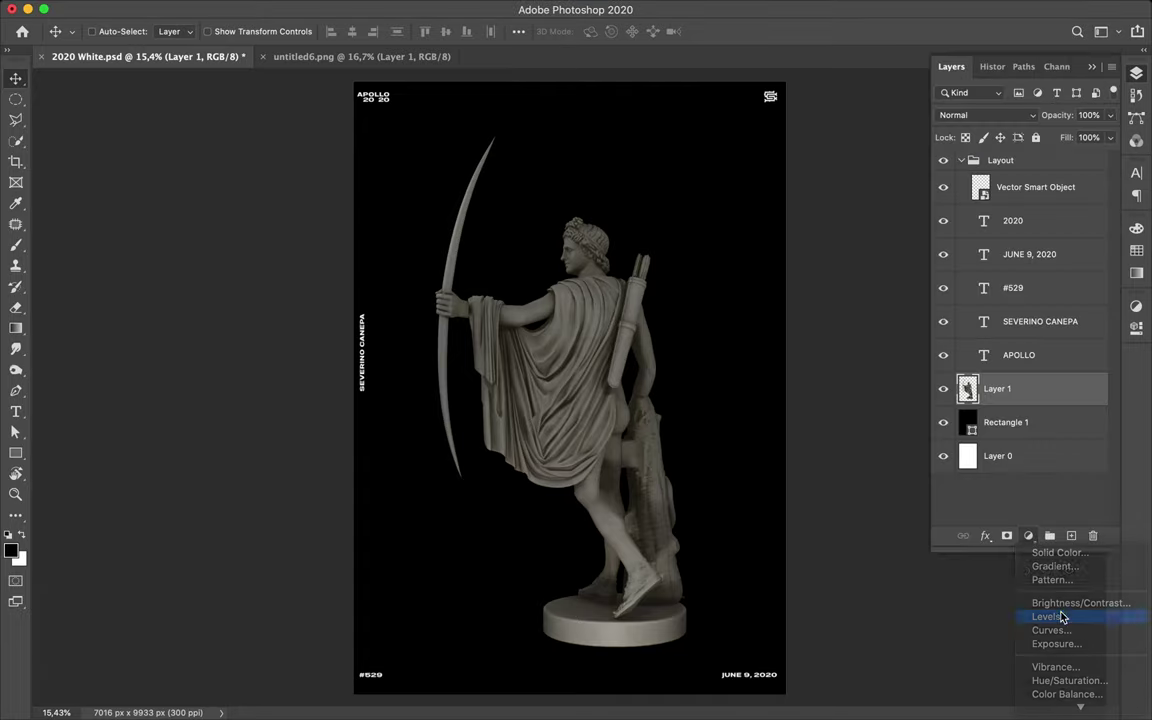
left_click(1047, 616)
left_click_drag(926, 470, 939, 470)
left_click_drag(1098, 470, 1085, 472)
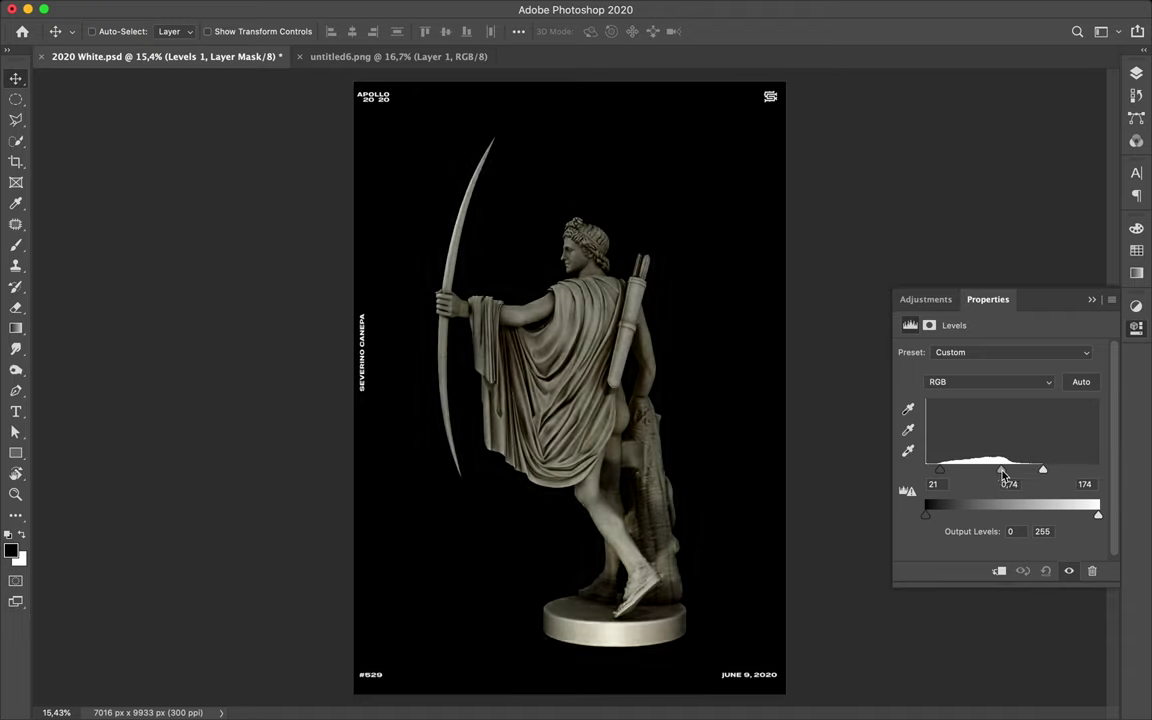
Add a Hue/Saturation adjustment shifting the statue's hue away from warm beige
key("F7")
left_click(1028, 535)
left_click(1047, 640)
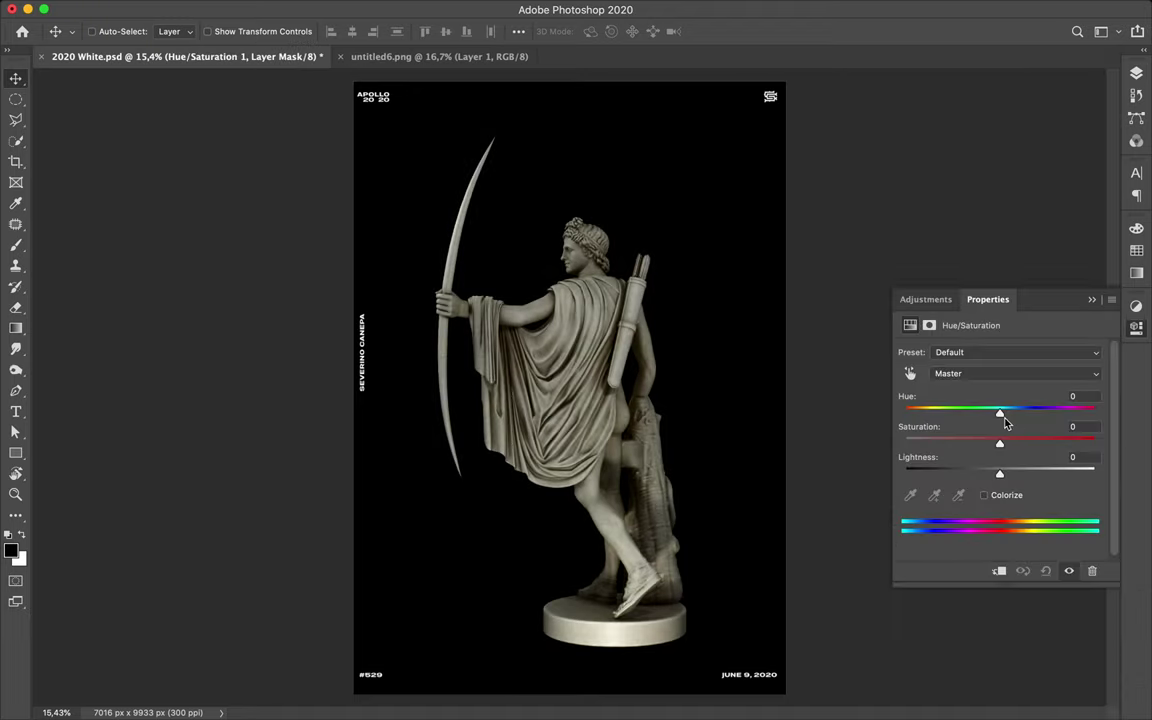
mouse_move(981, 414)
left_mouse_down()
mouse_move(879, 406)
mouse_move(1027, 430)
mouse_move(1093, 411)
mouse_move(983, 405)
mouse_move(932, 385)
mouse_move(1093, 411)
left_mouse_up()
Retune the Levels input sliders to 17 shadows and 155 highlights
left_click(1137, 73)
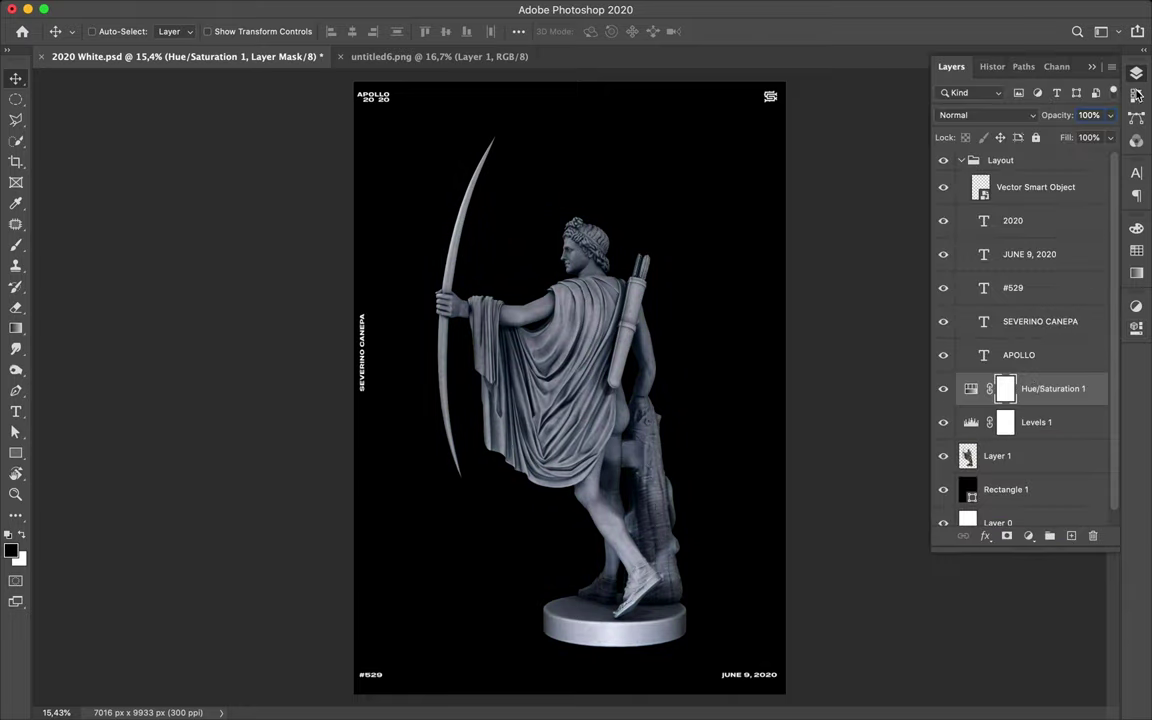
double_click(971, 424)
left_click_drag(938, 478, 992, 473)
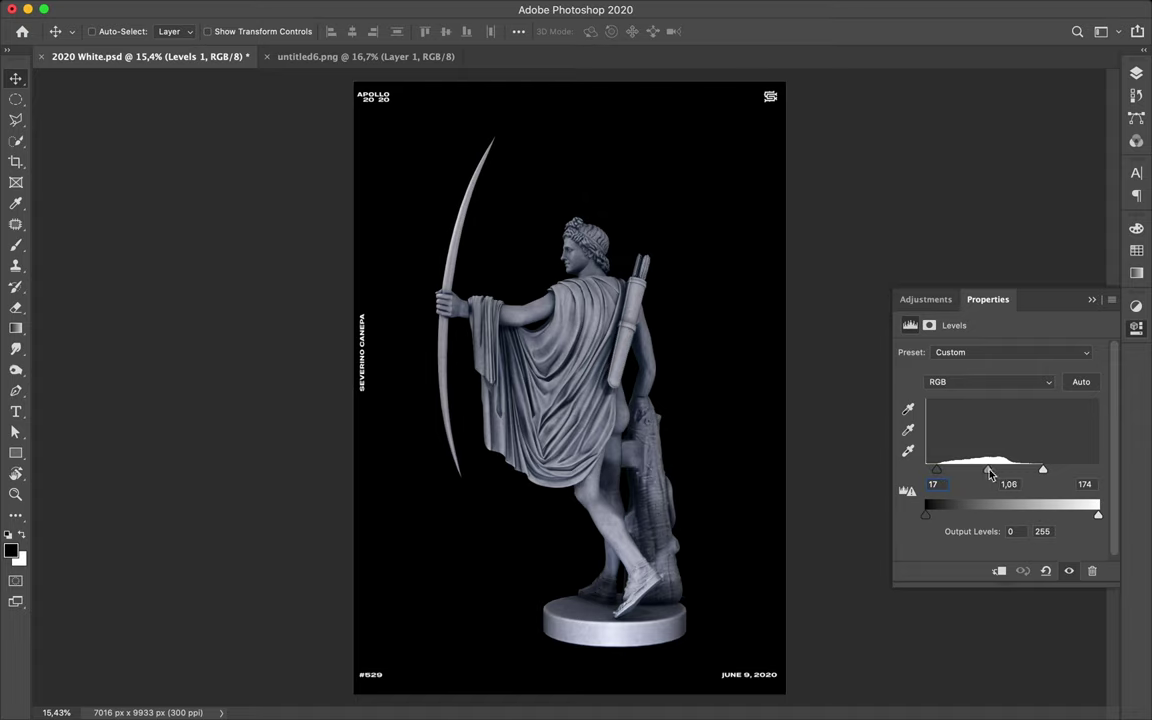
left_click_drag(1098, 470, 1036, 475)
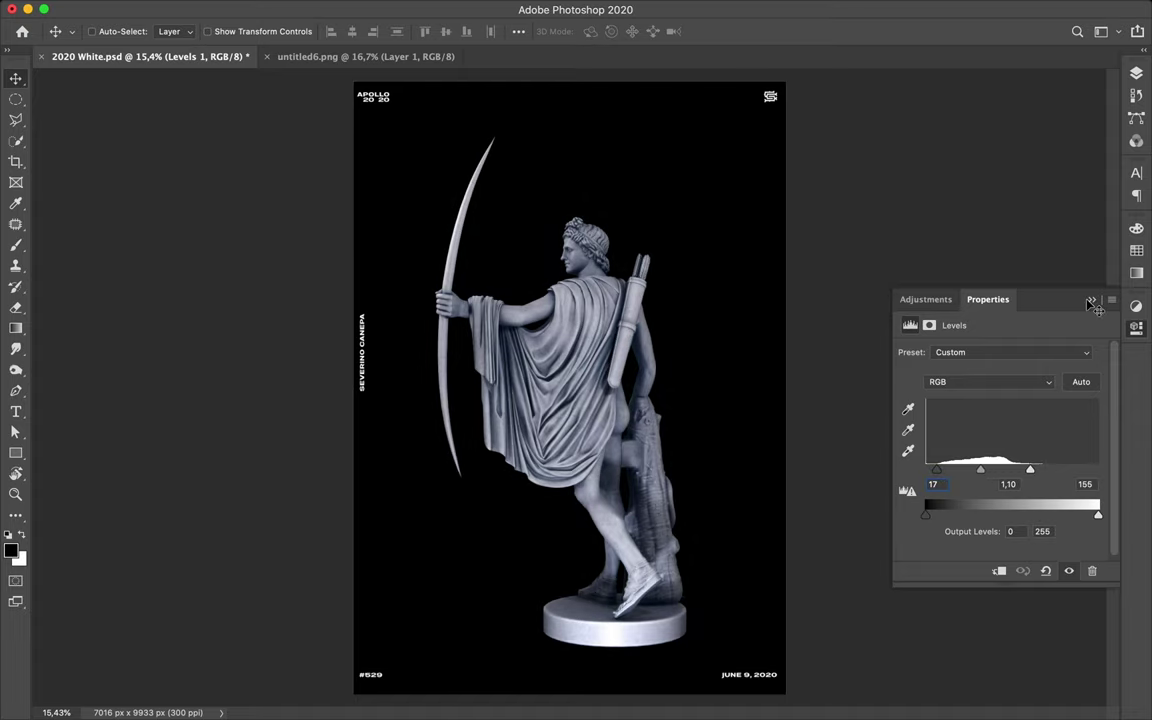
left_click(1092, 302)
scroll(600, 330, "up", 1)
left_click(1137, 73)
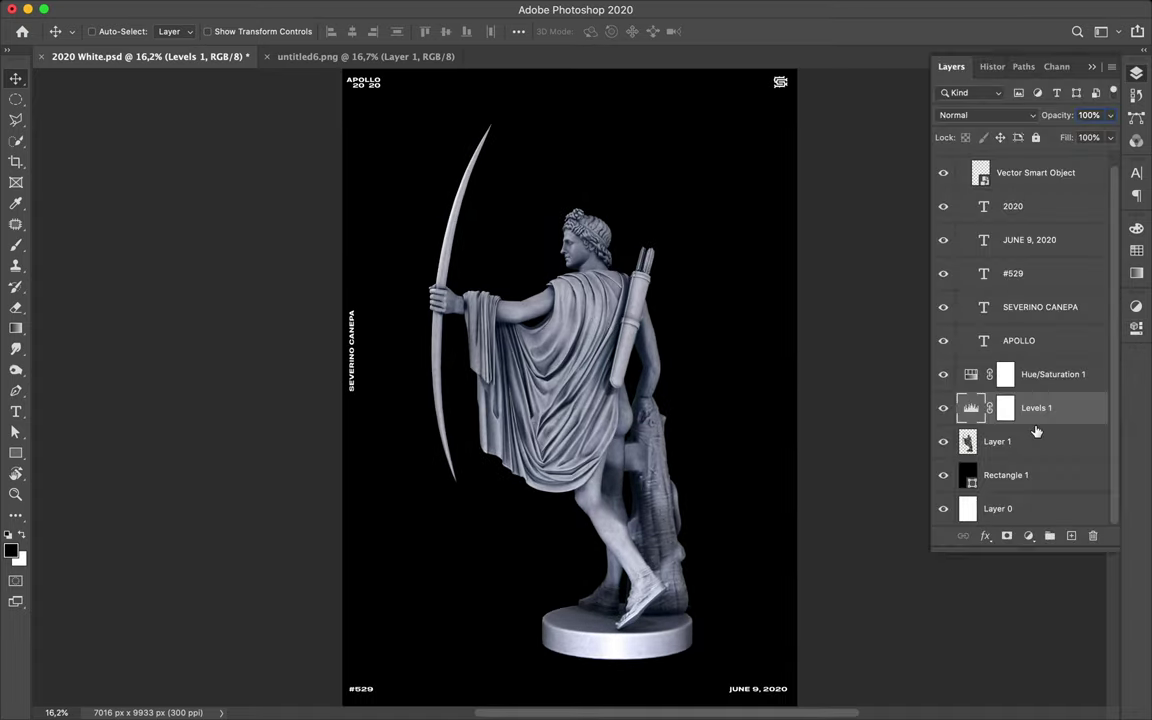
Place untitled7.png into the poster as Layer 2, scaled to 120%
left_click(470, 694)
mouse_move(350, 452)
left_mouse_down()
mouse_move(376, 455)
mouse_move(725, 340)
left_mouse_up()
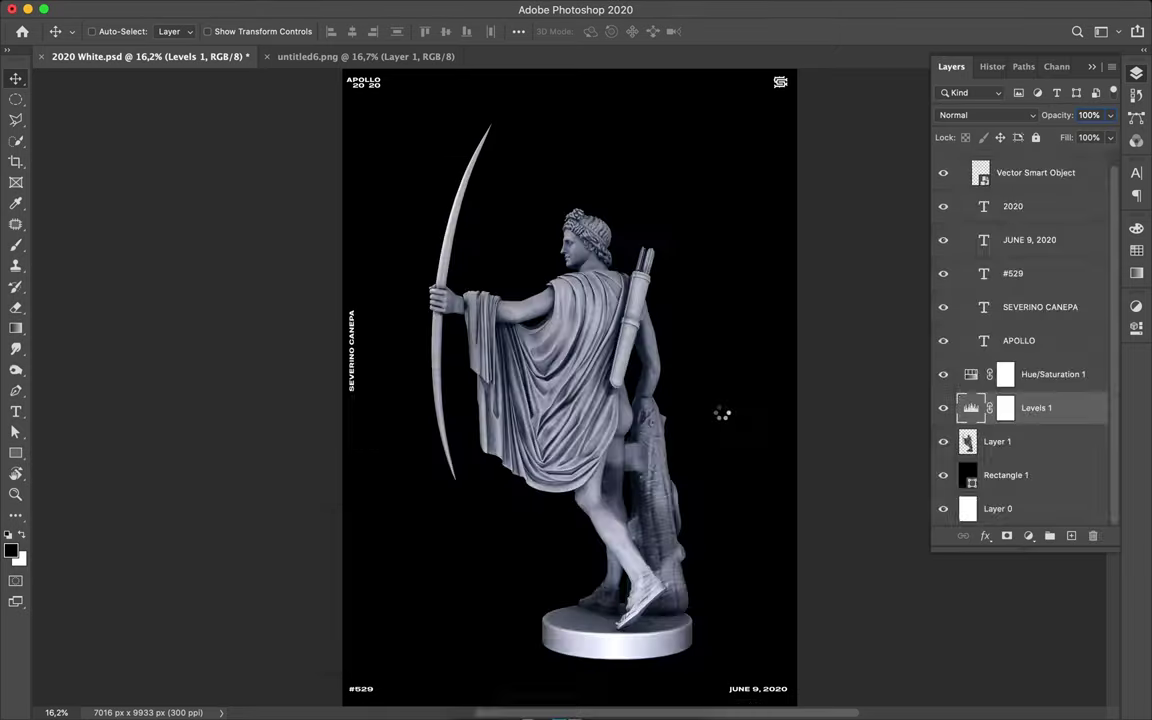
left_click_drag(501, 226, 620, 404)
key("ctrl+t")
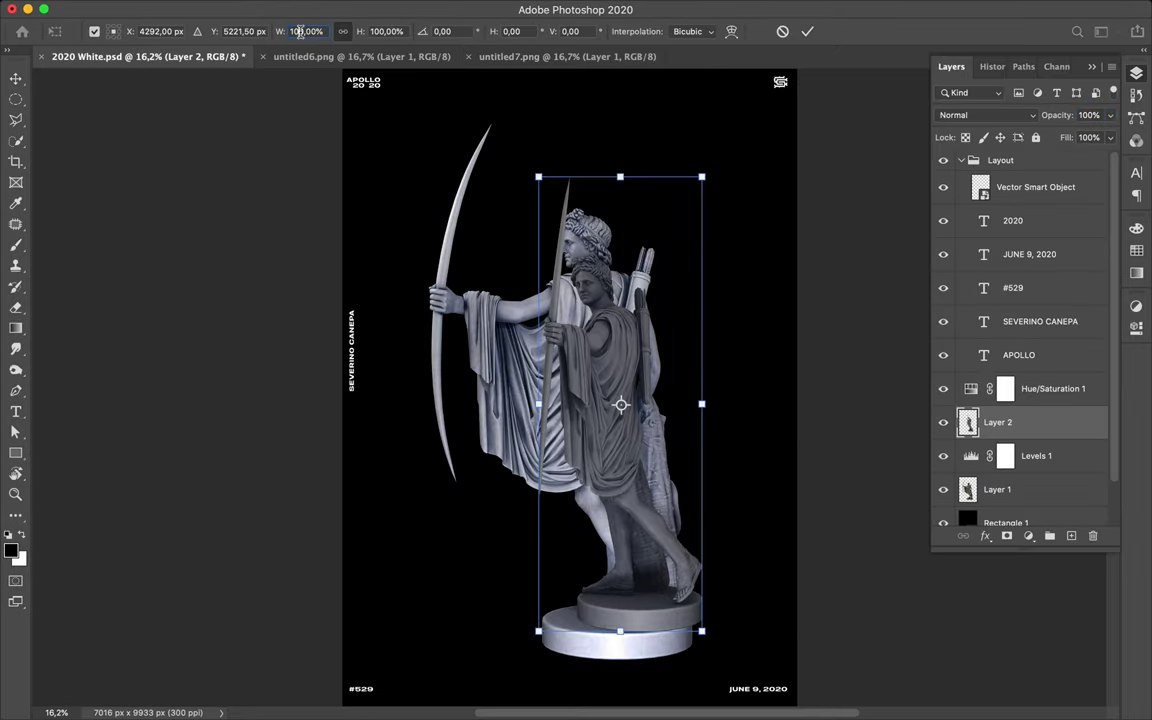
type("120")
key("Return")
key("Return")
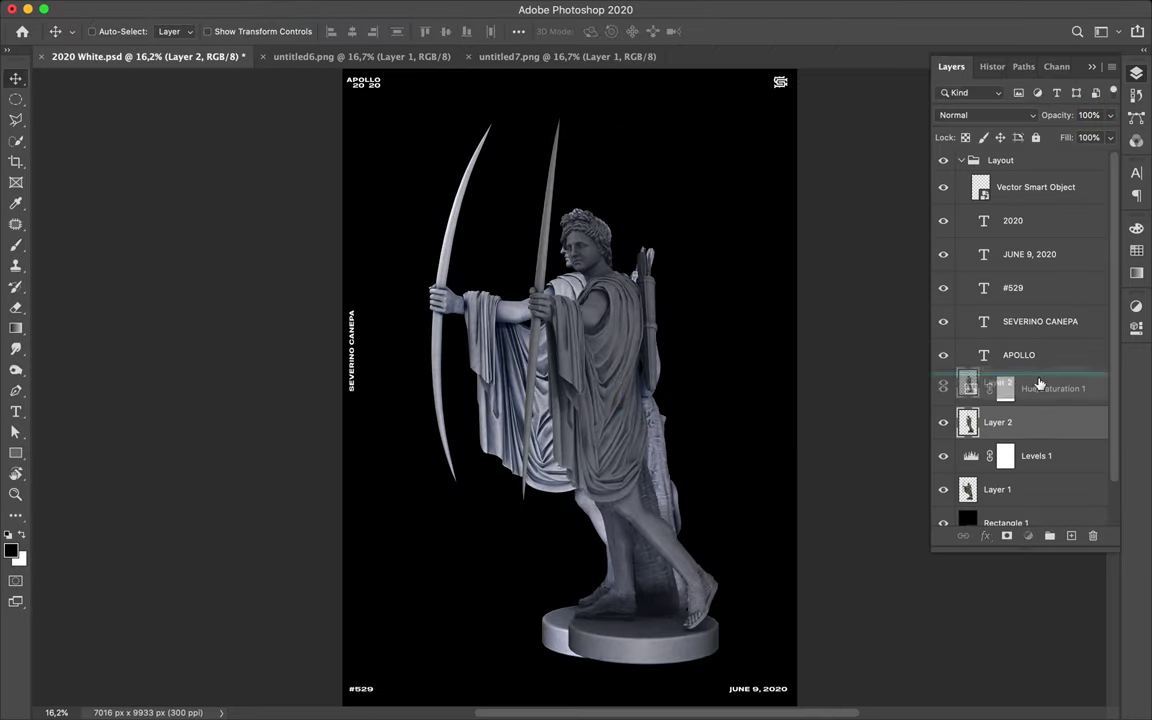
Stack Layer 2 with copied colour adjustments and merge each statue with its adjustments
left_click_drag(997, 422, 997, 378)
left_click_drag(1050, 422, 1043, 400)
key("ctrl+e")
left_click(1043, 422)
left_click(1043, 490, "shift")
key("ctrl+e")
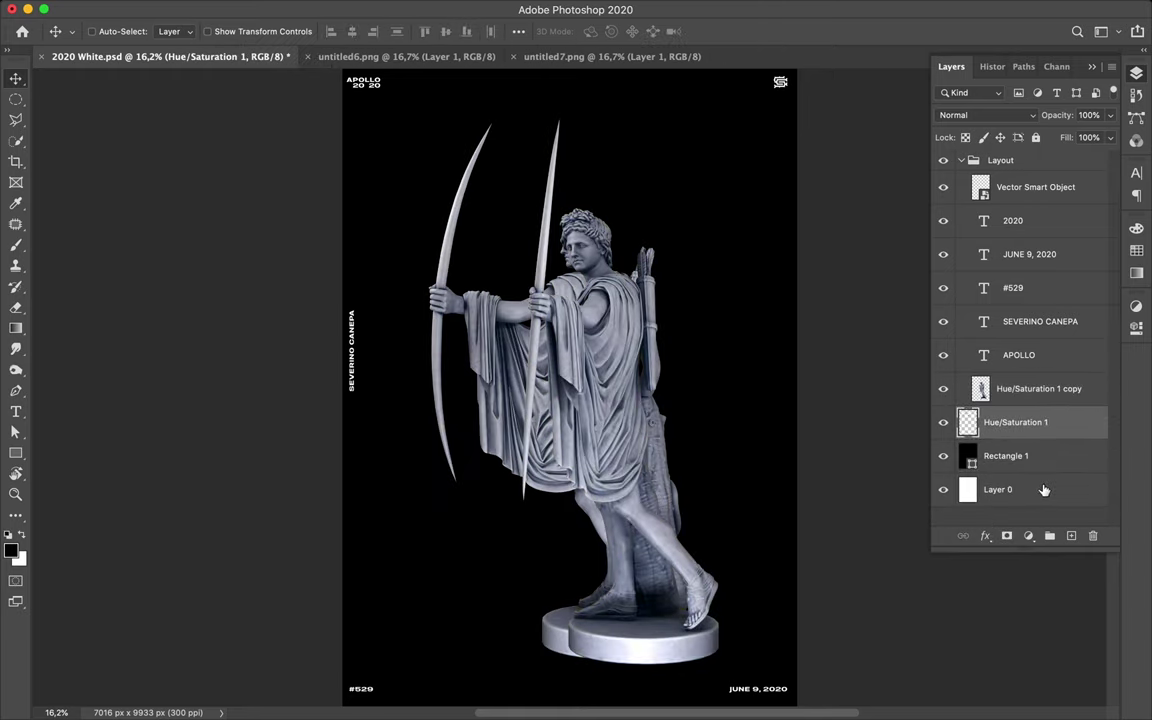
Shift the front statue about 80 px right, hide the second statue, nudge the original right
left_click_drag(645, 385, 728, 390)
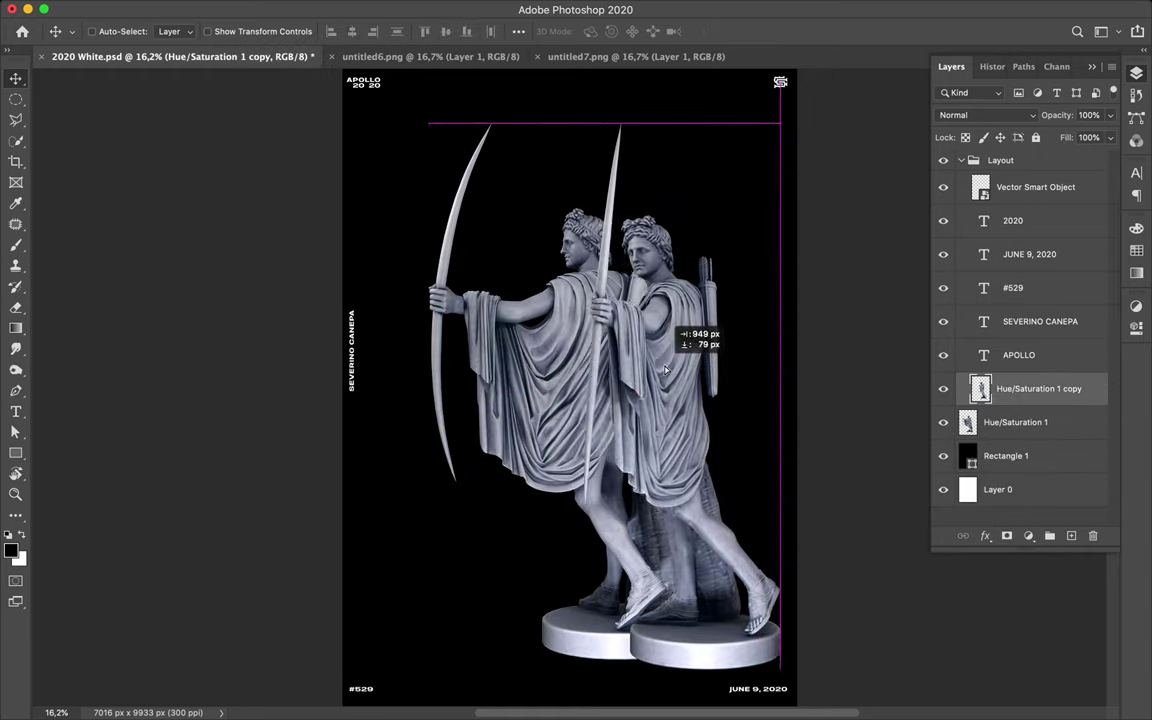
left_click(943, 388)
left_click_drag(555, 340, 570, 335)
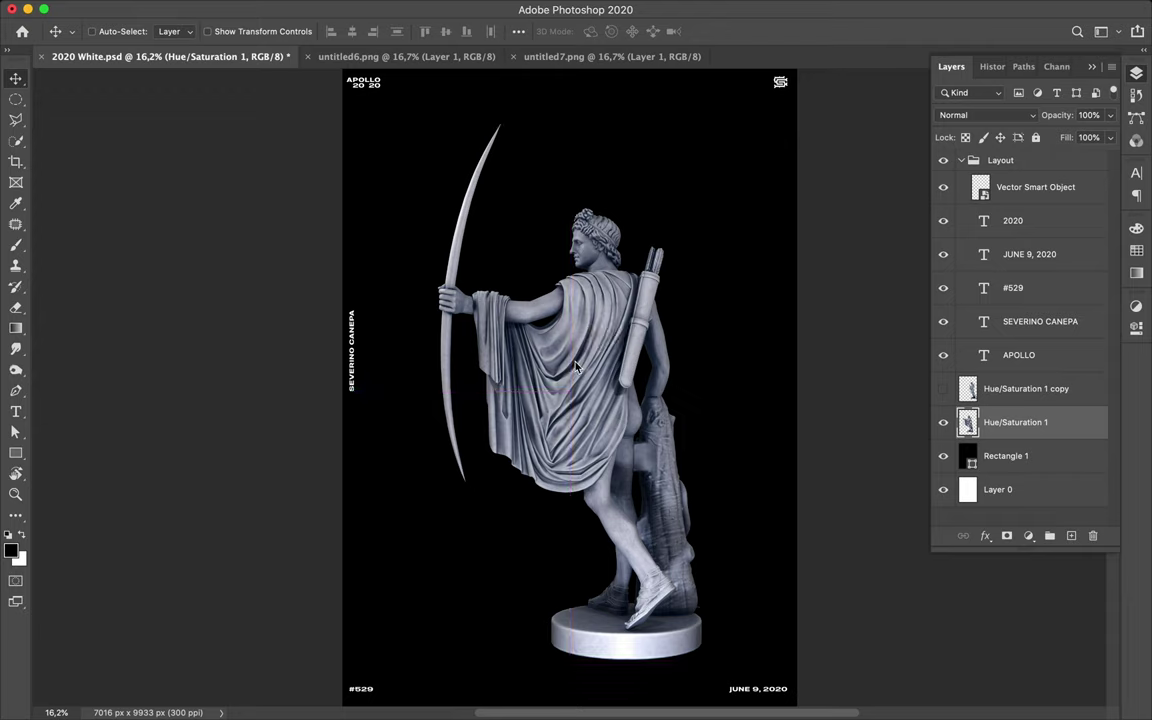
scroll(585, 288, "up", 1)
scroll(585, 288, "up", 1)
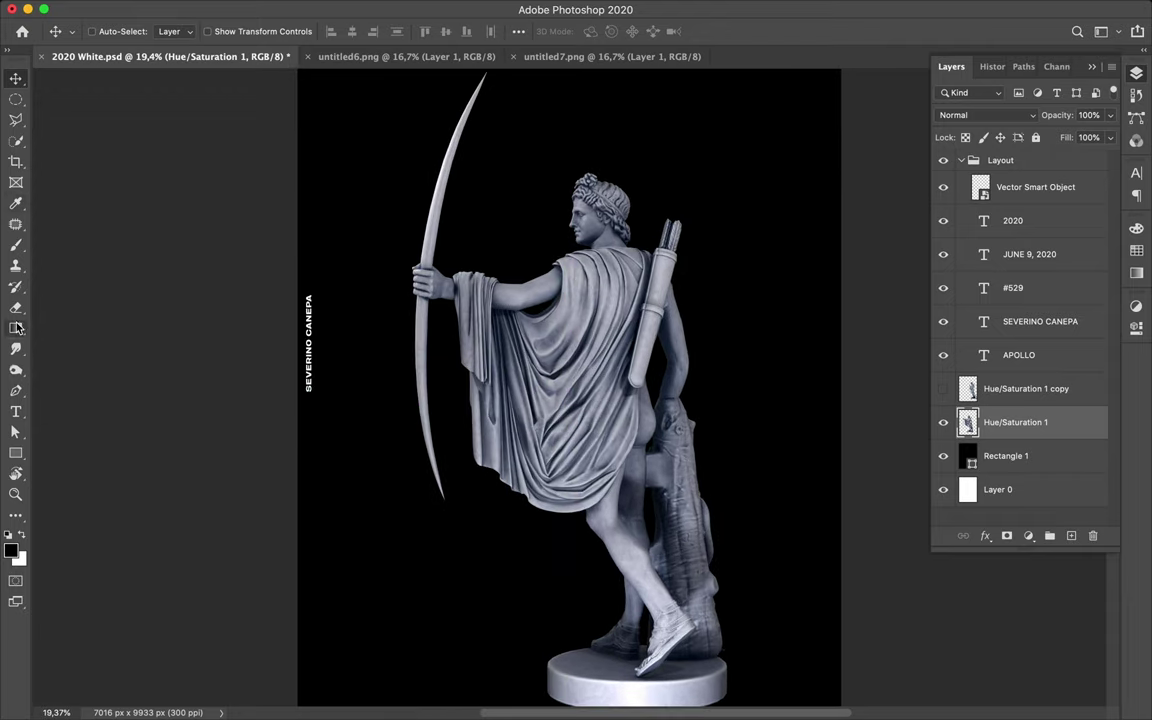
right_click(16, 453)
Draw a tall ellipse over the statue's arm with no fill
left_click(75, 481)
left_click_drag(463, 188, 533, 492)
key("a")
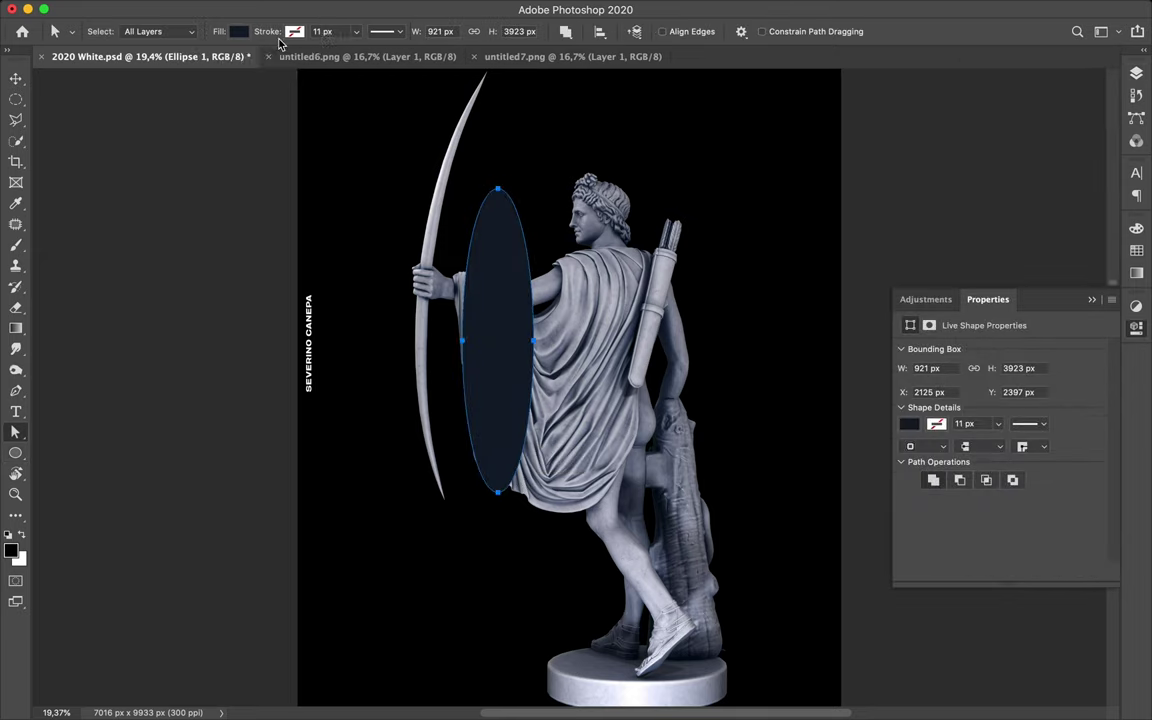
left_click(238, 31)
left_click(200, 63)
Give the ellipse a thick magenta outline stroke
left_click(212, 20)
triple_click(322, 31)
type("41")
key("Return")
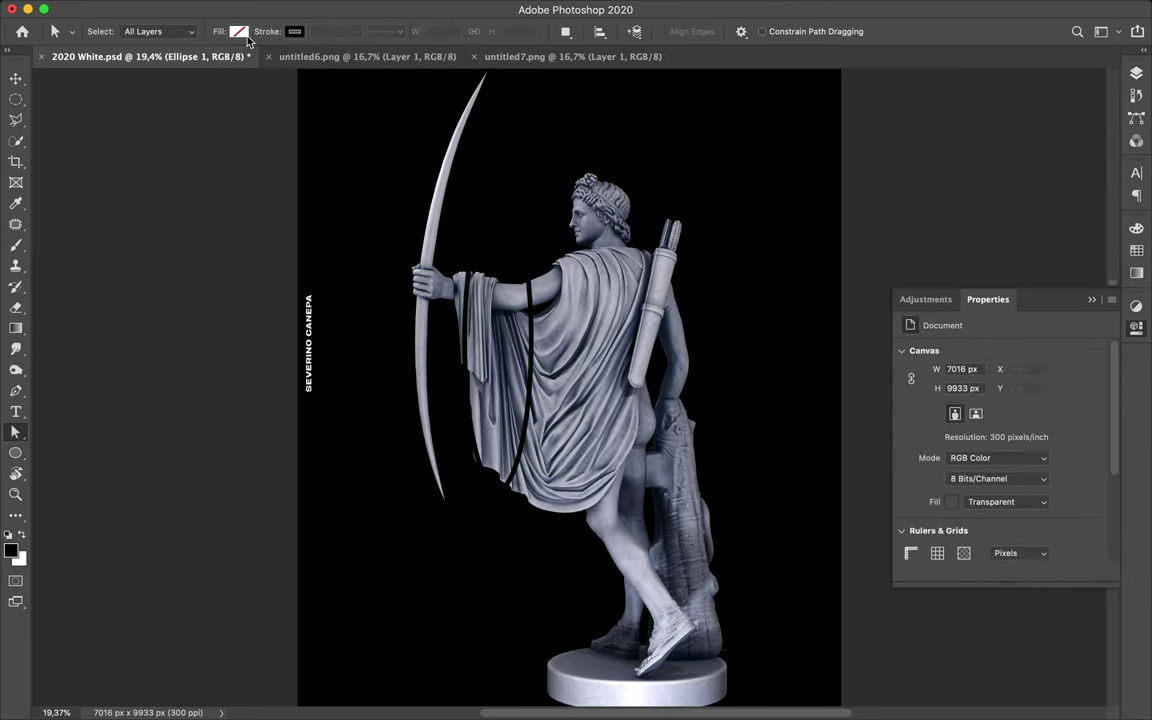
left_click(294, 31)
left_click(393, 63)
left_click(733, 594)
left_click(728, 542)
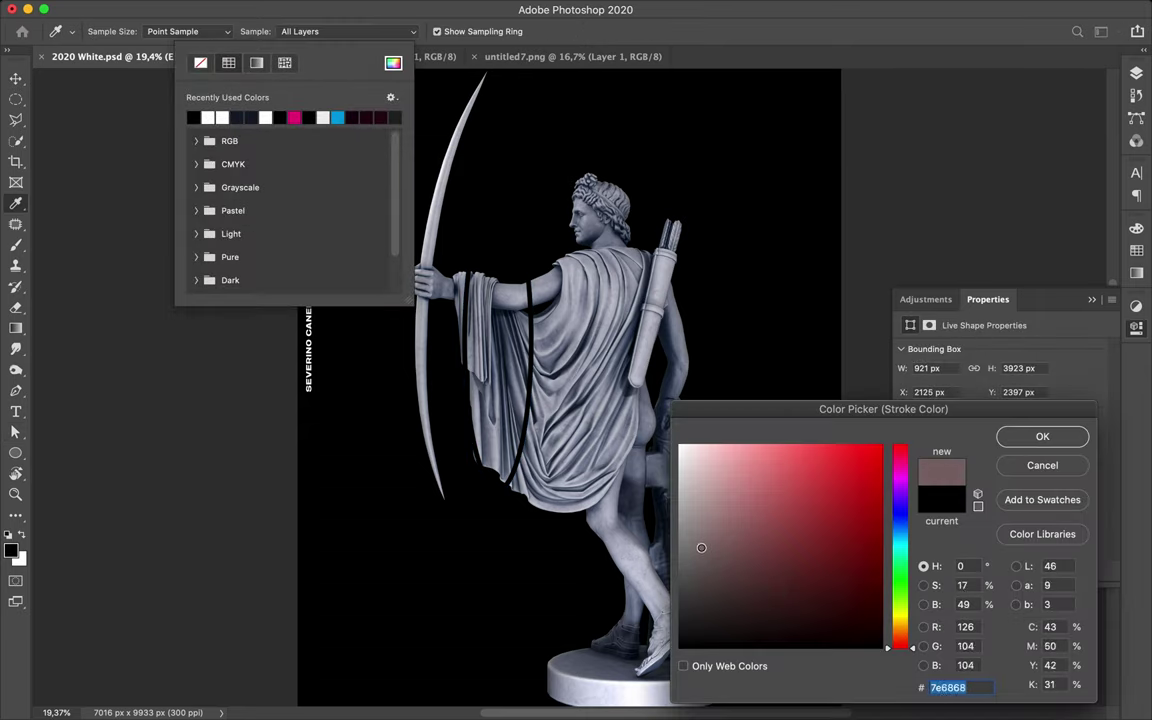
left_click(561, 200)
key("Return")
left_click(308, 117)
key("Return")
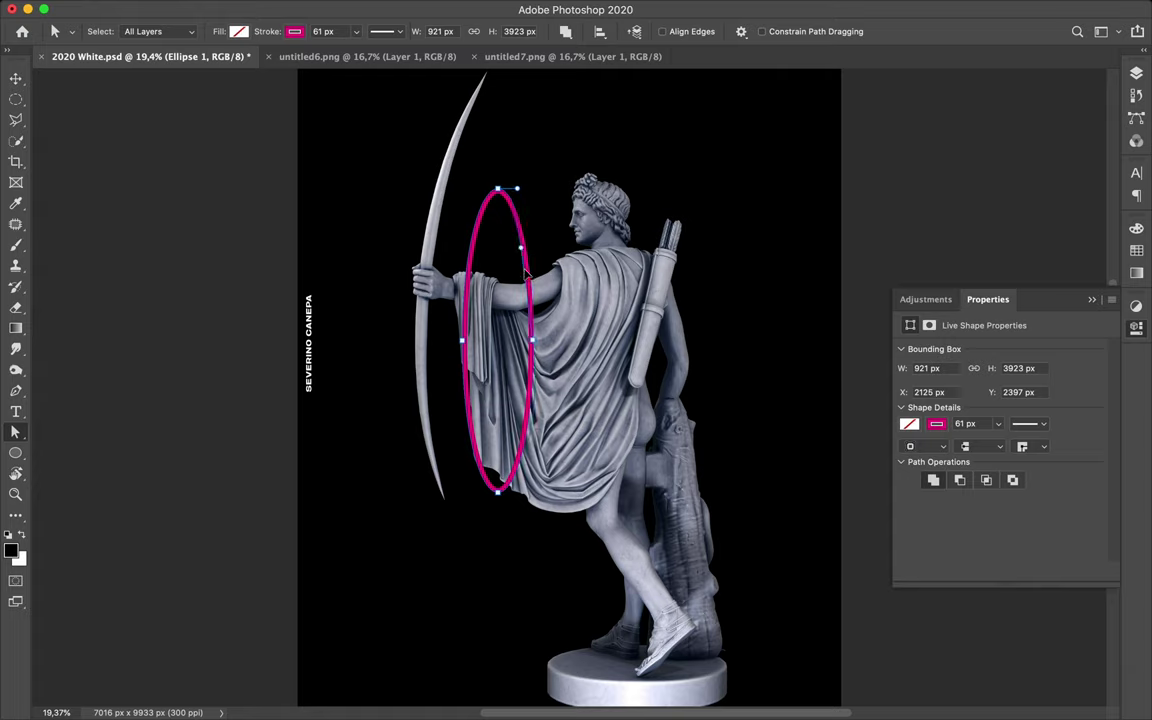
Narrow the ellipse from its left side and move it lower over the arm
key("v")
key("ctrl+t")
left_click_drag(461, 340, 525, 338)
key("Return")
left_click_drag(532, 292, 532, 314)
Widen the ellipse path slightly to about 657 px
key("a")
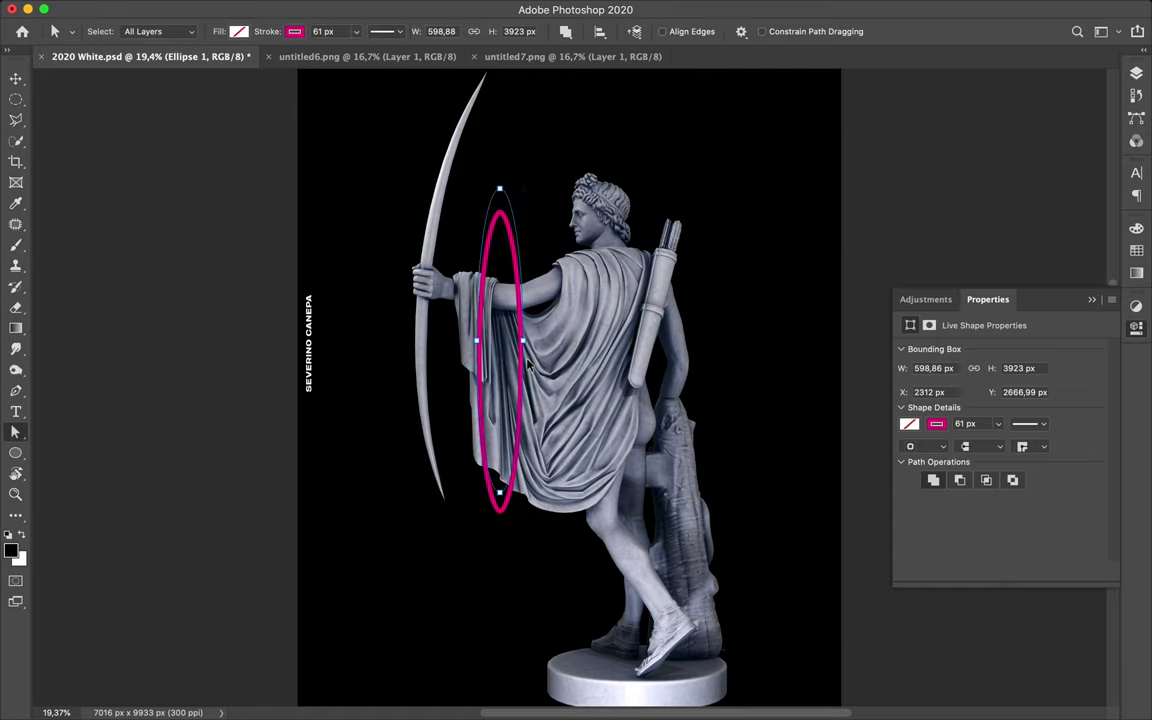
key("ctrl+t")
left_click_drag(522, 361, 528, 361)
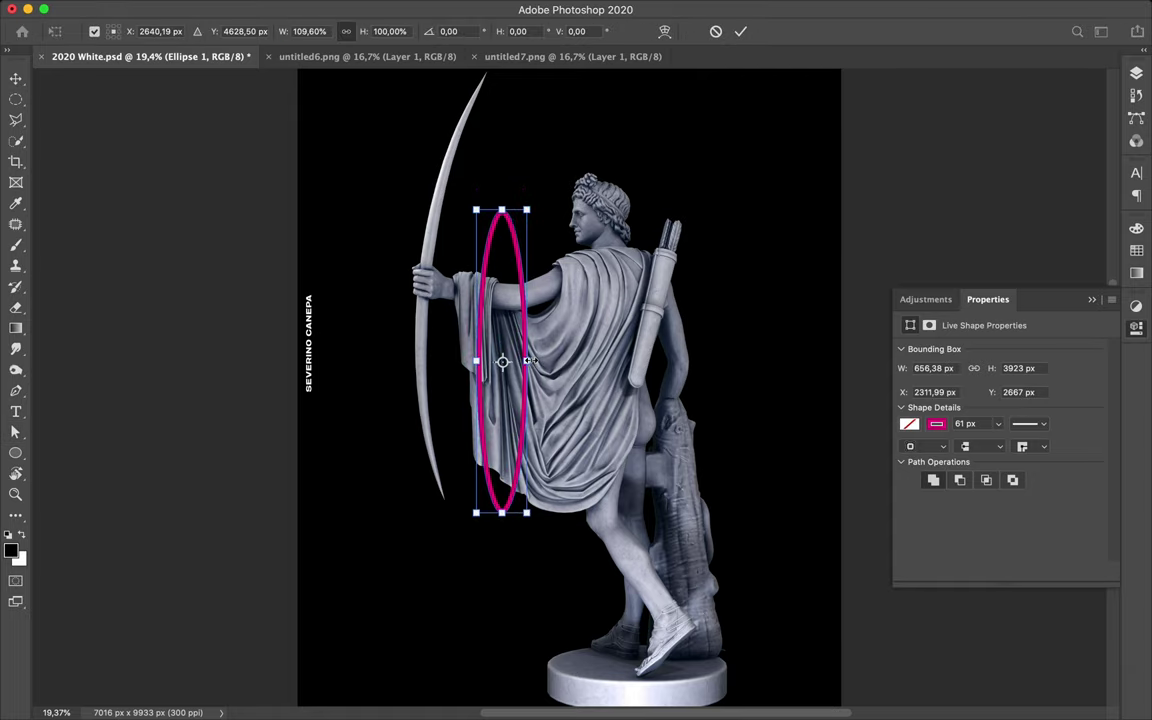
key("Return")
key("v")
left_click(1137, 74)
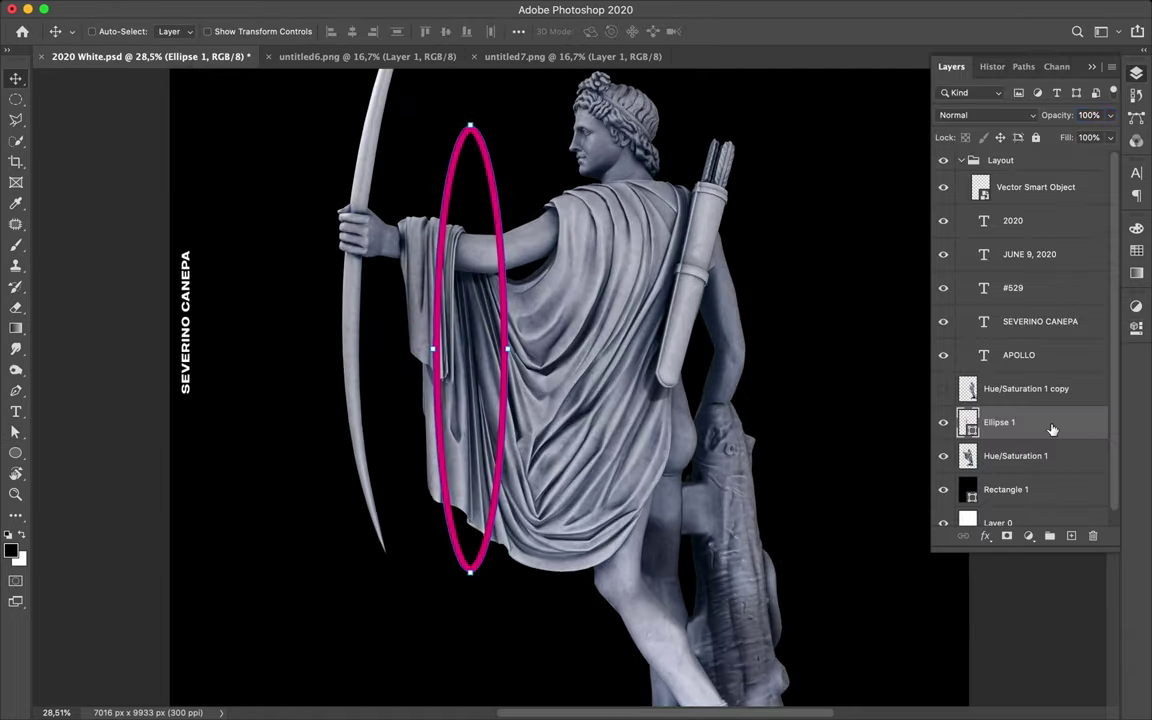
Try a Satin effect on the ring, then tone its opacity, distance and size down
scroll(400, 400, "up", 5)
left_click(576, 274)
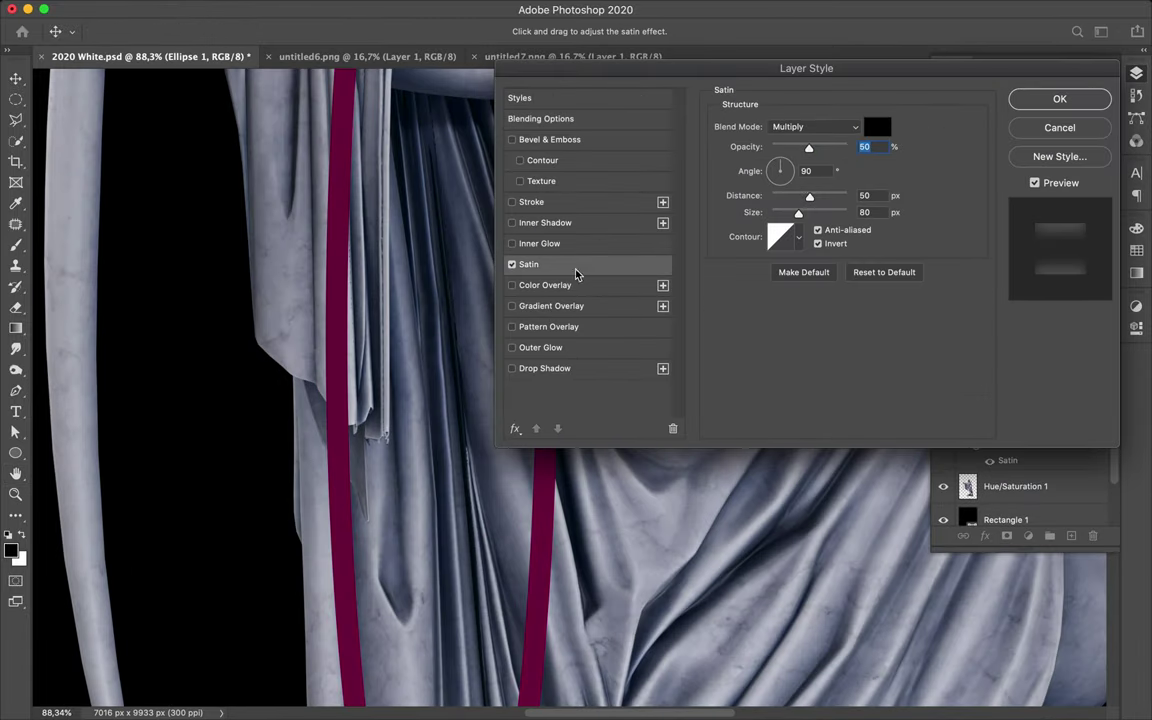
left_click_drag(809, 148, 781, 148)
mouse_move(809, 196)
left_mouse_down()
mouse_move(782, 196)
mouse_move(774, 215)
mouse_move(773, 197)
mouse_move(816, 215)
mouse_move(770, 213)
mouse_move(782, 196)
left_mouse_up()
scroll(476, 334, "up", 5)
left_click_drag(781, 148, 735, 158)
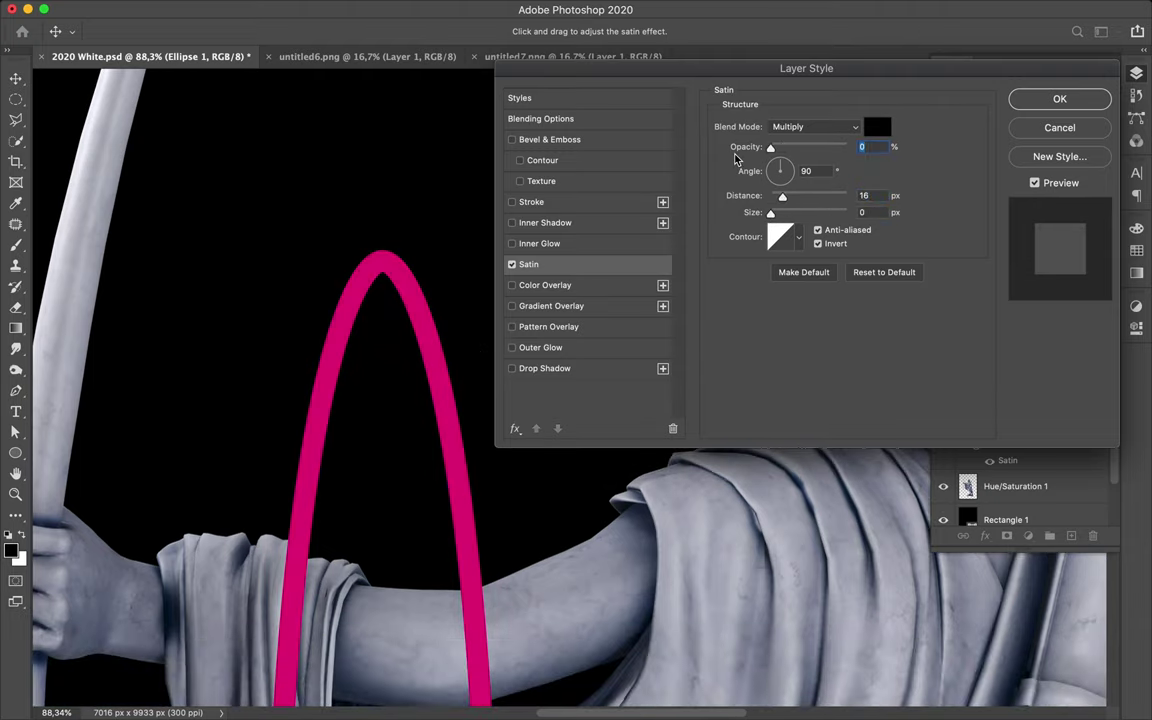
Replace Satin with Inner Bevel & Emboss: depth 542%, size 24, soften 14, adjusted light angle
left_click(511, 264)
left_click(545, 368)
left_click(511, 139)
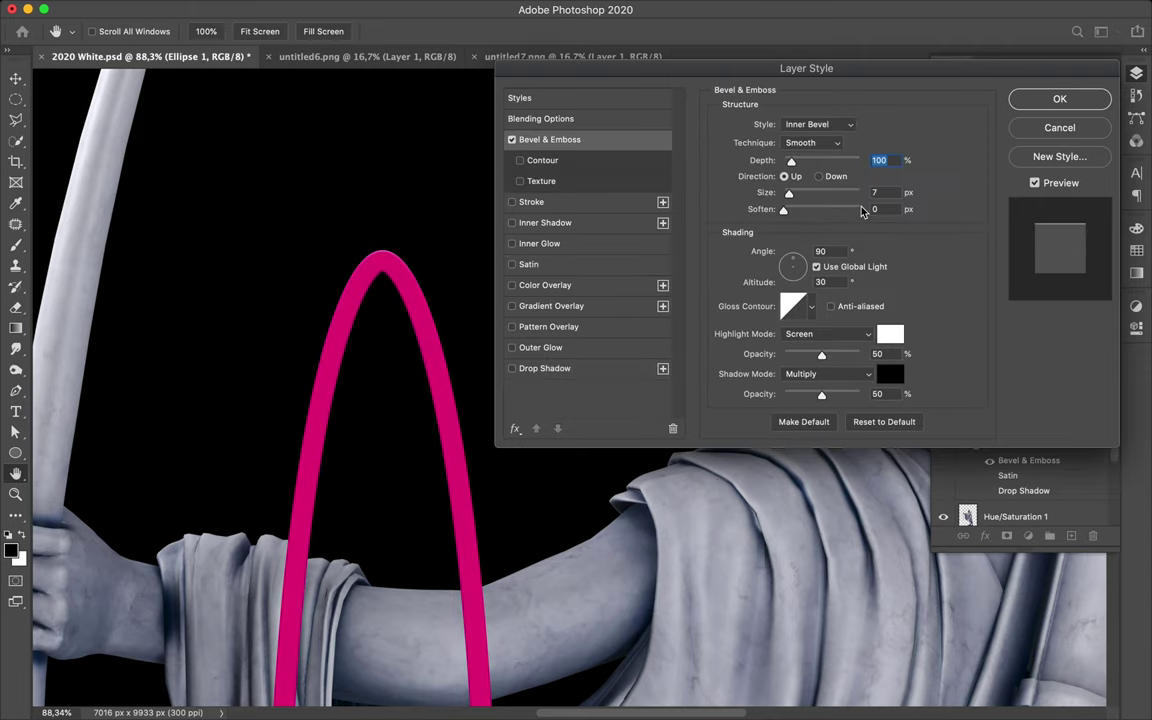
mouse_move(791, 161)
left_mouse_down()
mouse_move(806, 162)
mouse_move(798, 196)
left_mouse_up()
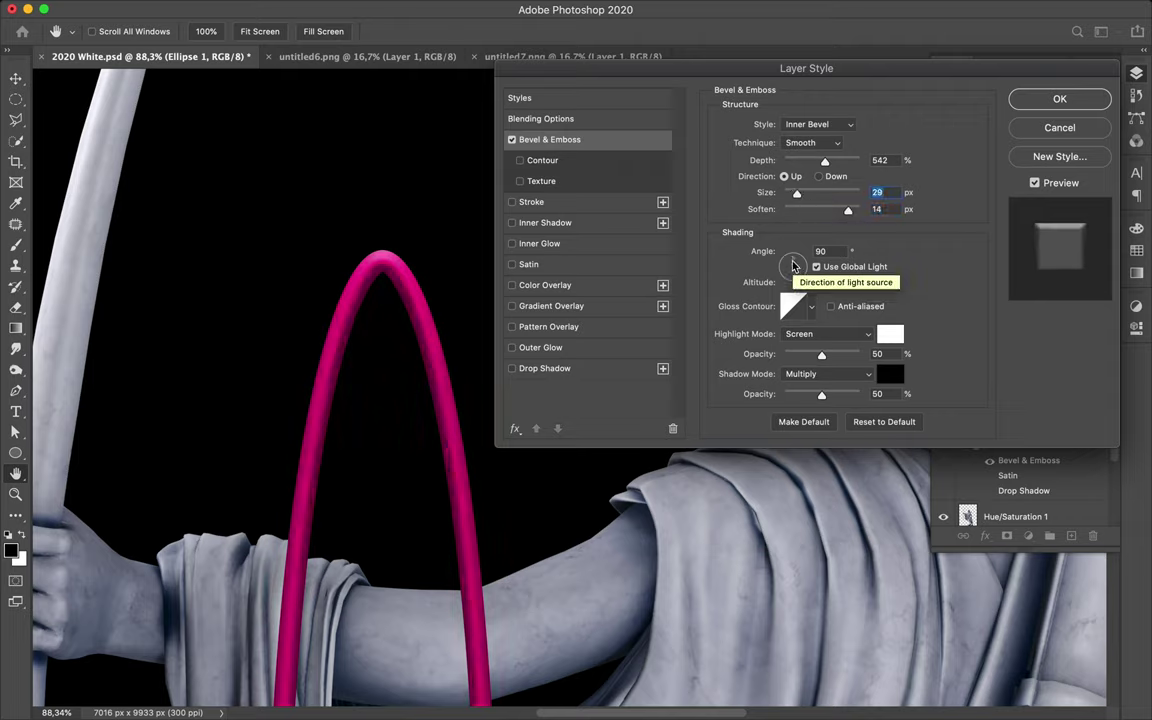
left_click_drag(793, 268, 788, 265)
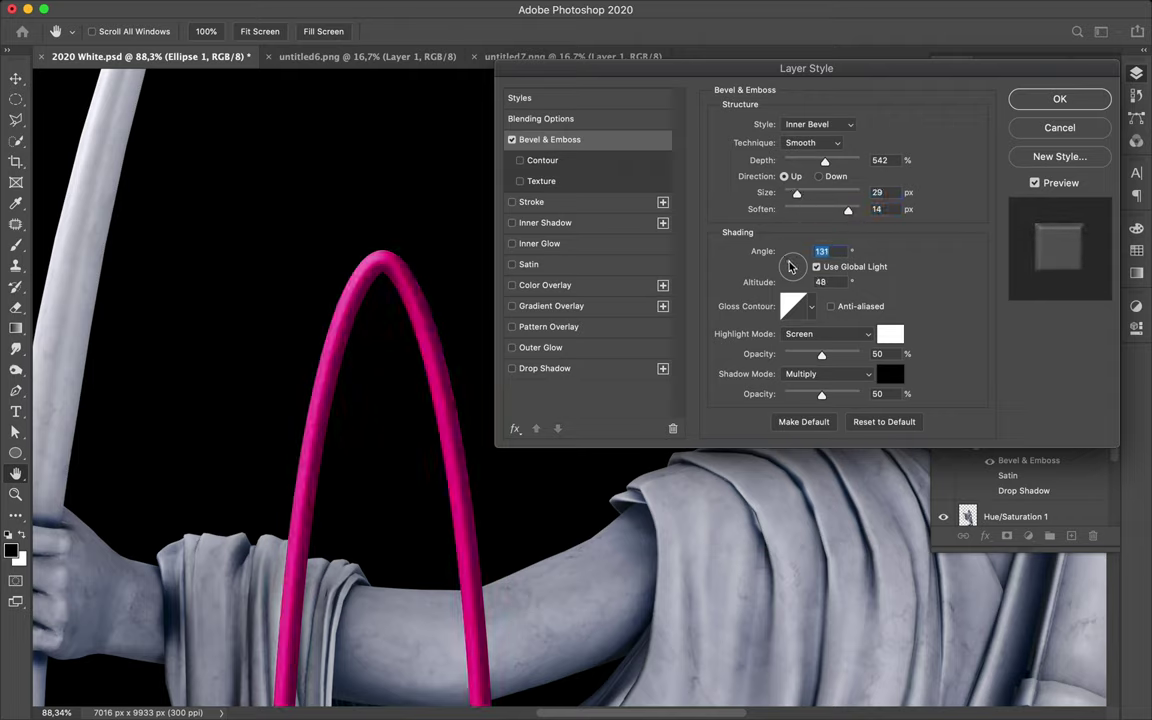
scroll(415, 240, "down", 5)
scroll(415, 240, "up", 3)
left_click_drag(822, 396, 827, 398)
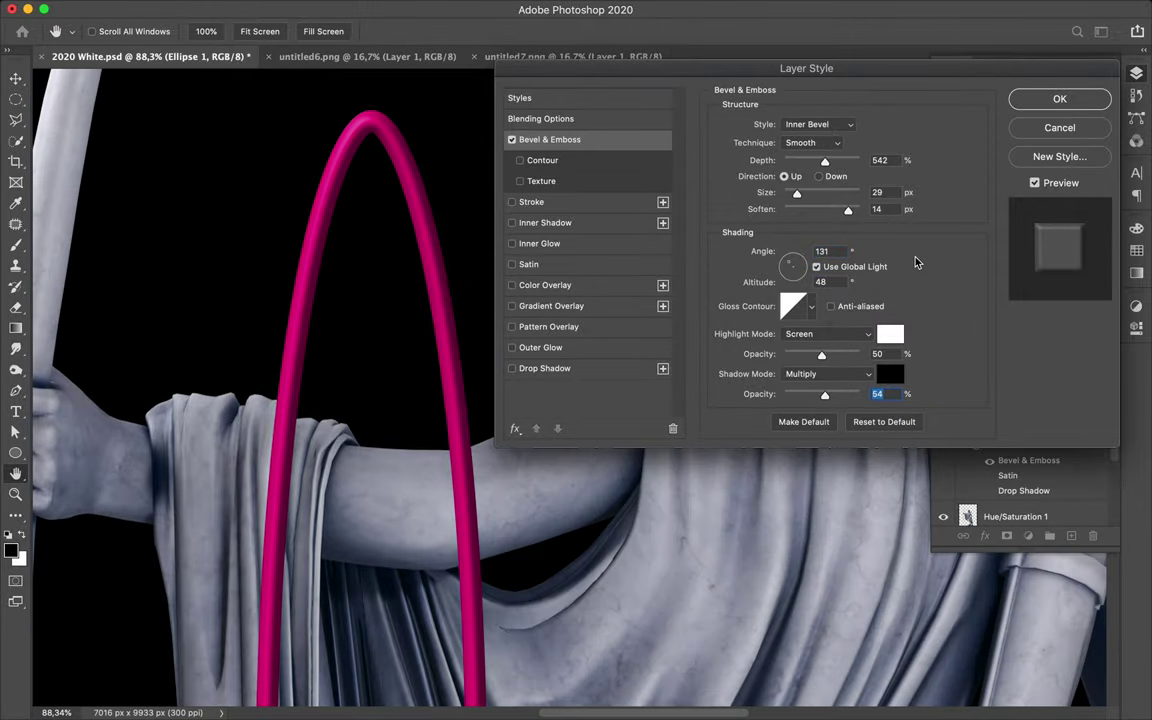
left_click_drag(799, 194, 797, 197)
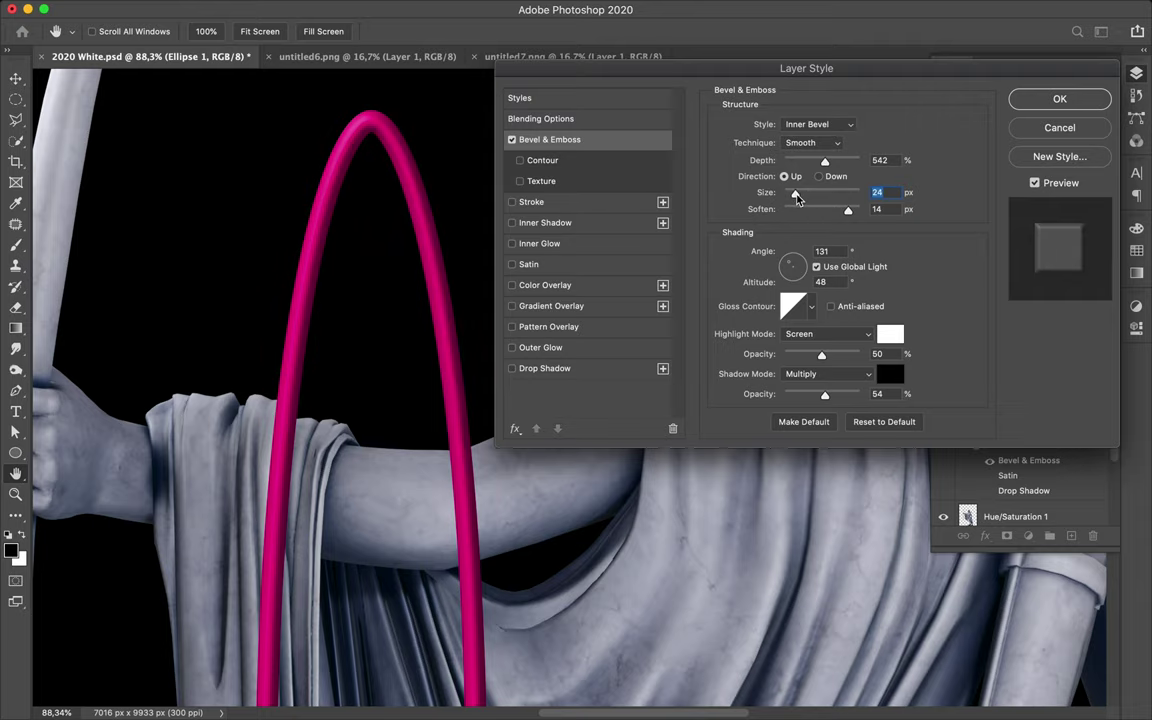
left_click_drag(793, 265, 790, 268)
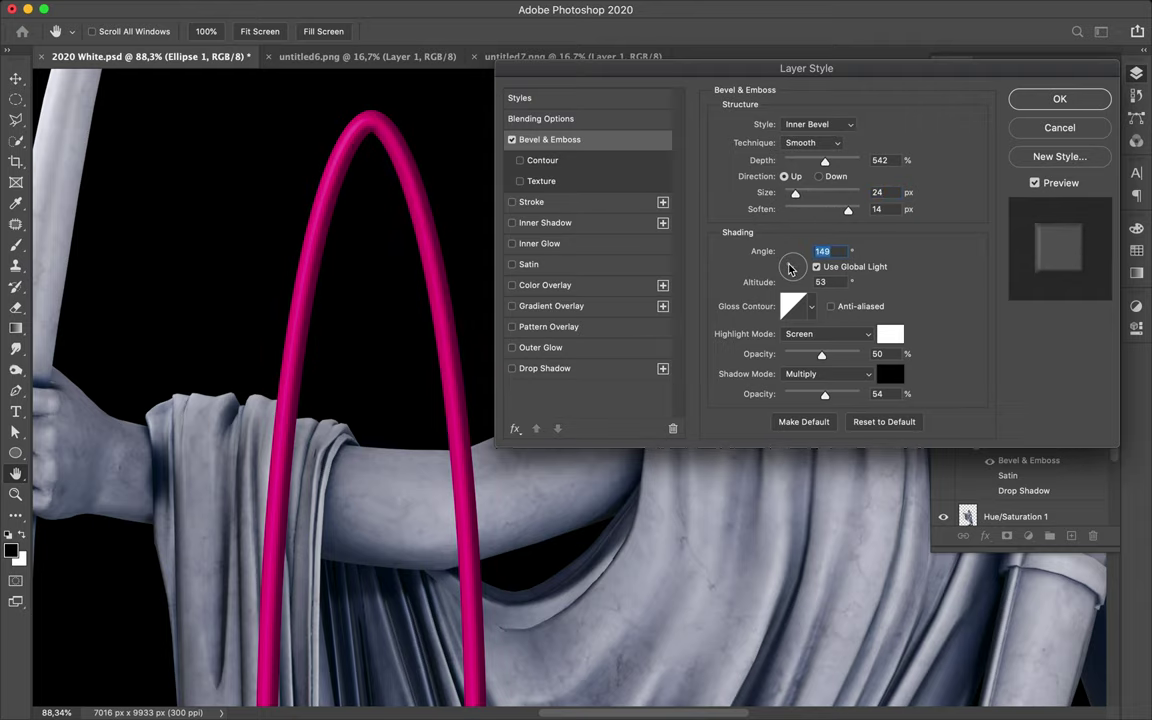
left_click(1031, 101)
key("ctrl+0")
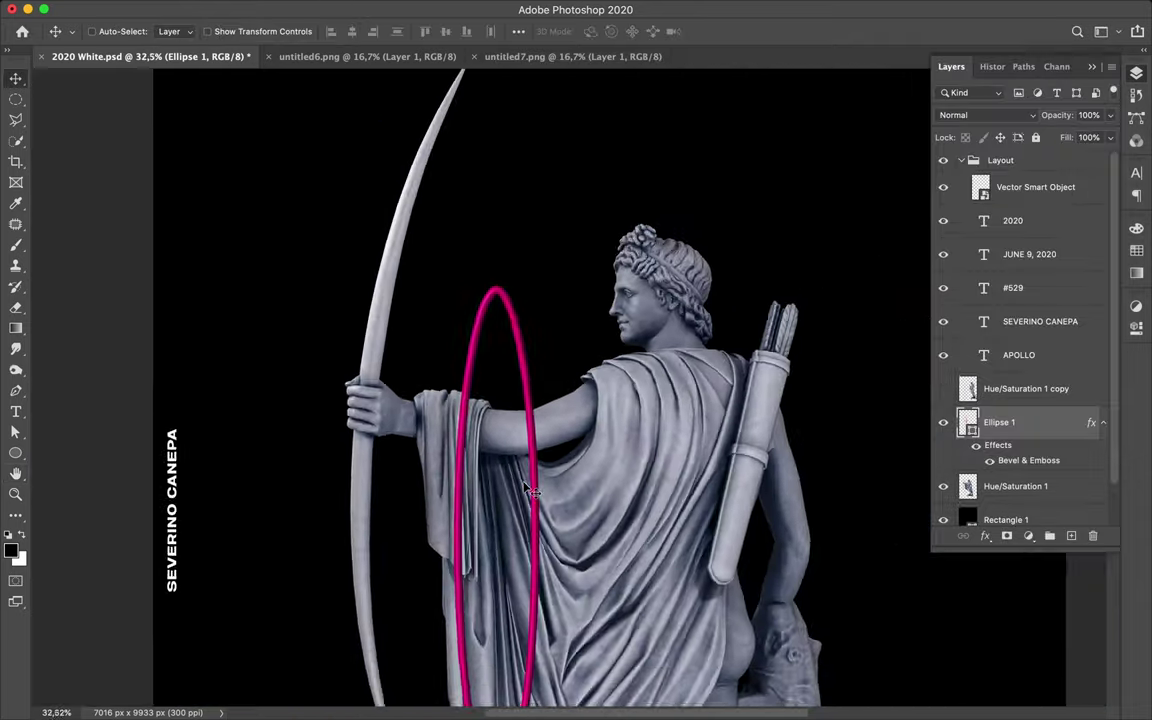
Shift the ring slightly left and mask it where it passes behind the statue's cloak
left_click_drag(530, 490, 524, 476)
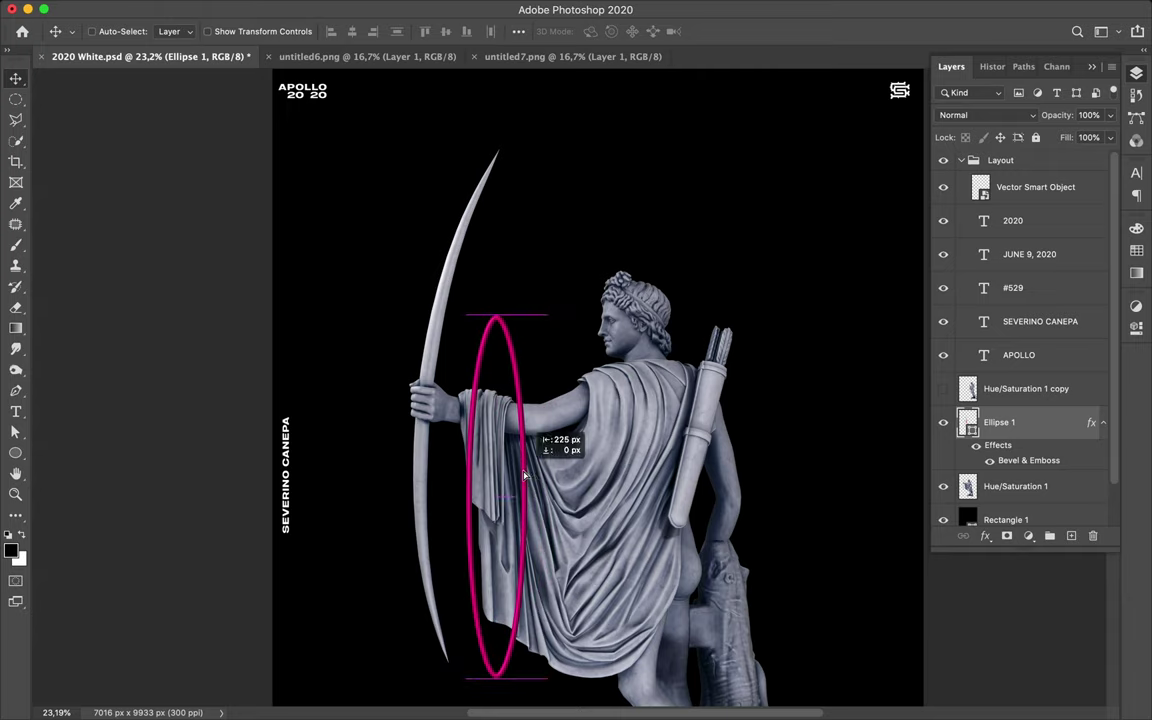
left_click(1010, 538)
key("b")
right_click(544, 363)
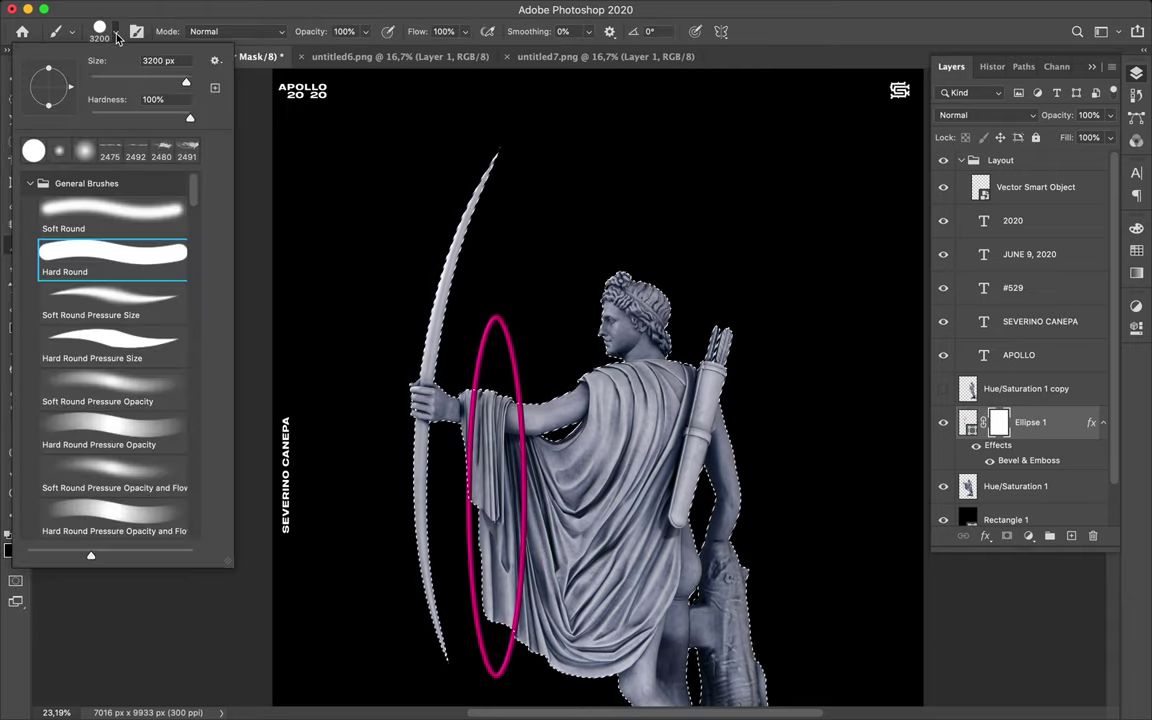
key("Escape")
key("alt+BackSpace")
key("ctrl+d")
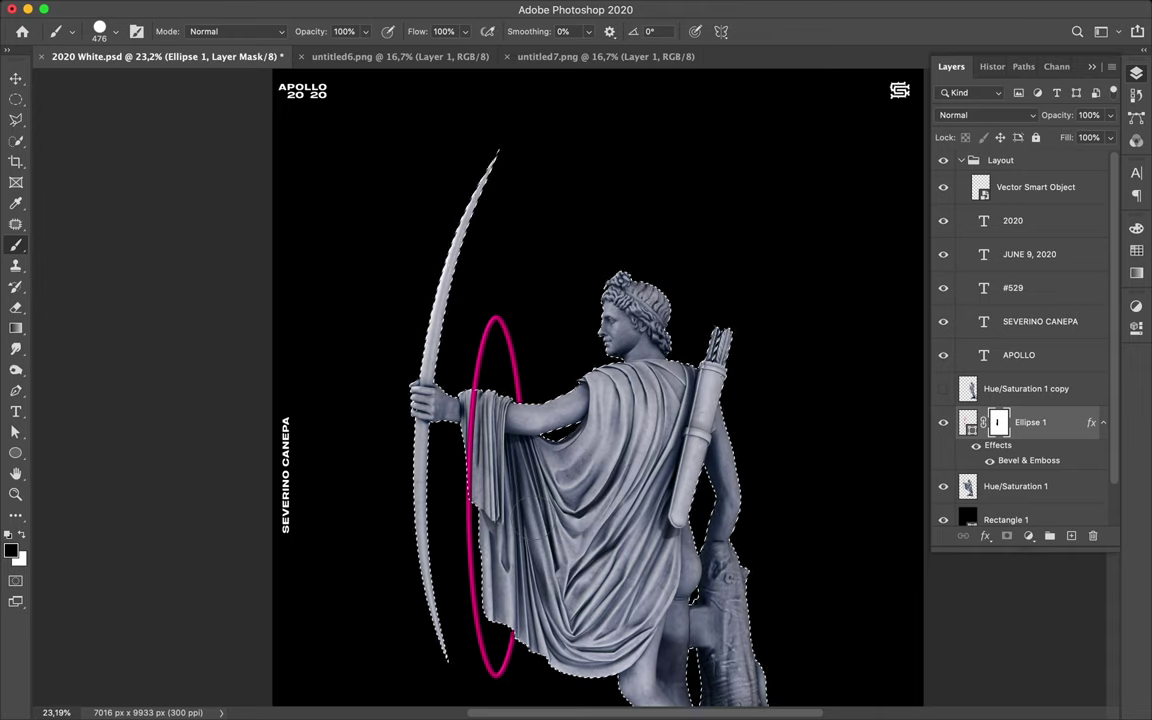
key("v")
Collapse the ring's effects list and duplicate the ring as Ellipse 1 copy
scroll(512, 390, "up", 2)
scroll(512, 390, "up", 3)
scroll(512, 390, "up", 3)
scroll(512, 390, "up", 2)
scroll(512, 390, "down", 3)
scroll(505, 386, "down", 3)
scroll(500, 420, "down", 3)
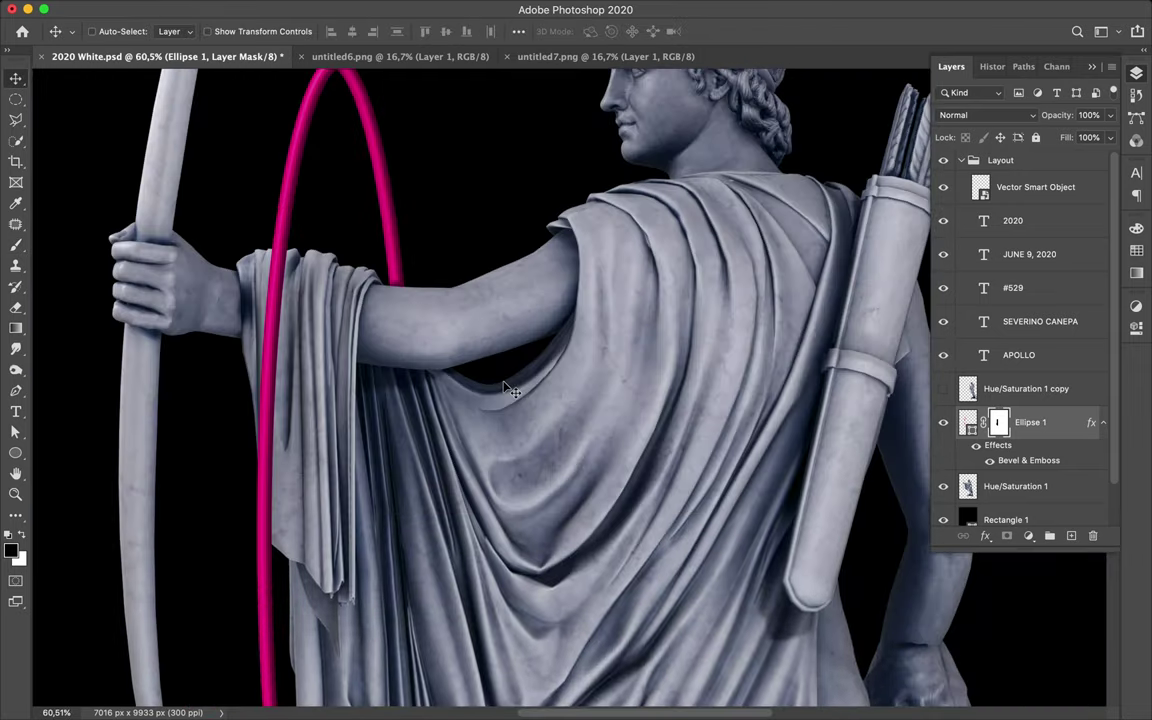
scroll(490, 465, "down", 1)
scroll(490, 465, "down", 1)
left_click(1103, 422)
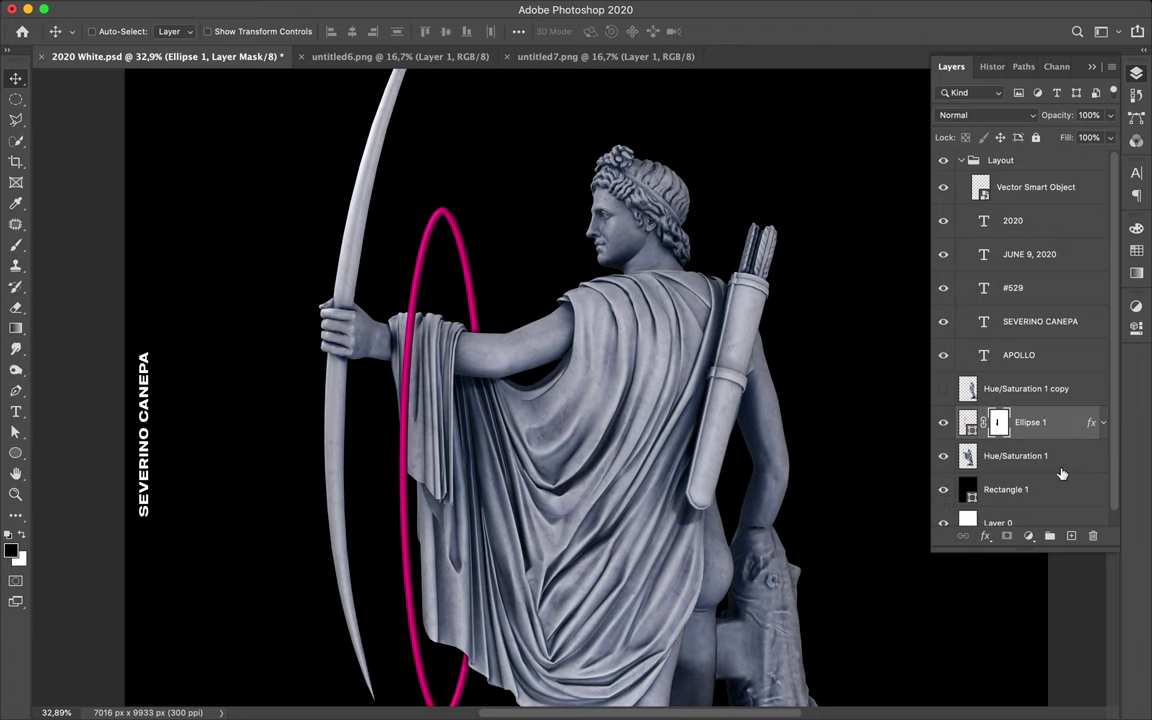
key("super+j")
Delete the ring copy's mask and move the copy right of the original
right_click(1050, 422)
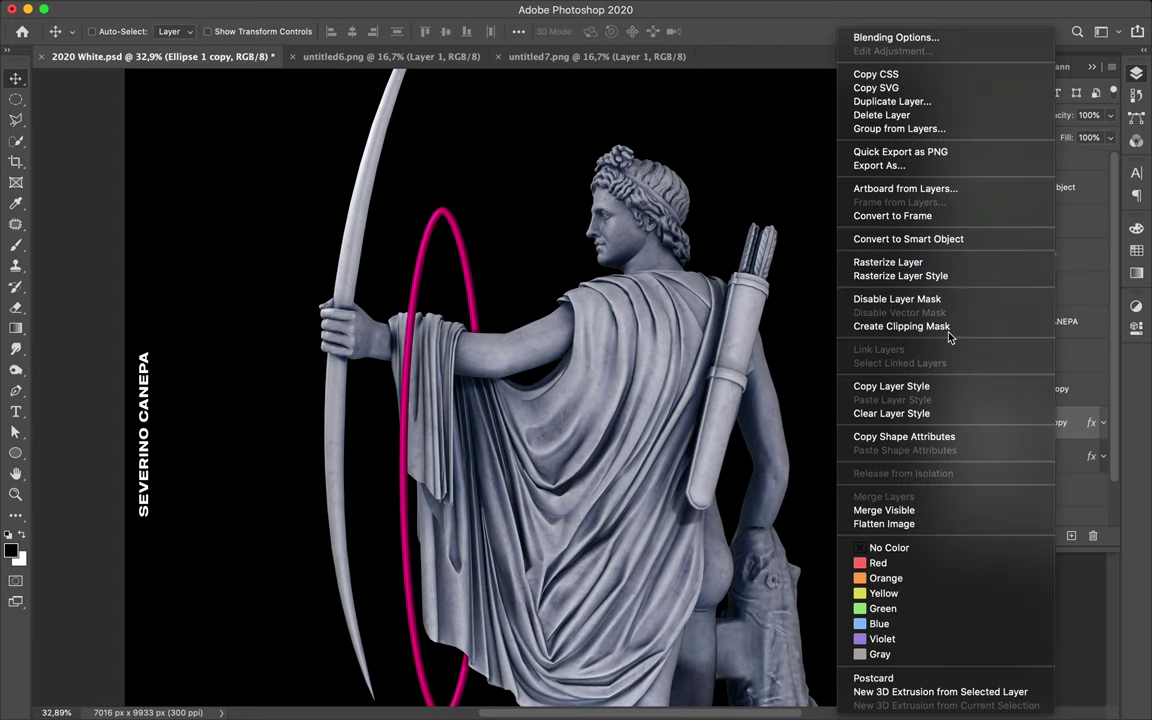
key("Escape")
left_click(998, 422)
key("BackSpace")
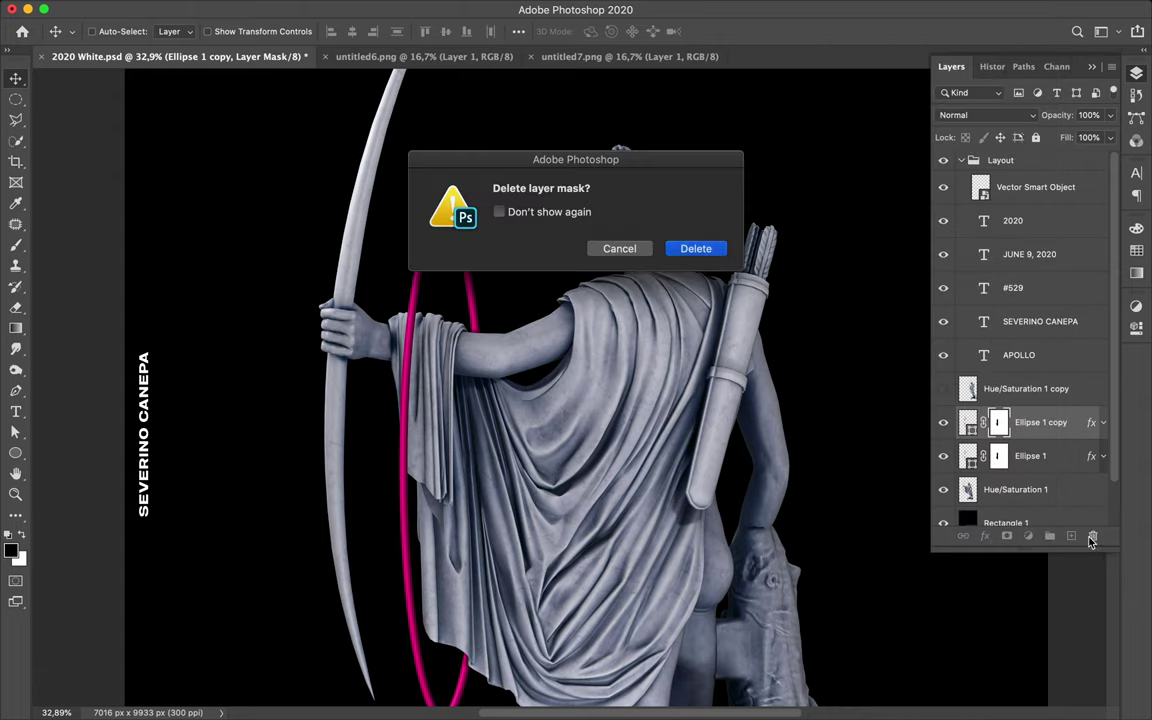
key("Return")
left_click_drag(648, 380, 692, 380)
Load the ring copy's outline as a selection and rasterize its layer style
left_click(968, 422, "super")
scroll(383, 390, "up", 3)
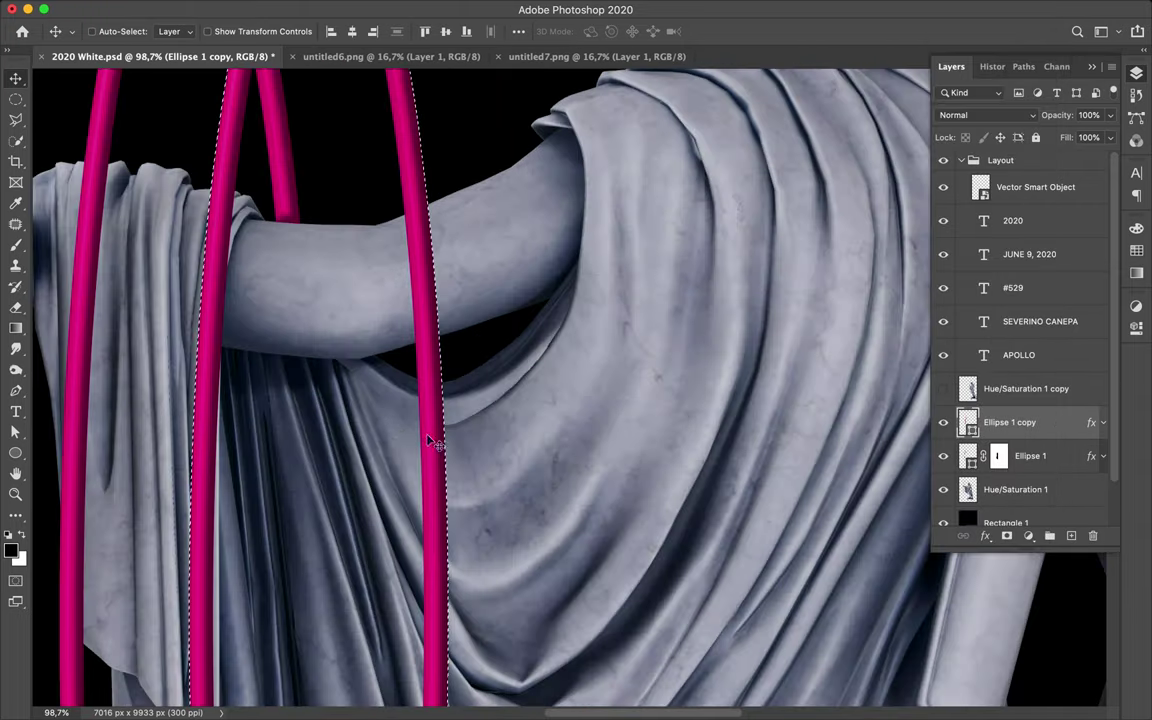
key("b")
left_click(1103, 422)
right_click(1027, 425)
key("Escape")
right_click(1040, 422)
left_click(925, 270)
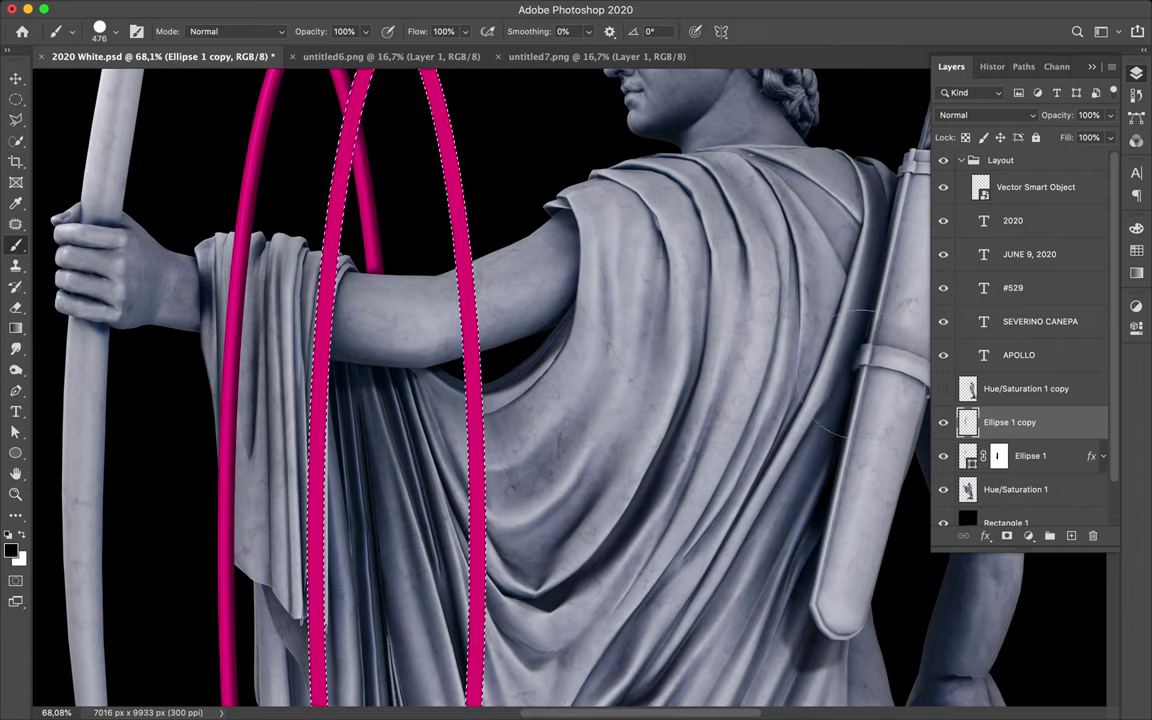
scroll(480, 380, "down", 3)
scroll(231, 270, "down", 2)
Fill the background Rectangle 1 shape with dark navy
key("a")
left_click(231, 270)
left_click(238, 31)
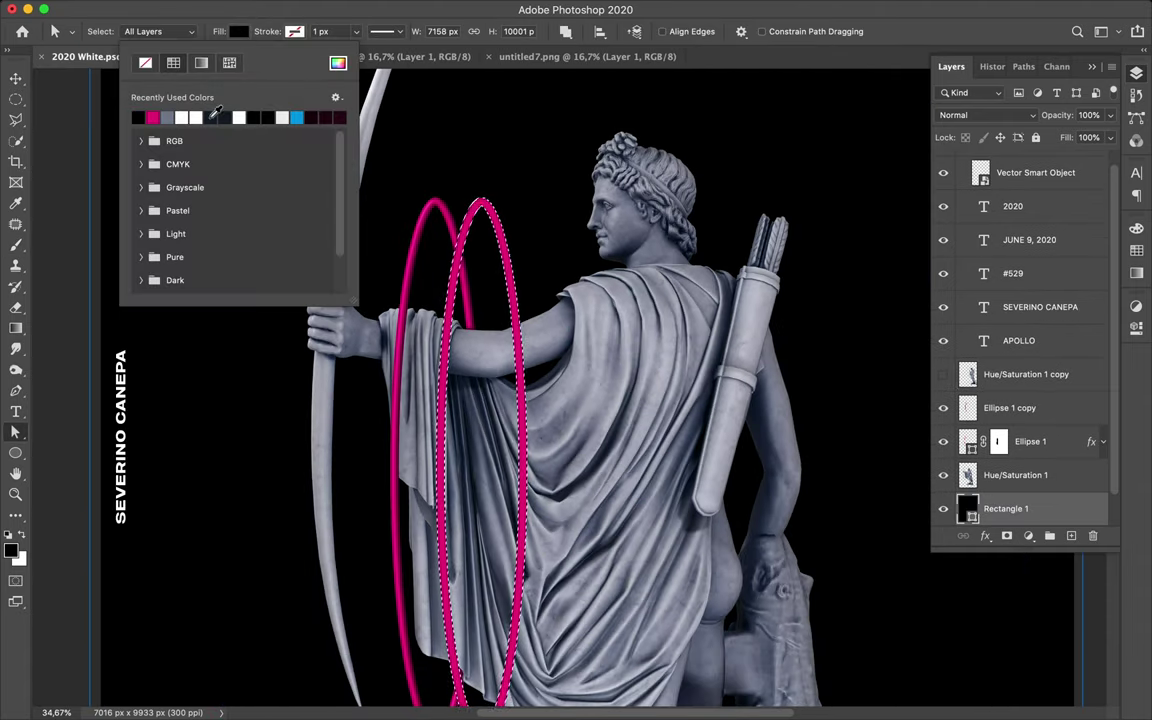
left_click(310, 117)
key("Escape")
key("v")
scroll(558, 180, "down", 3)
scroll(558, 180, "right", 2)
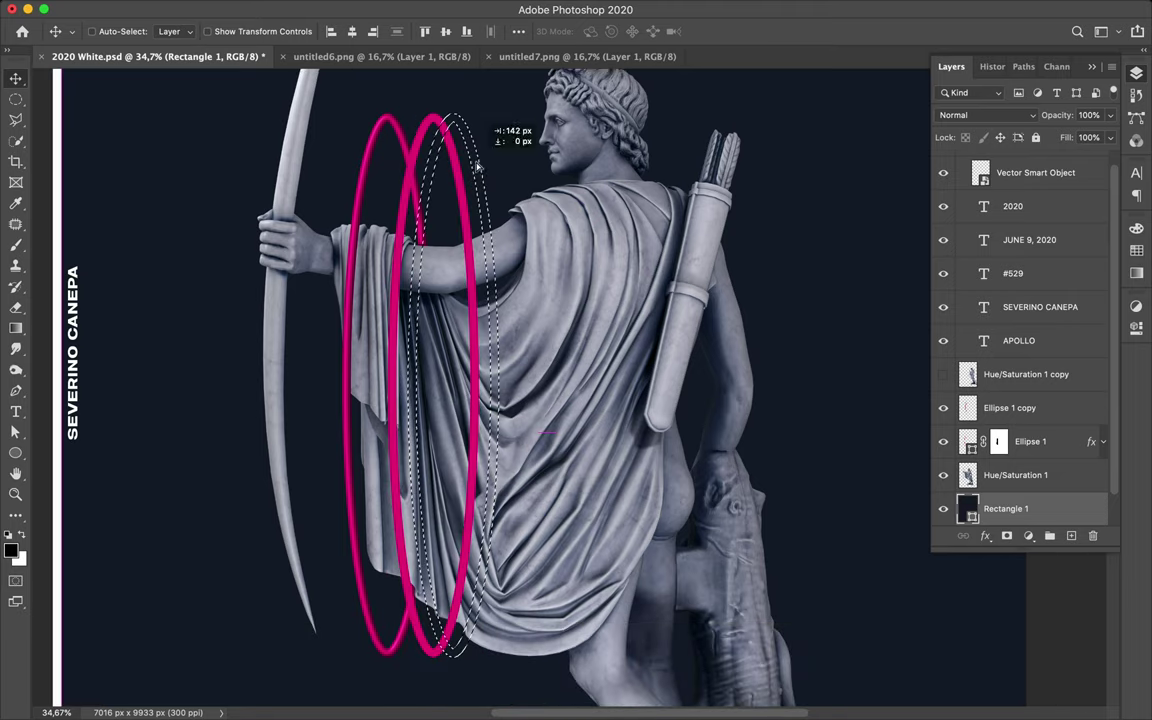
Paint the ring copy dark navy using the sampled background colour
left_click(1010, 400)
key("b")
left_click(10, 549)
left_click(200, 520)
left_click(1046, 443)
mouse_move(430, 140)
left_mouse_down()
mouse_move(380, 300)
mouse_move(370, 550)
mouse_move(392, 245)
left_mouse_up()
Deselect and erase parts of the dark navy ring copy
key("v")
key("m")
key("ctrl+d")
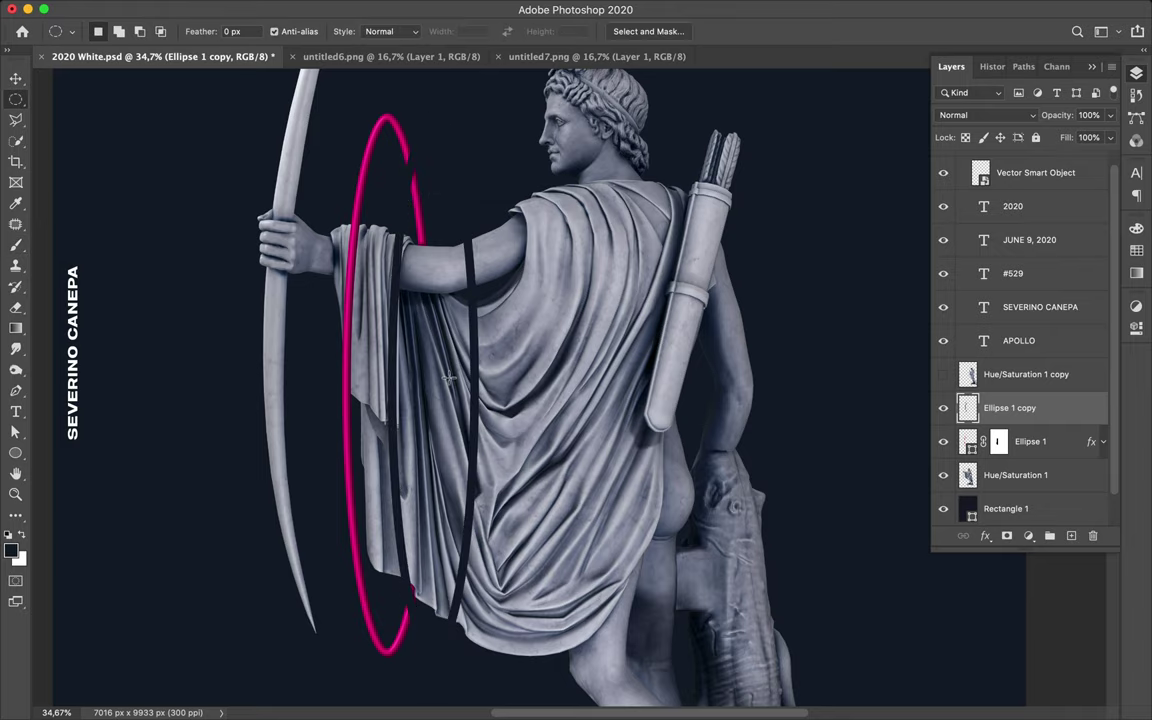
key("e")
left_click_drag(398, 378, 421, 622)
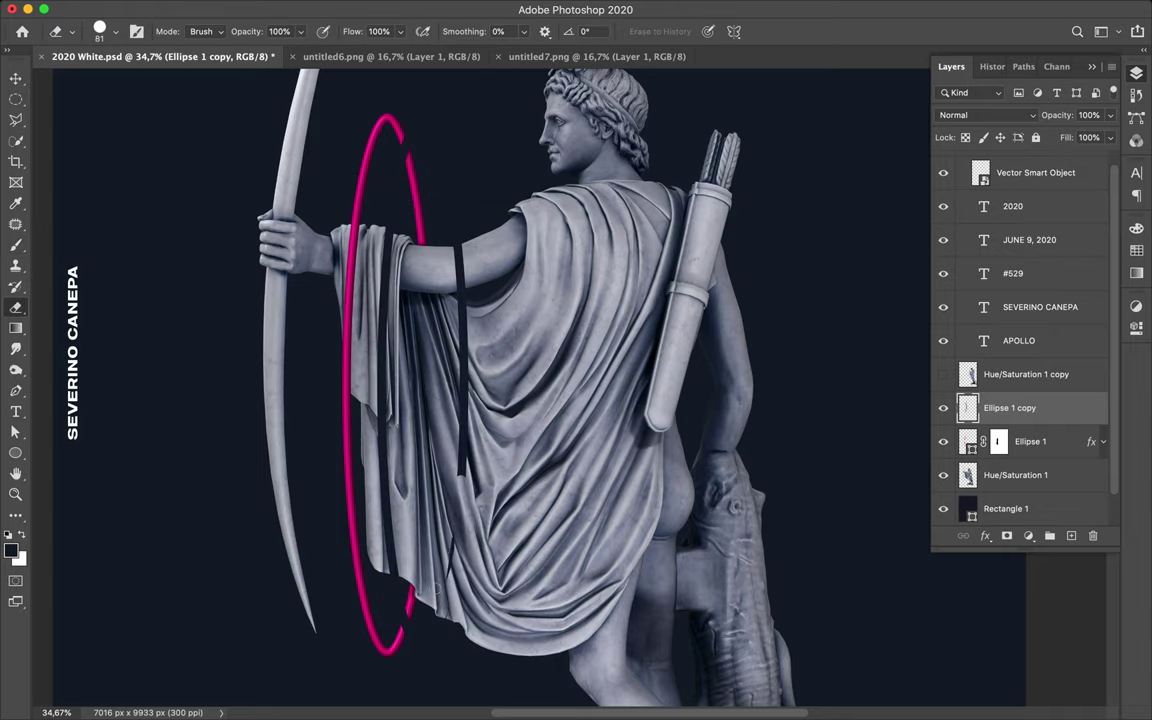
Enlarge the Eraser to 348 px and erase the dark strokes beside the ring
right_click(440, 588)
left_click_drag(508, 212, 549, 212)
key("Return")
left_click_drag(400, 162, 463, 495)
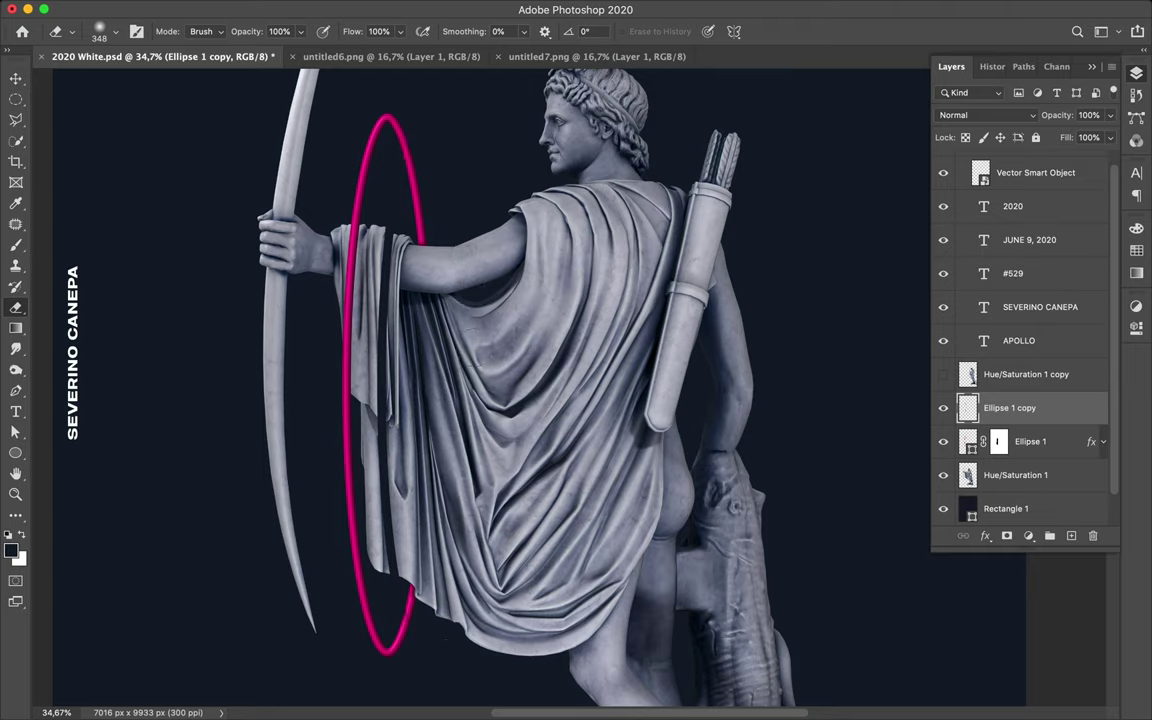
Warp the remaining dark ring piece so it curves across the arm and cloak
key("ctrl+t")
right_click(418, 291)
left_click(507, 476)
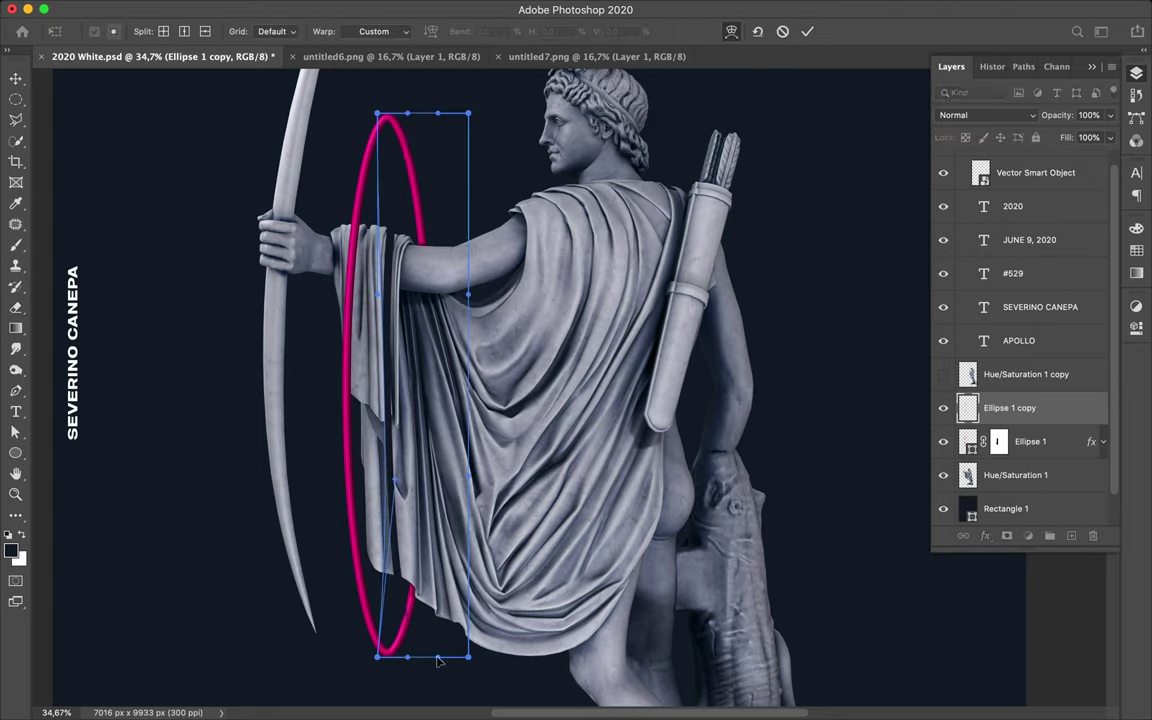
left_click_drag(380, 658, 366, 658)
mouse_move(380, 112)
left_mouse_down()
mouse_move(408, 137)
mouse_move(381, 198)
left_mouse_up()
mouse_move(510, 170)
left_mouse_down()
mouse_move(485, 215)
mouse_move(420, 209)
left_mouse_up()
left_click_drag(386, 252, 371, 316)
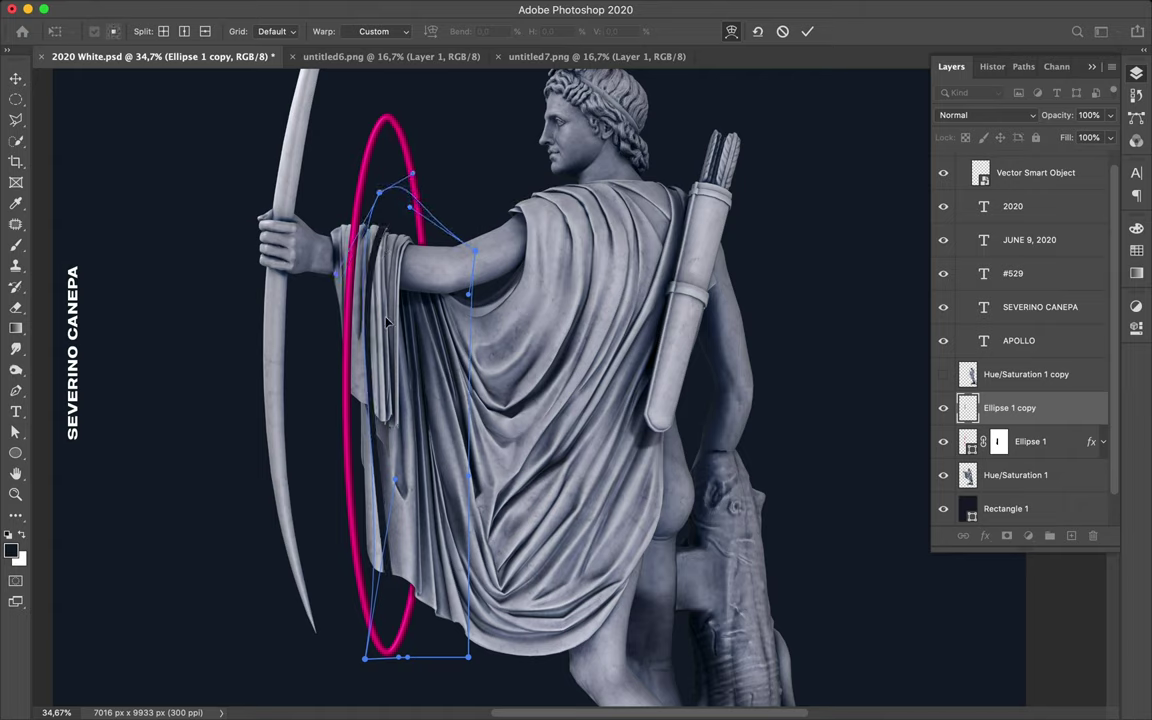
key("Return")
left_click(555, 8)
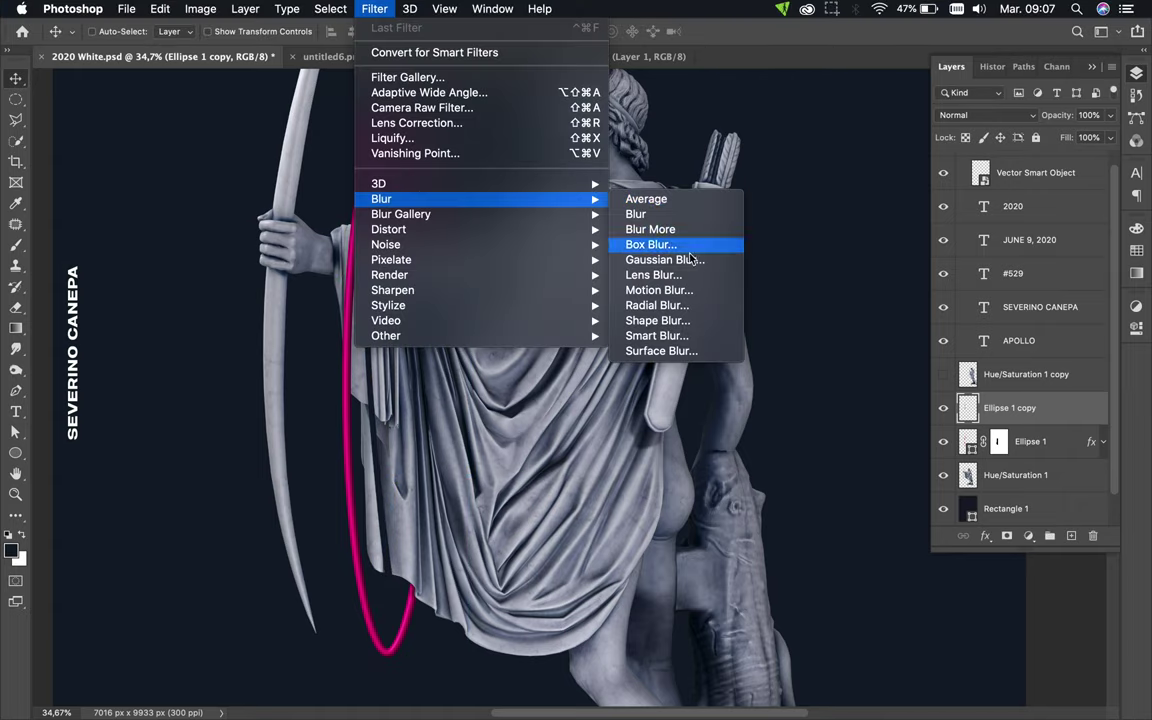
Soften the dark ring piece with a 17.6 px Gaussian Blur
left_click(680, 258)
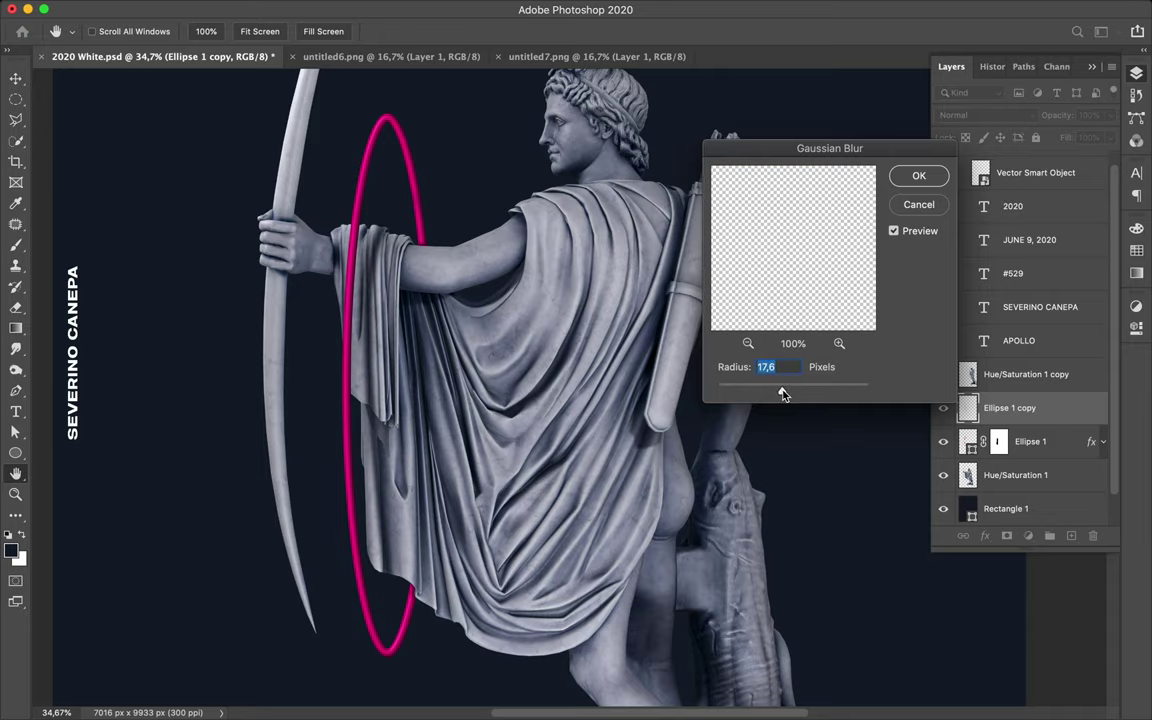
left_click(918, 176)
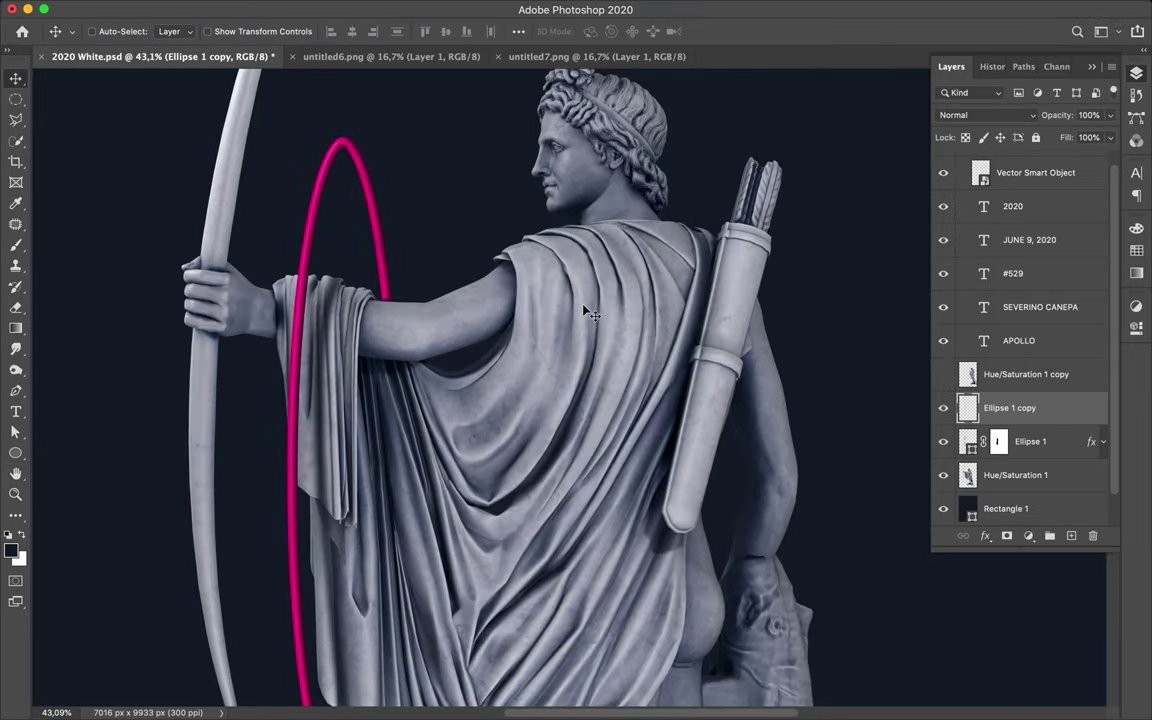
scroll(524, 273, "down", 5)
scroll(555, 253, "down", 5)
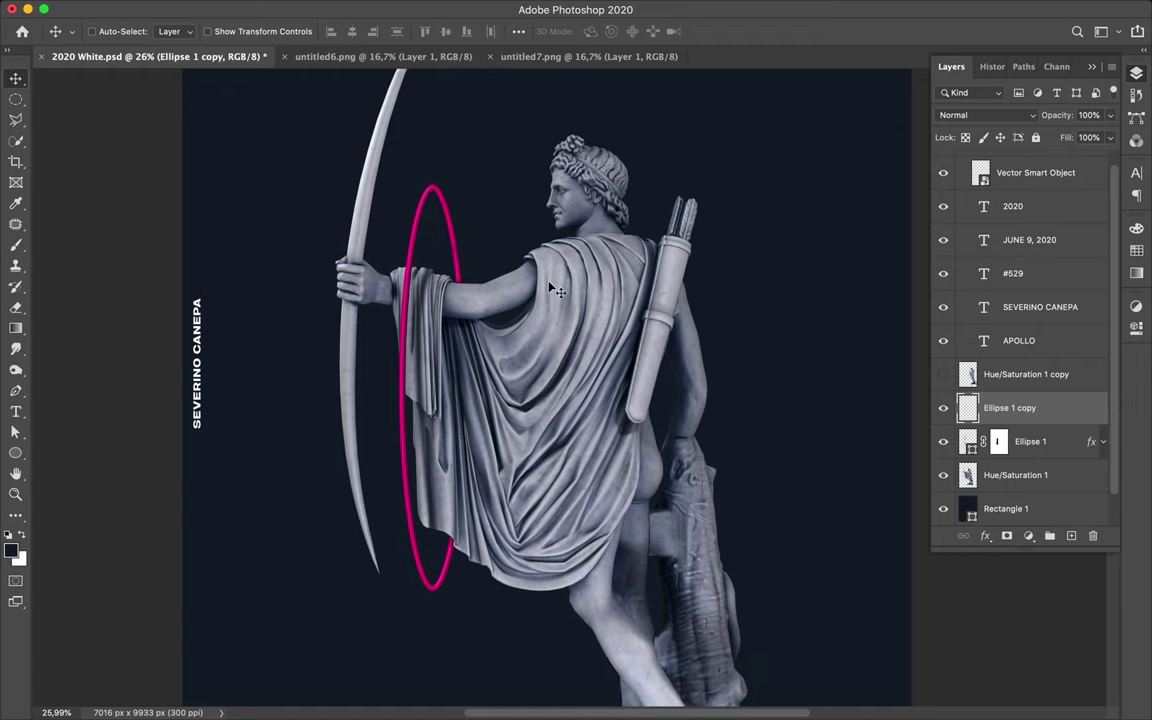
Zoom in on the statue's head and switch to the Pen tool for the face path
scroll(549, 288, "up", 2)
scroll(549, 288, "up", 2)
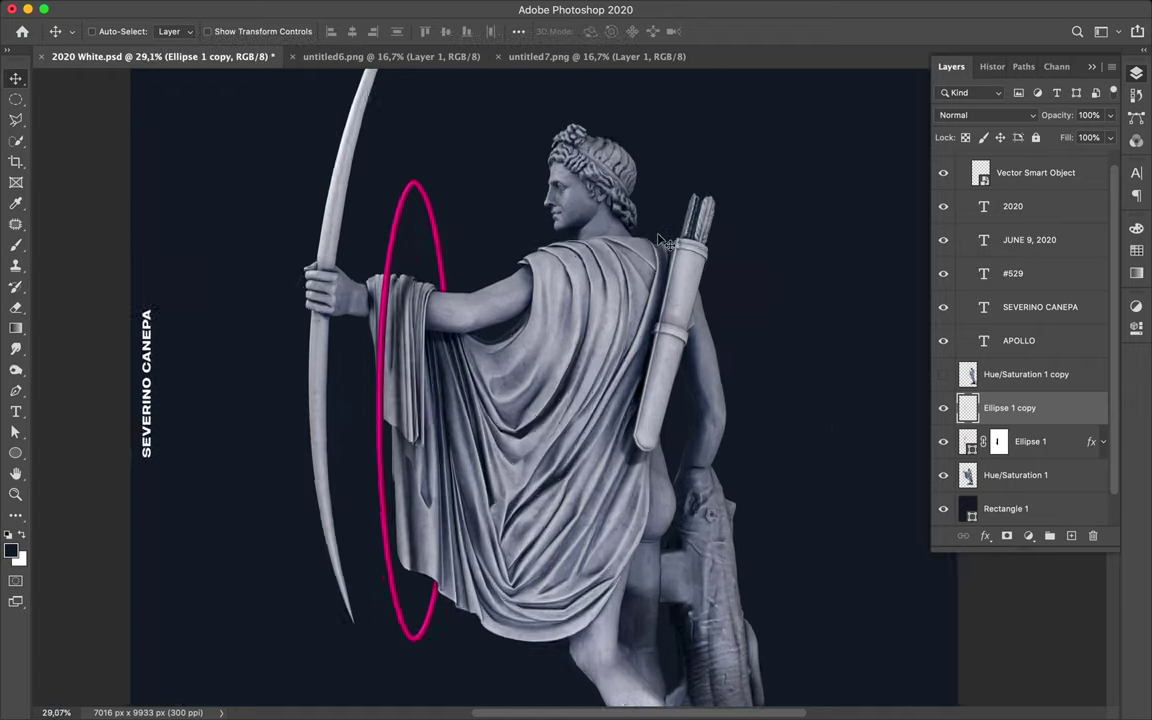
scroll(600, 260, "up", 5)
scroll(659, 241, "up", 5)
key("p")
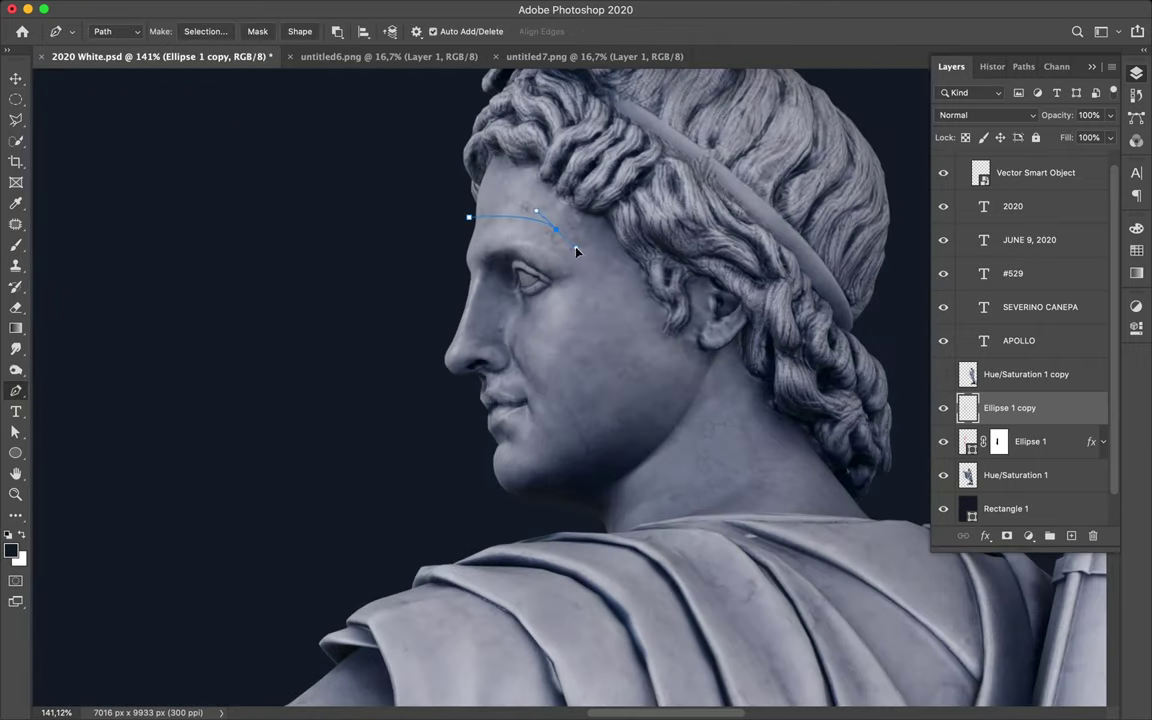
Turn the face path into a selection, copy it to Layer 1 and shift it left
left_click(528, 215, "super")
key("p")
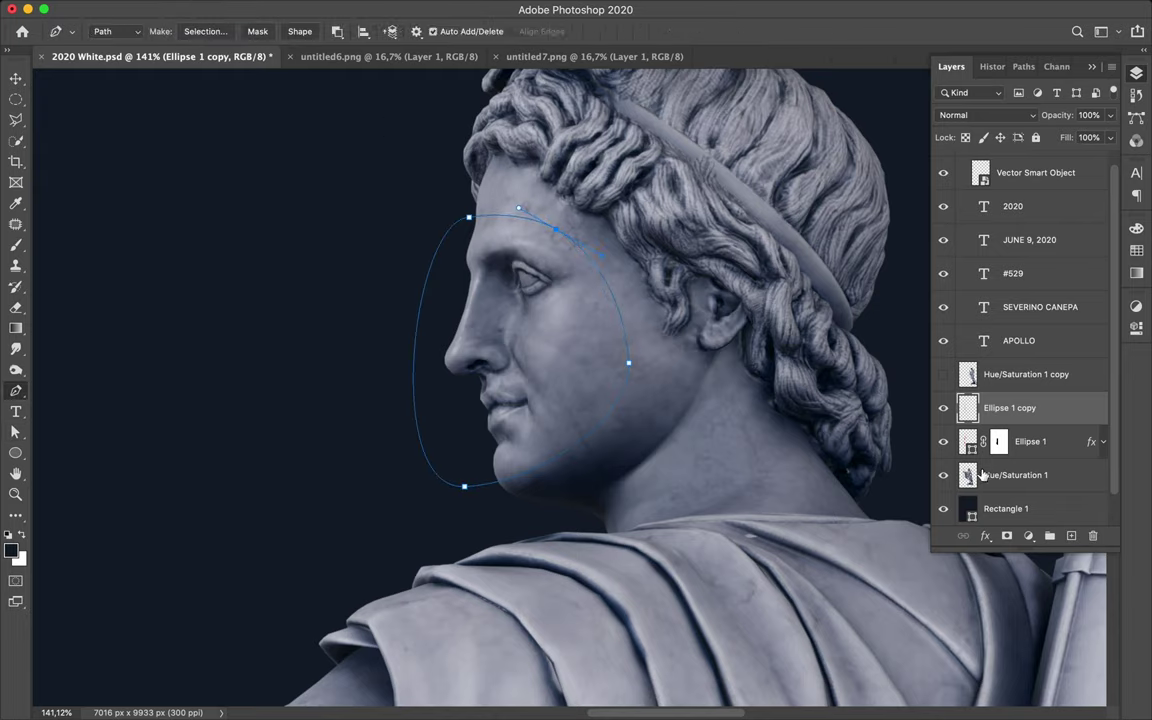
right_click(627, 362)
key("Return")
key("super+j")
key("super+z")
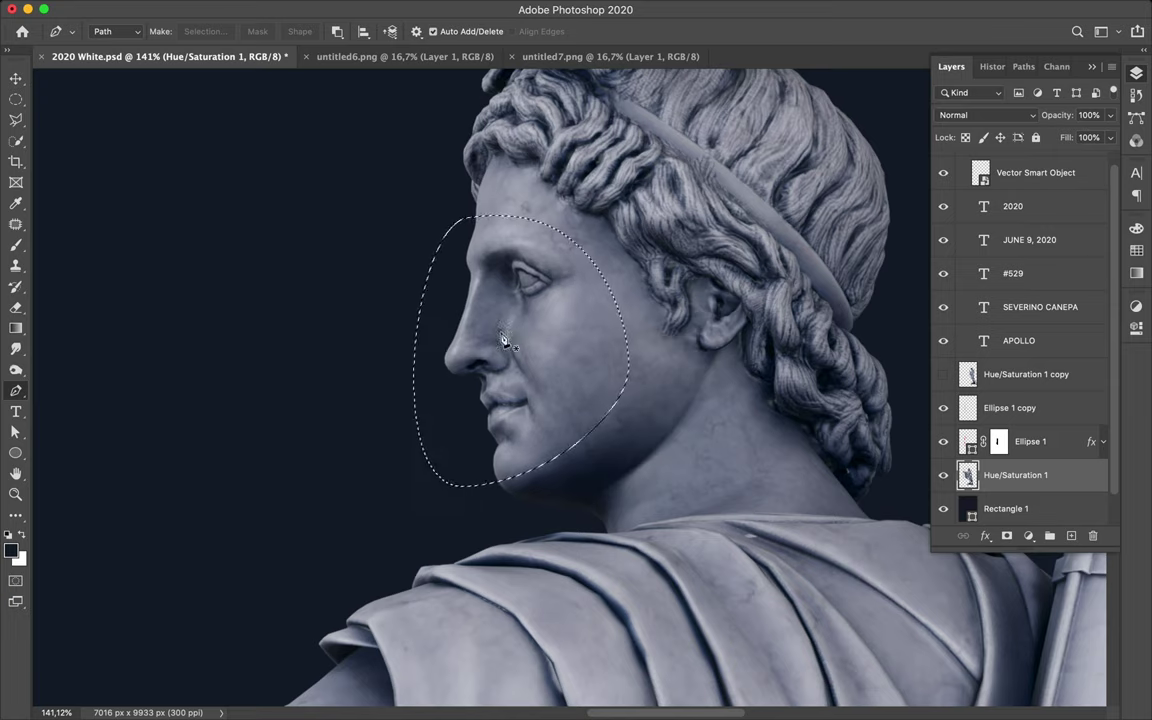
key("super+shift+j")
key("v")
left_click_drag(503, 341, 437, 358)
Select the dark crescent gap beside the face and add Layer 2 for patching
key("alt+bracketleft")
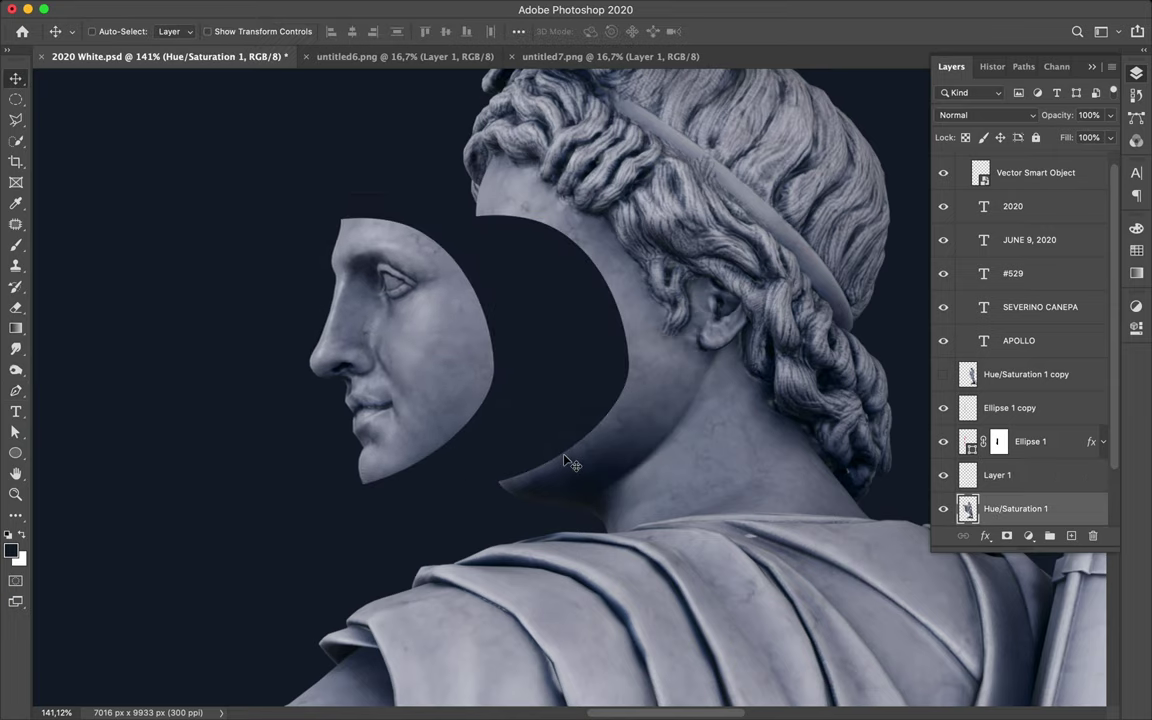
scroll(567, 462, "up", 3)
key("p")
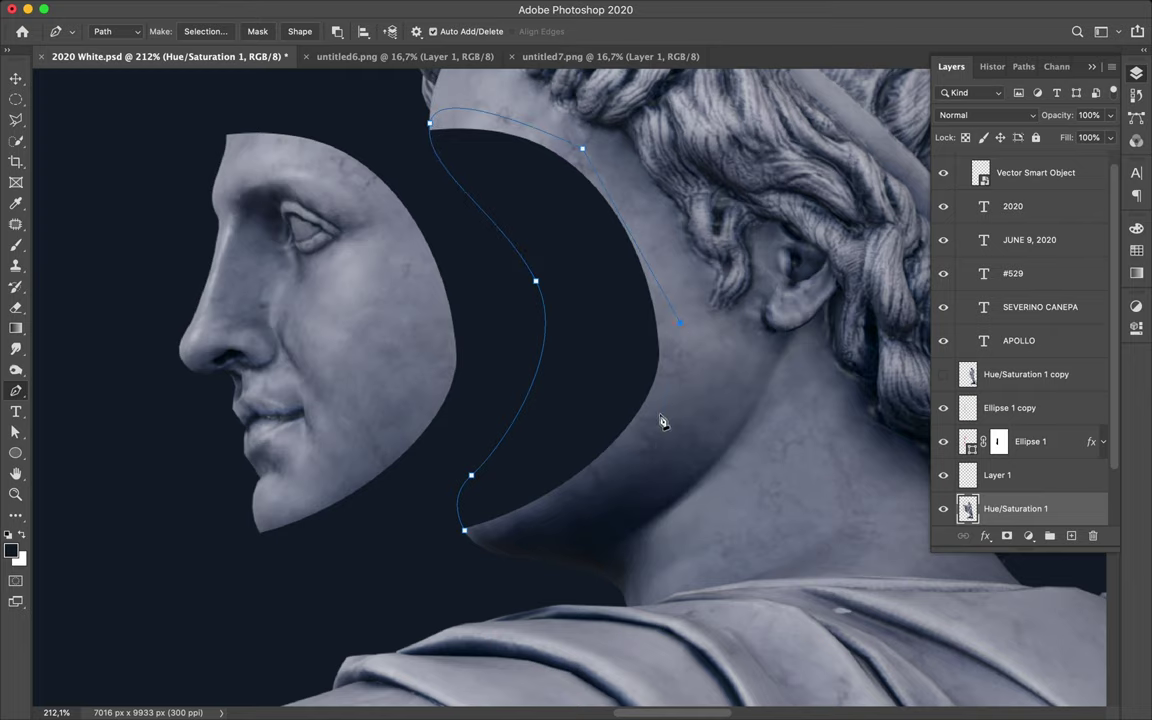
left_click(205, 31)
key("Return")
key("super+1")
key("super+alt+shift+n")
key("s")
scroll(755, 340, "down", 3)
scroll(680, 300, "down", 2)
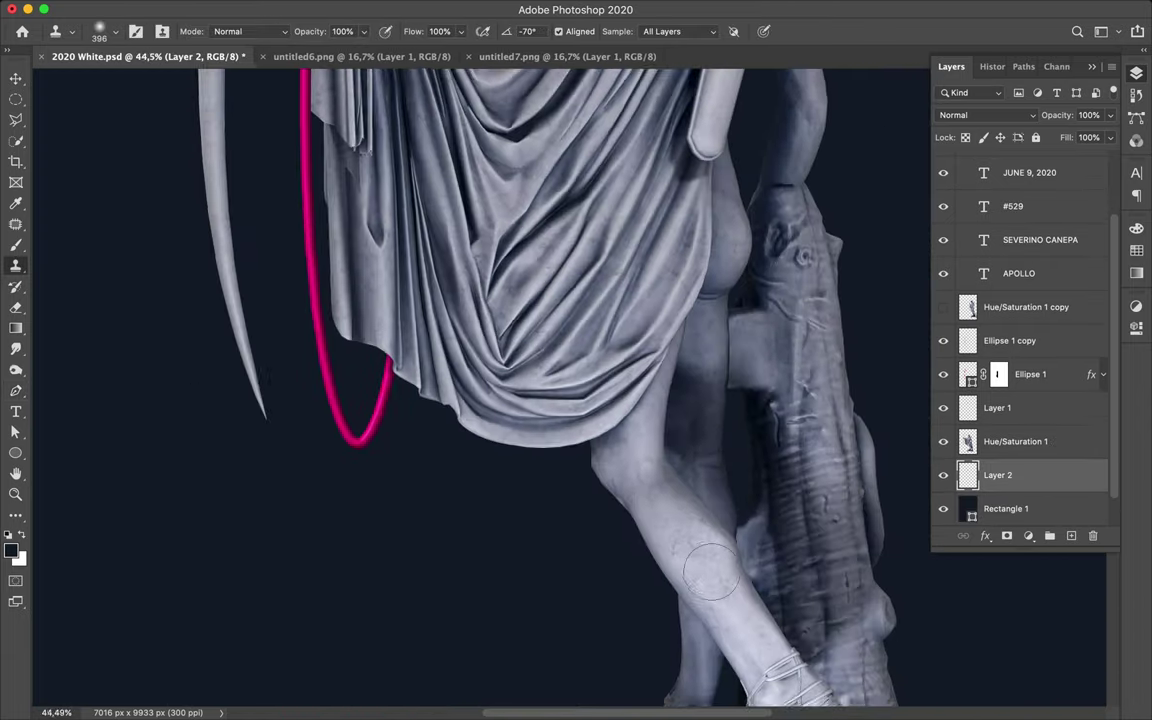
Hide the Hue/Saturation 1 copy layer
scroll(620, 250, "down", 2)
scroll(590, 222, "down", 2)
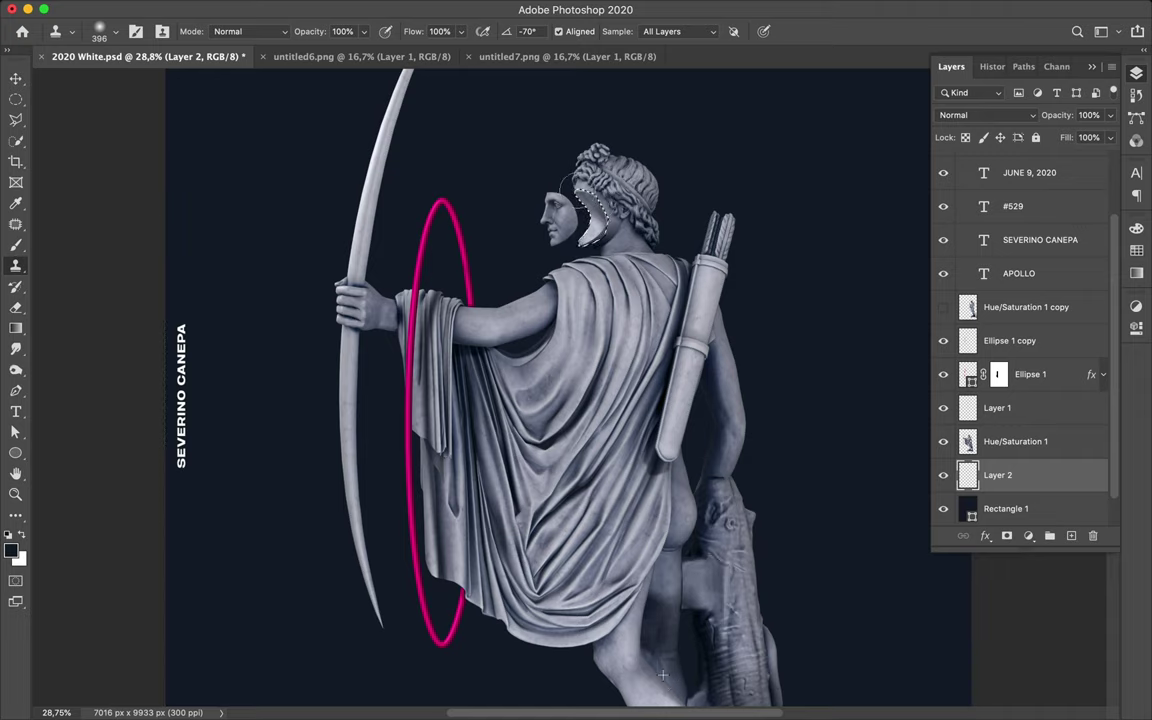
scroll(657, 200, "up", 5)
scroll(630, 220, "up", 4)
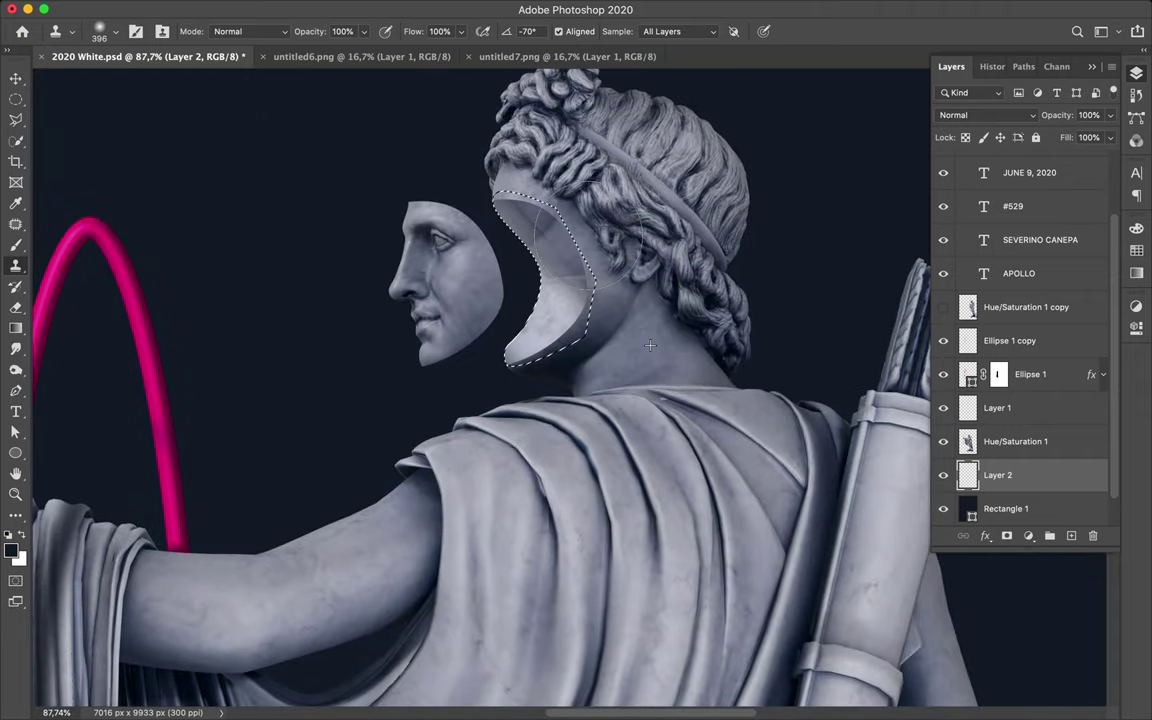
scroll(601, 266, "down", 2)
scroll(700, 350, "down", 5)
scroll(1013, 441, "down", 3)
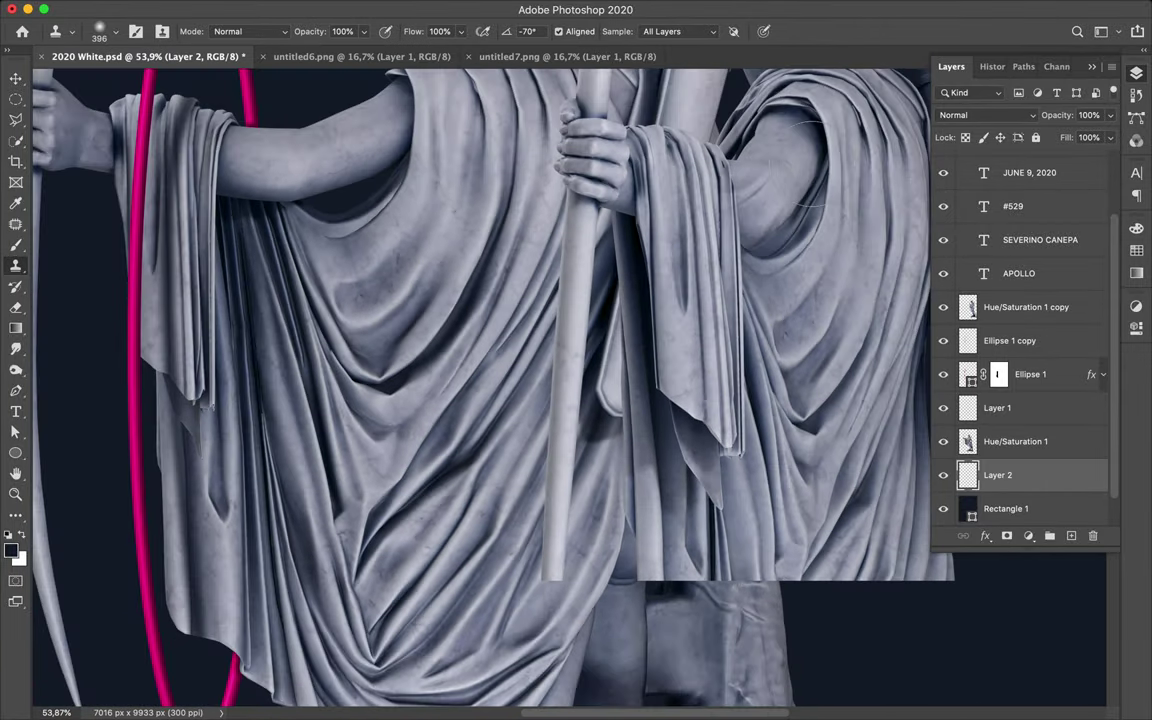
scroll(1052, 358, "down", 3)
left_click(943, 307)
Clone marble texture into the head's crescent hollow on Layer 2, adjusting brush and sample layers
scroll(528, 220, "up", 5)
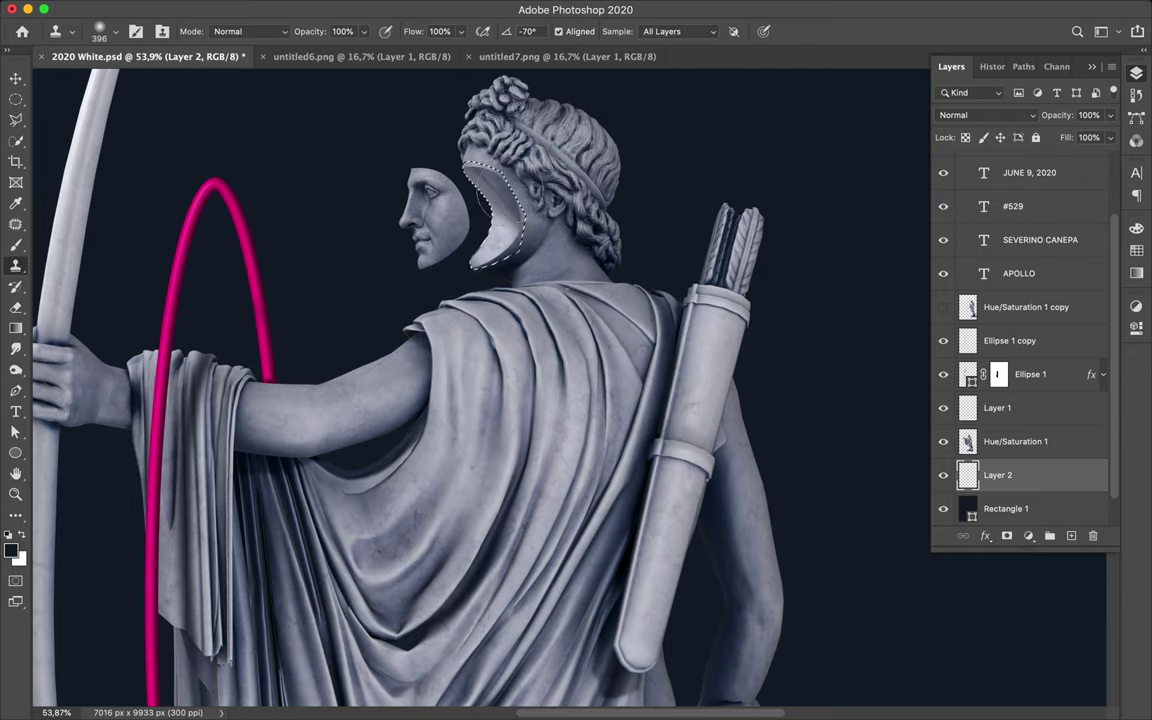
scroll(615, 205, "down", 1)
scroll(615, 205, "down", 2)
scroll(643, 103, "down", 2)
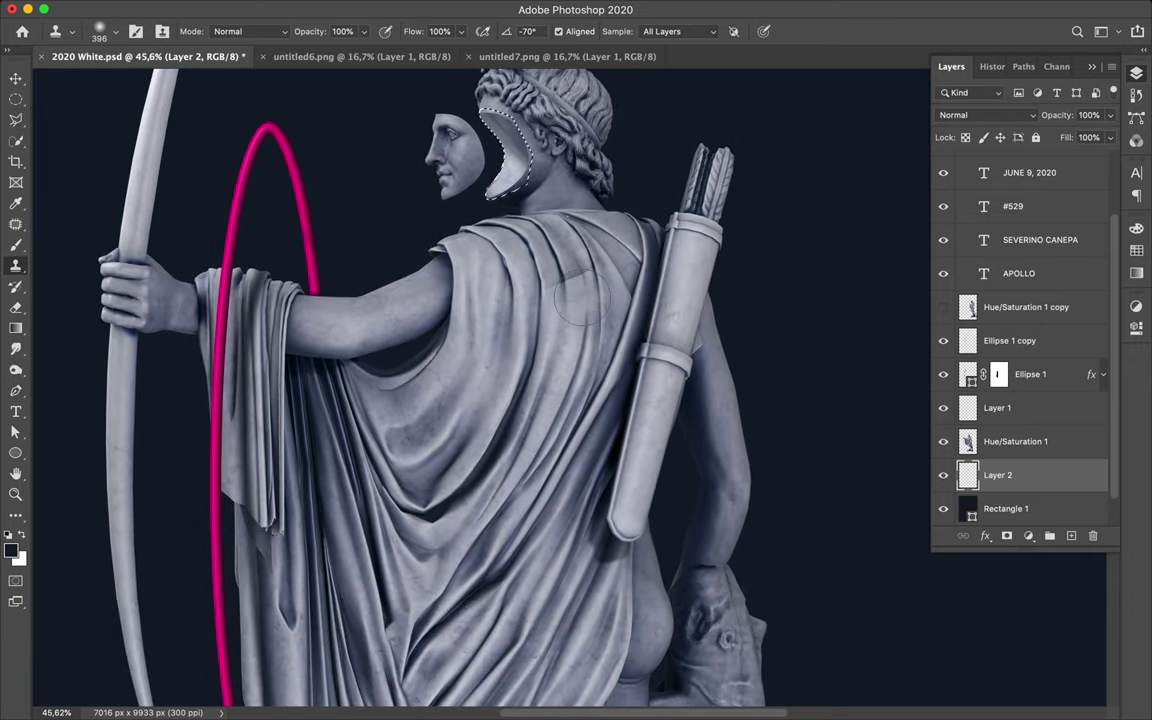
left_click_drag(546, 258, 564, 248)
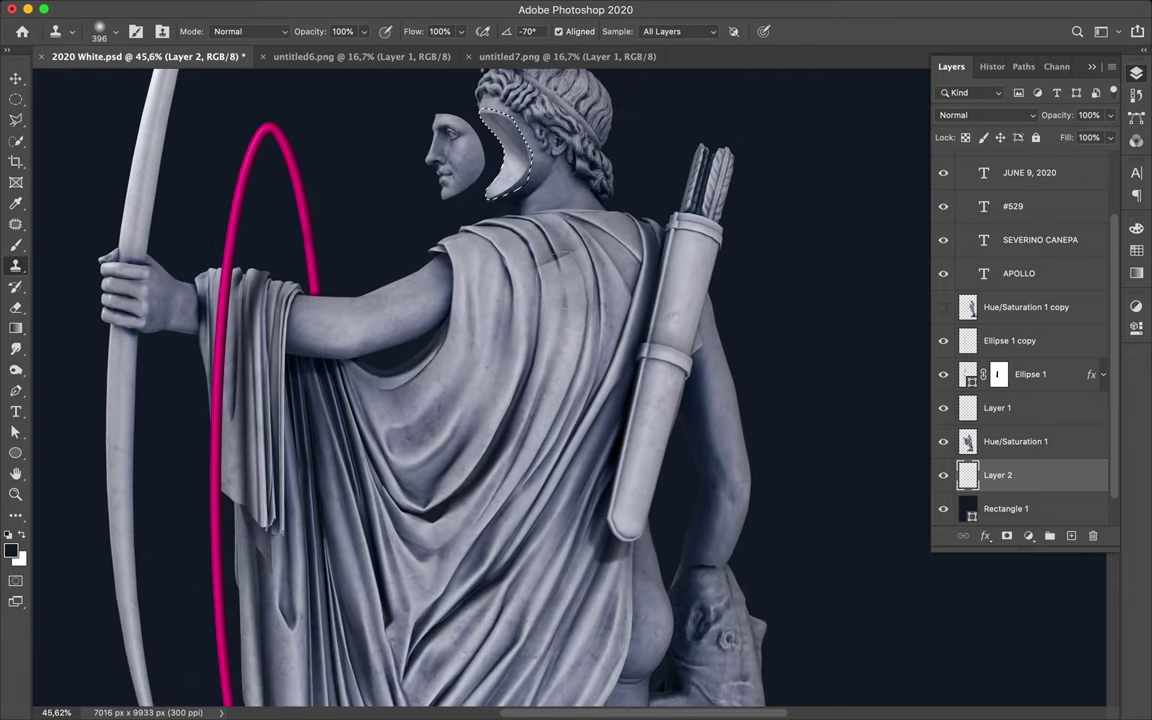
left_click(110, 31)
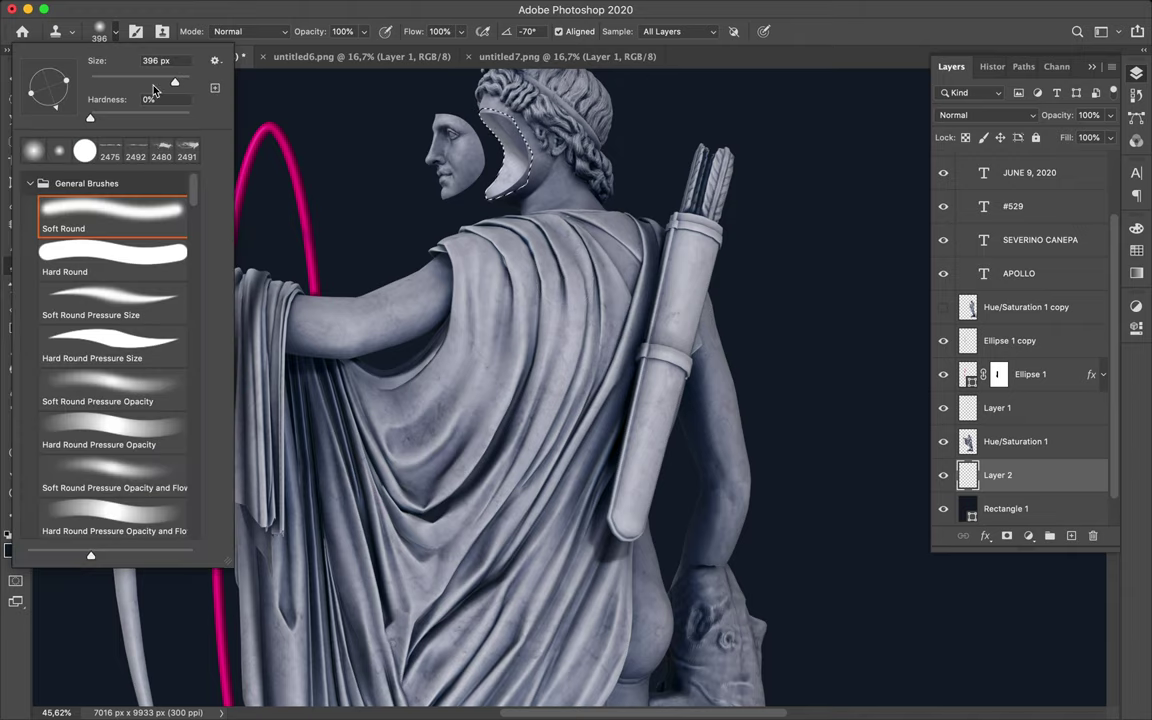
scroll(495, 120, "up", 3)
key("Return")
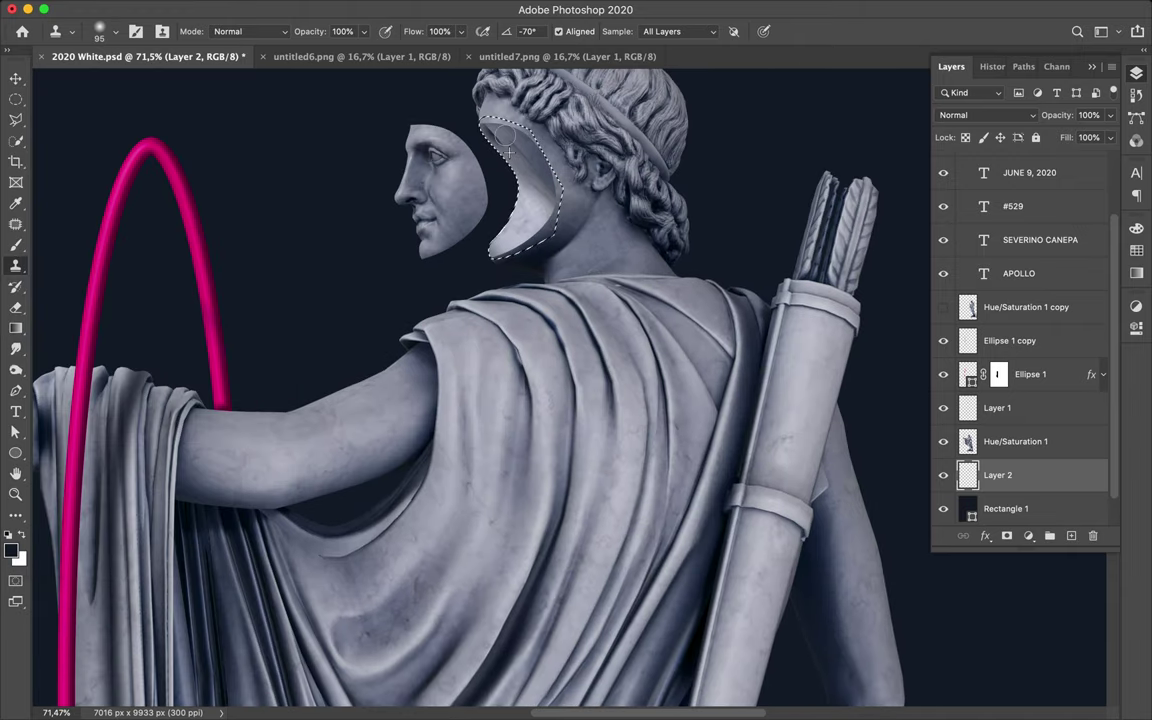
left_click(678, 31)
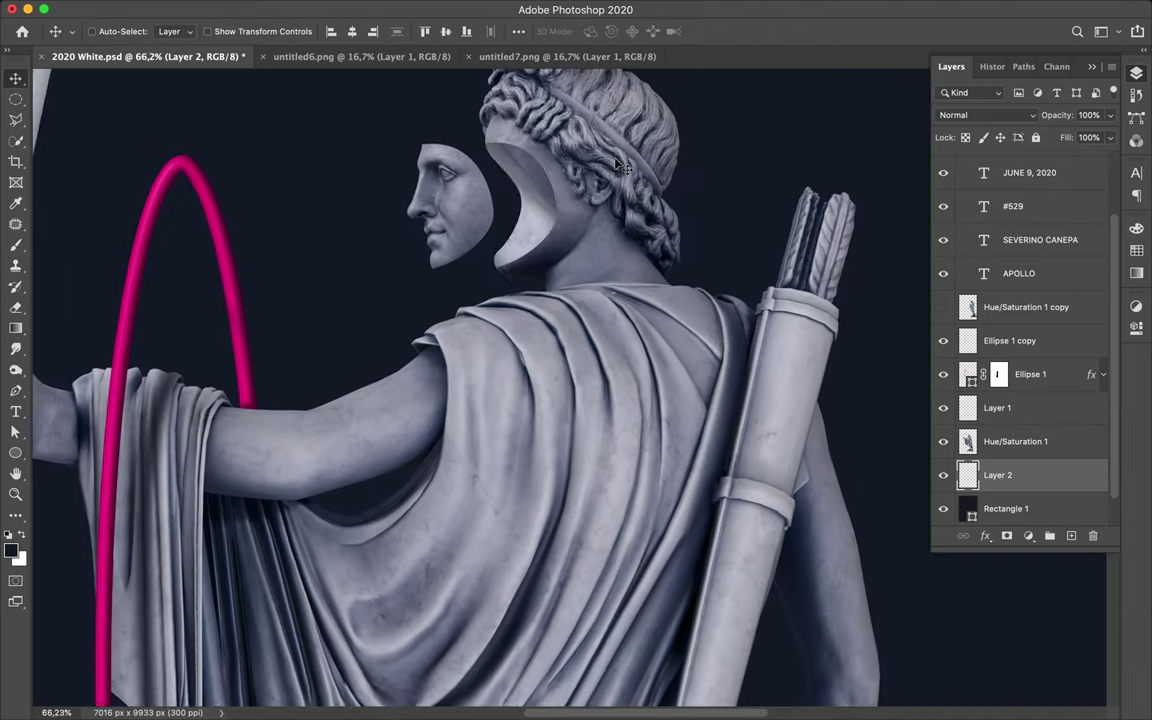
key("s")
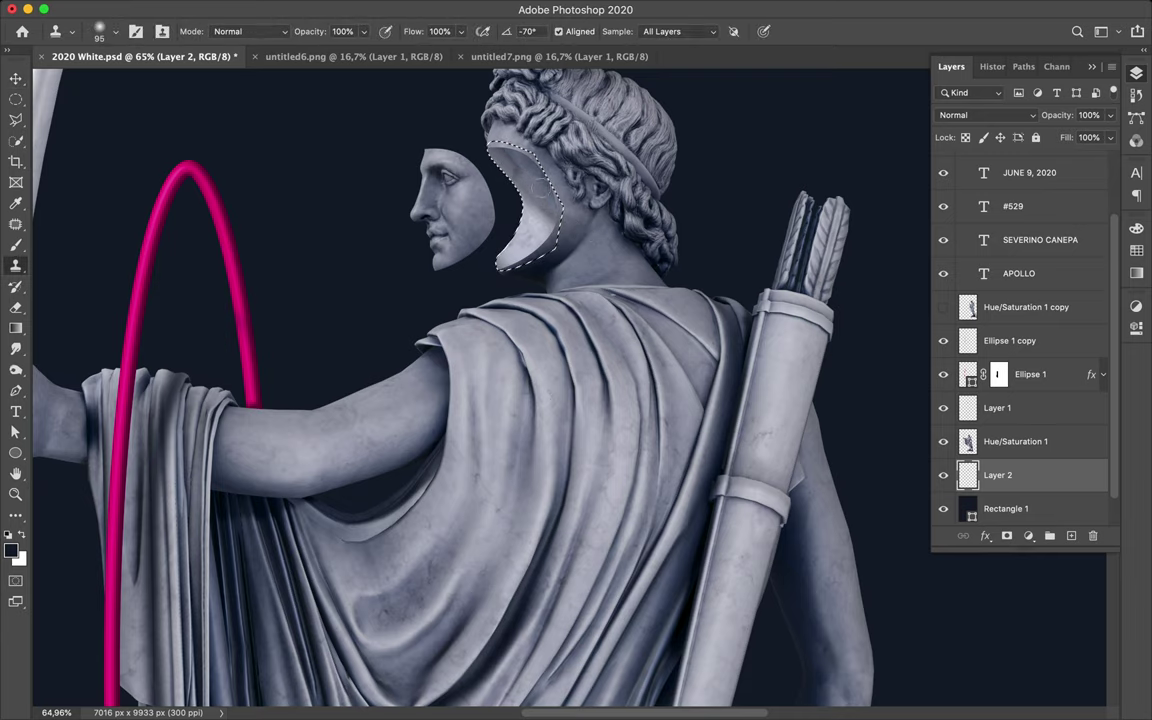
Deselect and add an empty Layer 3 above Layer 2
key("v")
key("ctrl+d")
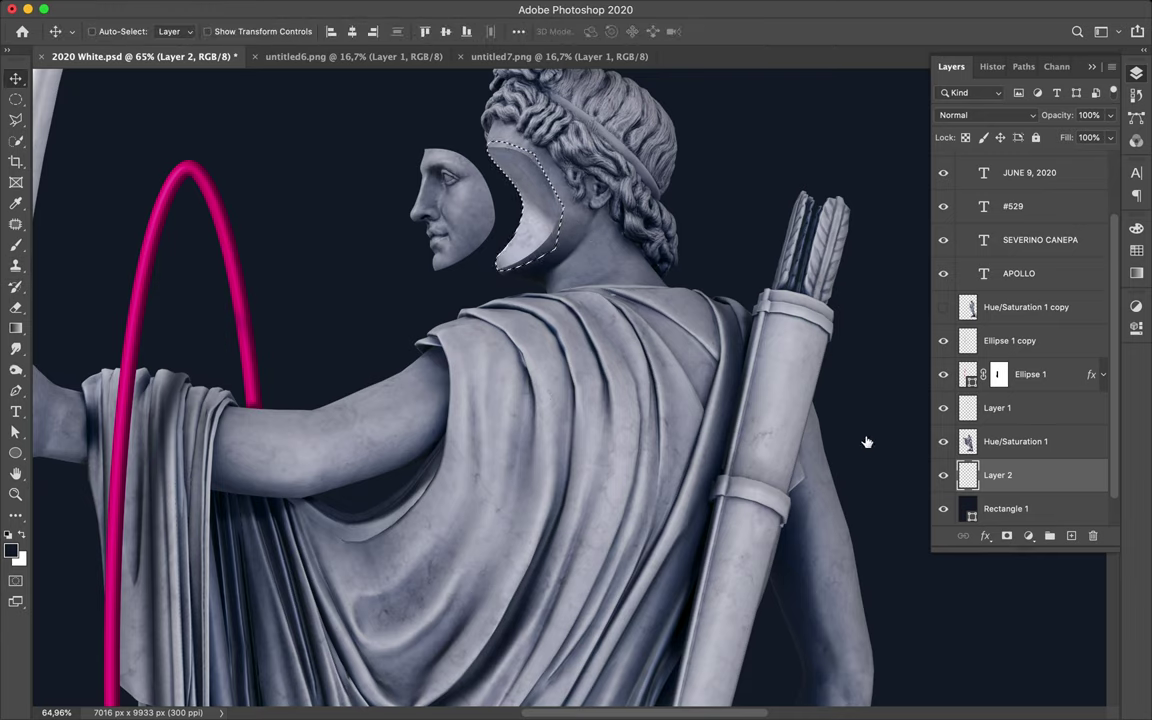
key("m")
scroll(733, 395, "down", 3)
scroll(571, 385, "up", 5)
key("ctrl+shift+alt+n")
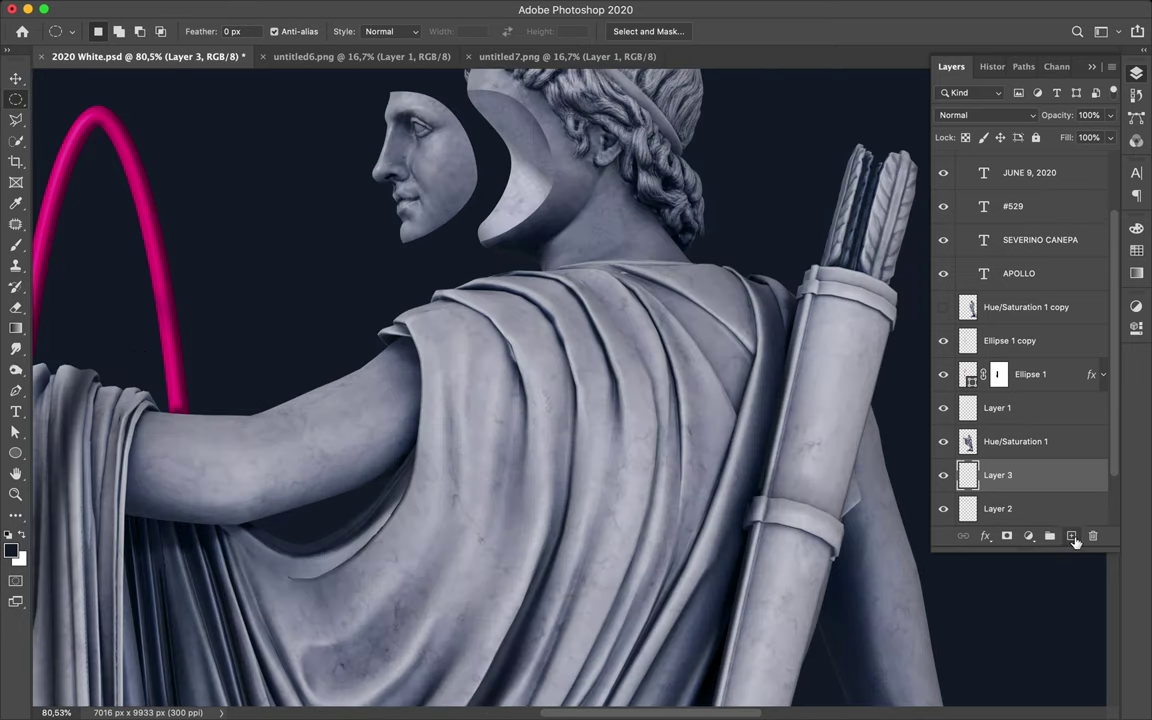
key("b")
left_click(113, 31)
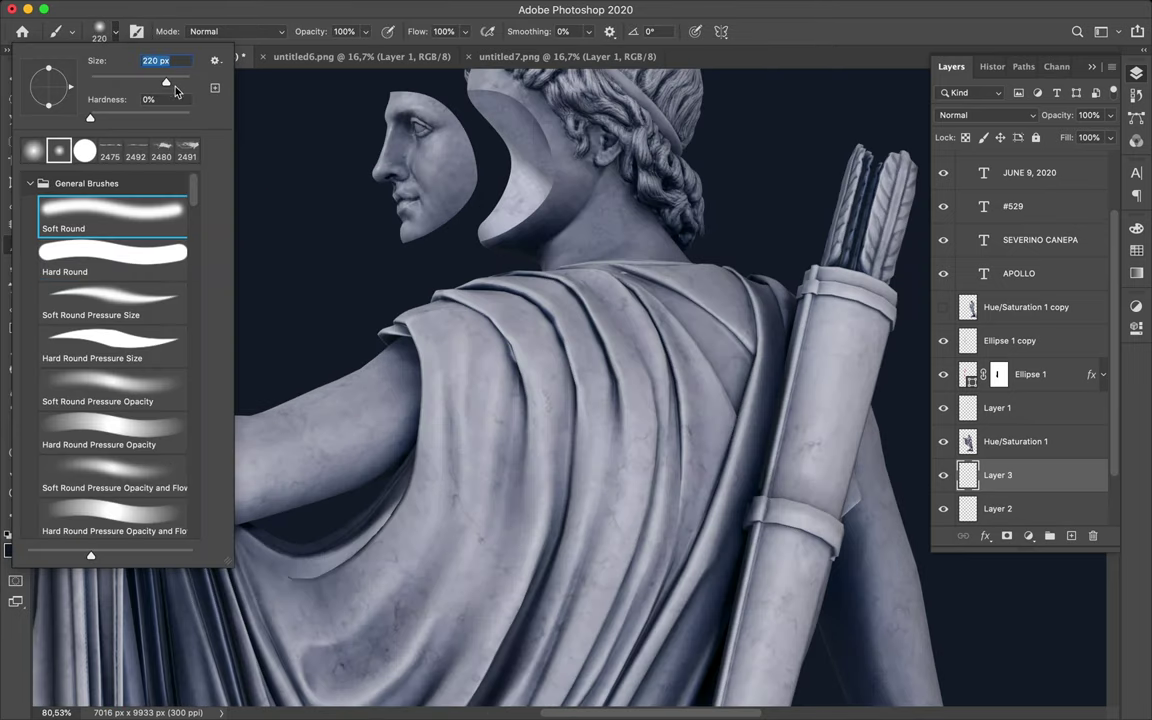
key("Return")
scroll(501, 201, "up", 3)
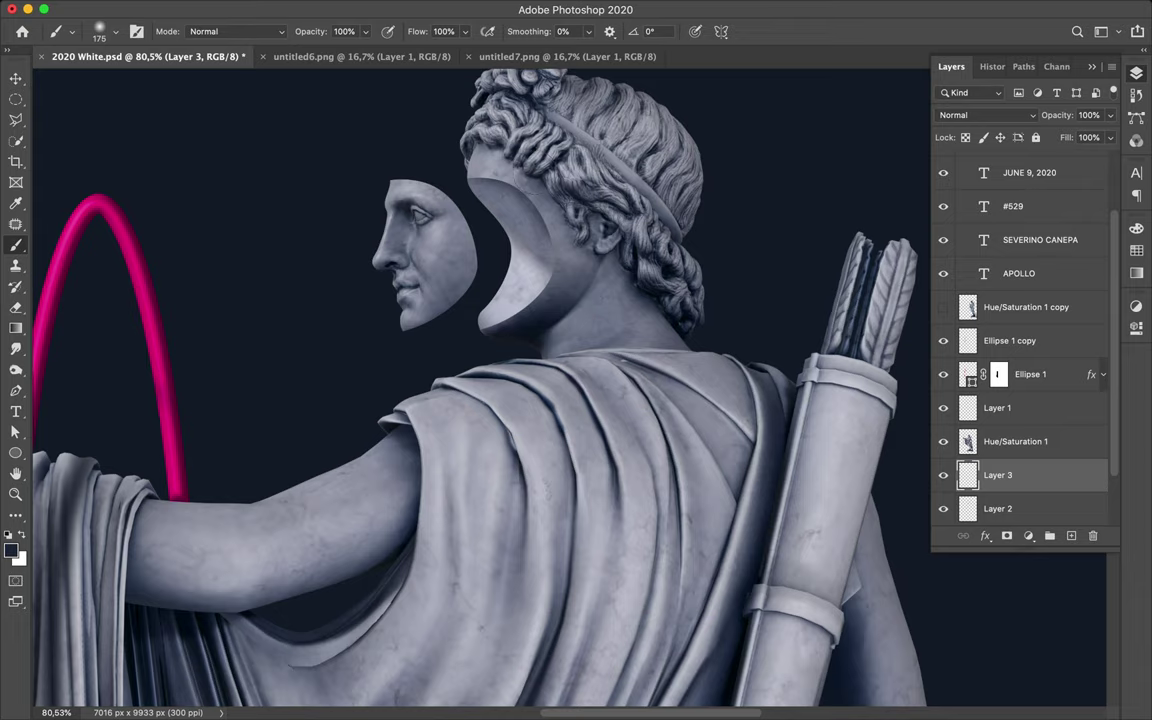
key("v")
scroll(565, 343, "down", 3)
scroll(530, 260, "down", 2)
scroll(530, 260, "down", 1)
scroll(648, 310, "up", 2)
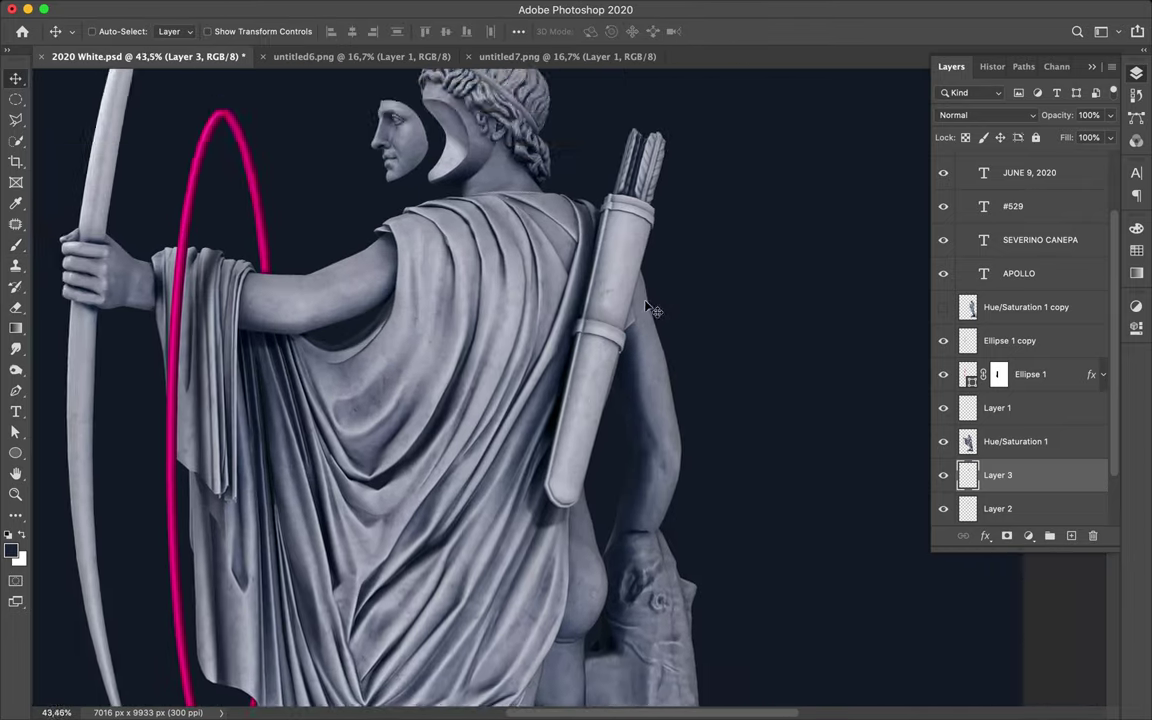
scroll(648, 310, "up", 2)
scroll(648, 310, "down", 5)
scroll(648, 310, "down", 5)
scroll(648, 310, "down", 5)
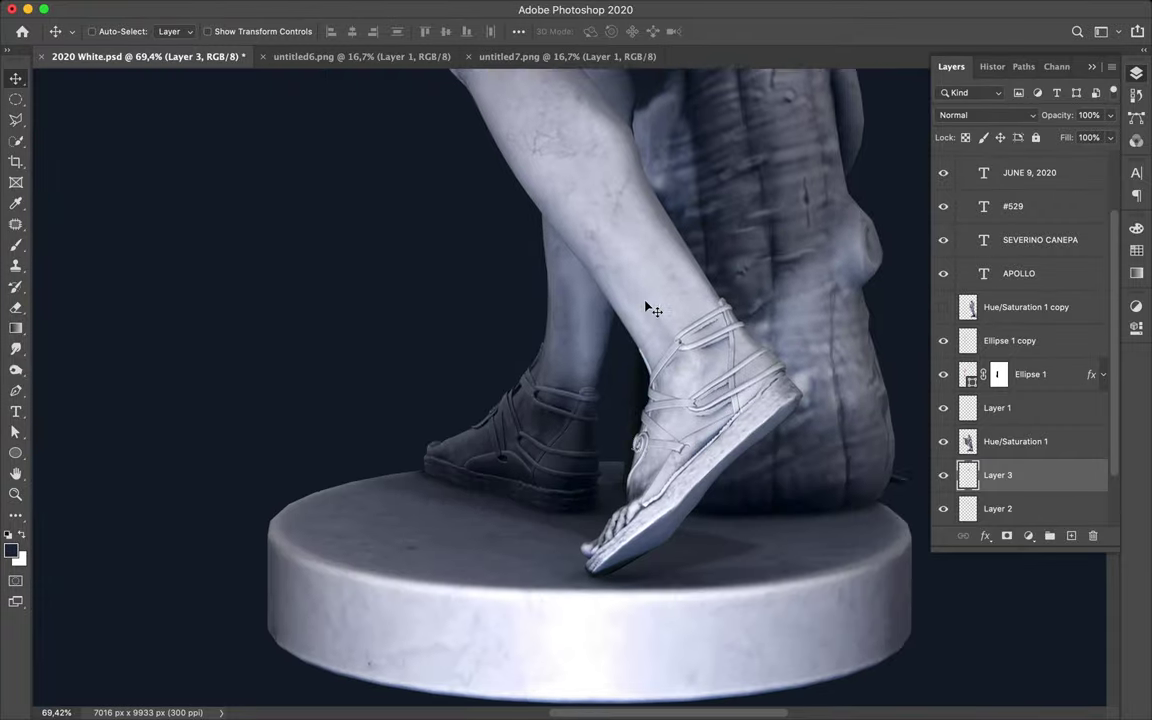
scroll(648, 310, "up", 5)
scroll(648, 310, "down", 3)
scroll(650, 302, "down", 1)
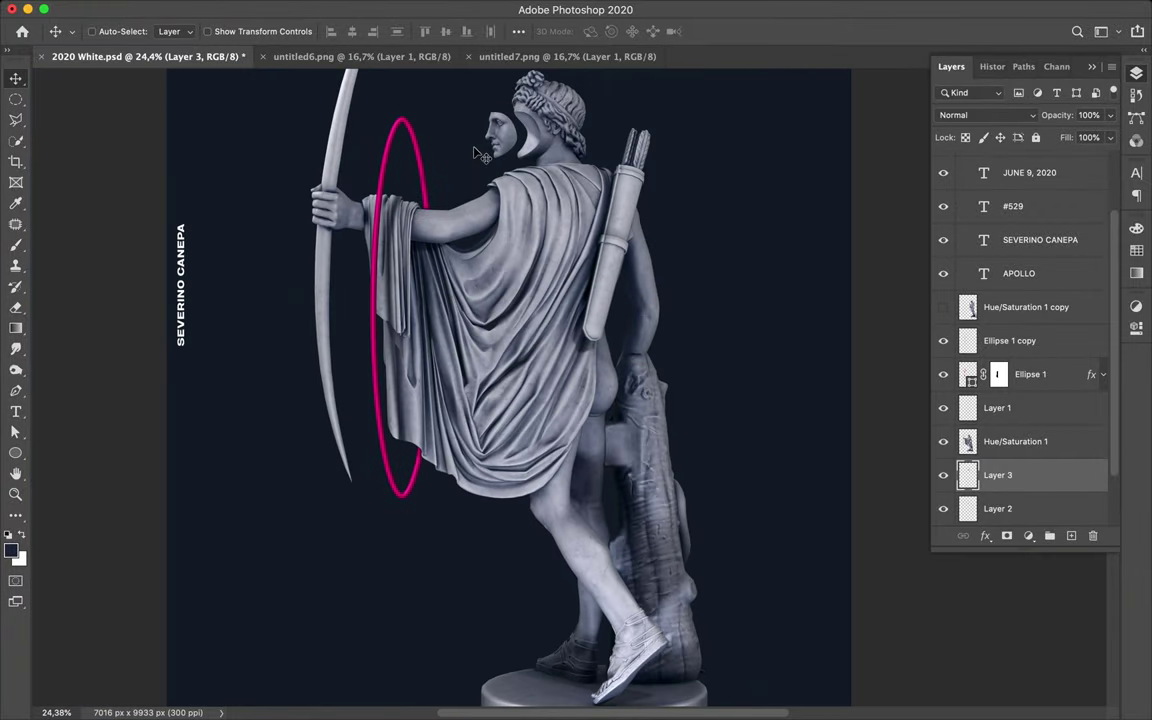
key("u")
left_click(177, 31)
Draw a hollow magenta rectangle across the torso with a 31 px stroke
left_click(232, 31)
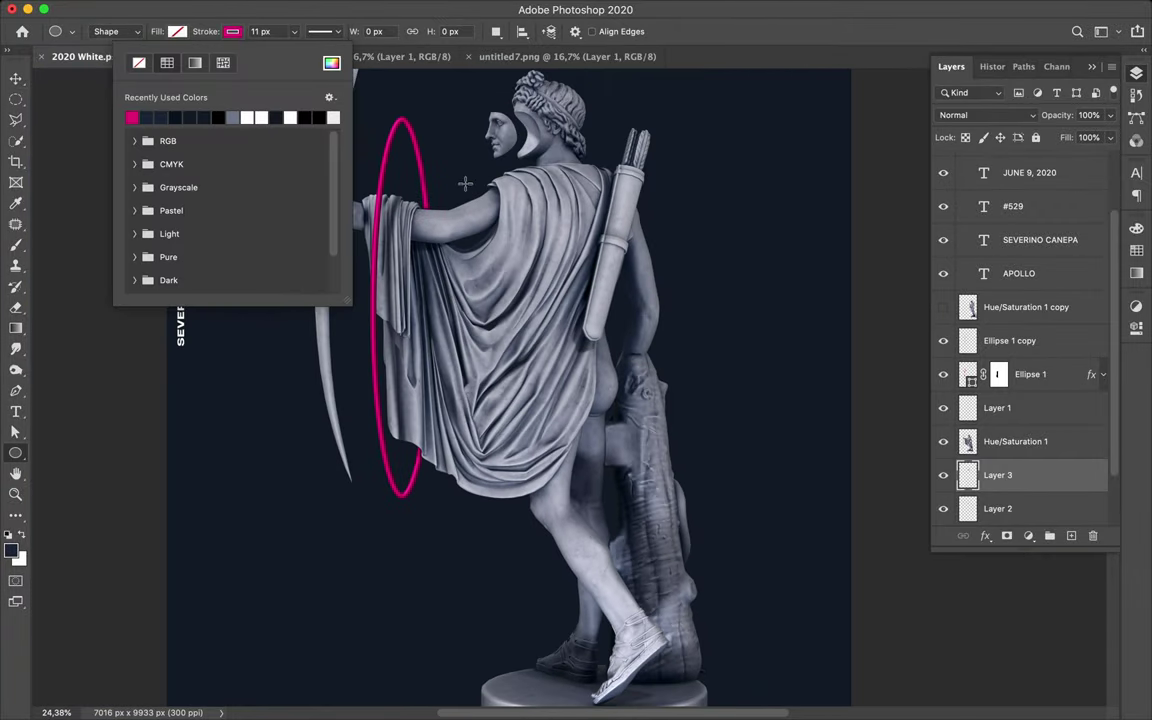
left_click(465, 183)
key("F7")
left_click_drag(455, 176, 707, 303)
key("v")
key("a")
left_click(322, 31)
key("Return")
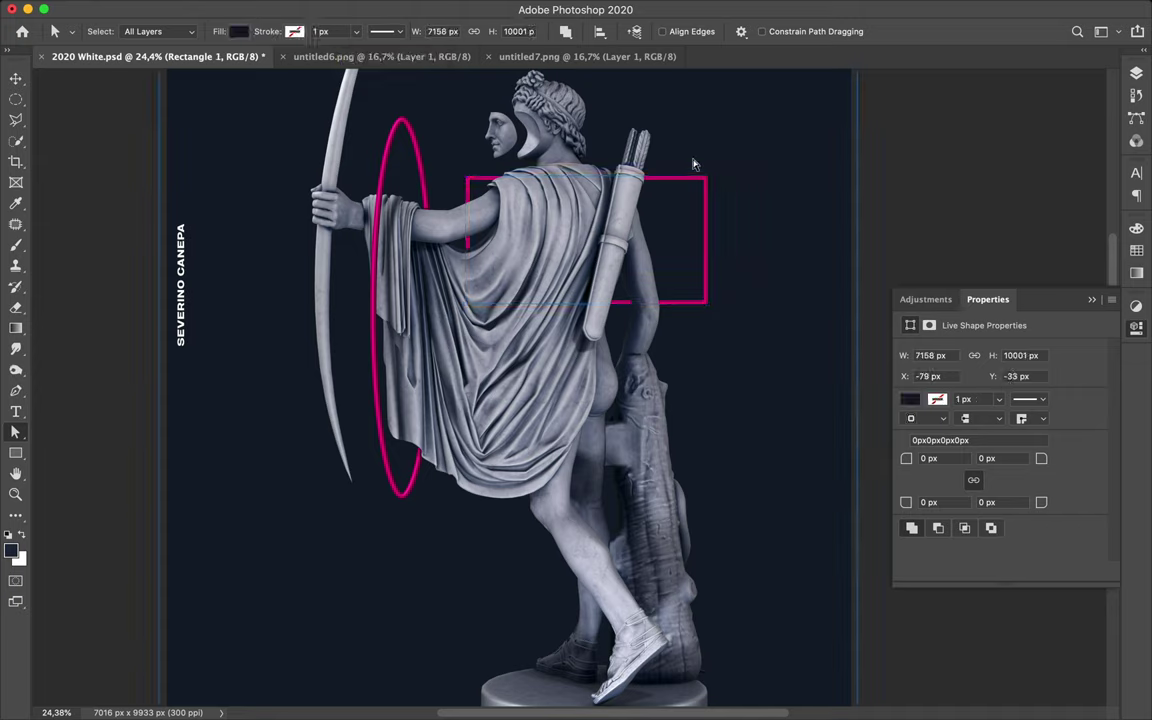
key("v")
key("F7")
Load the statue's outline as a selection and add a layer mask to Rectangle 2
left_click(969, 375, "ctrl")
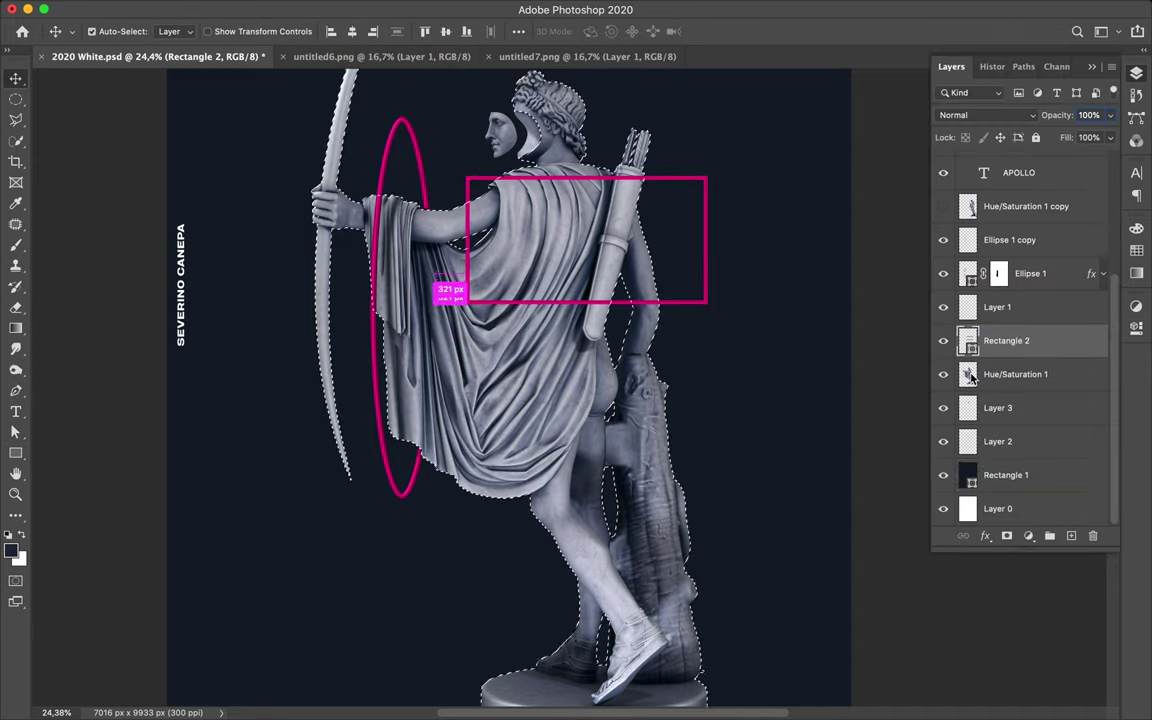
key("m")
left_click(1007, 536)
key("b")
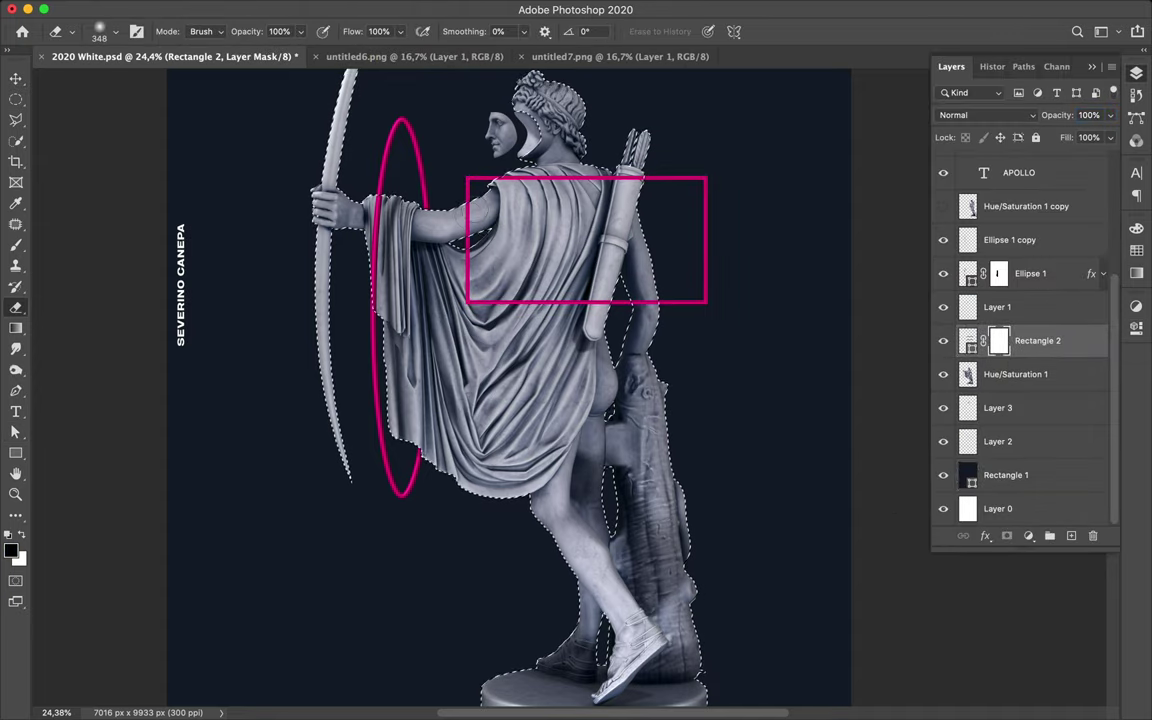
Paint black on Rectangle 2's mask with a hard round brush to hide the bar behind the statue and quiver
left_click_drag(490, 185, 632, 302)
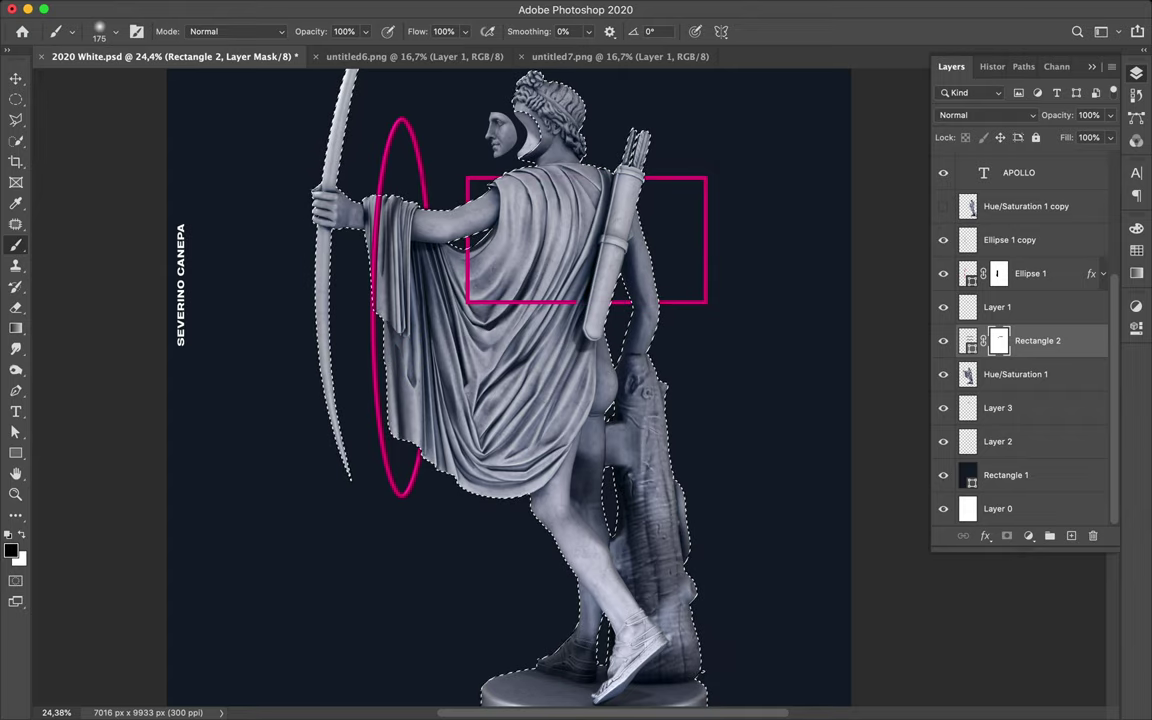
scroll(632, 302, "up", 2)
scroll(640, 298, "up", 4)
left_click(108, 31)
left_click(75, 232)
scroll(617, 270, "up", 3)
key("Return")
left_click_drag(645, 222, 600, 250)
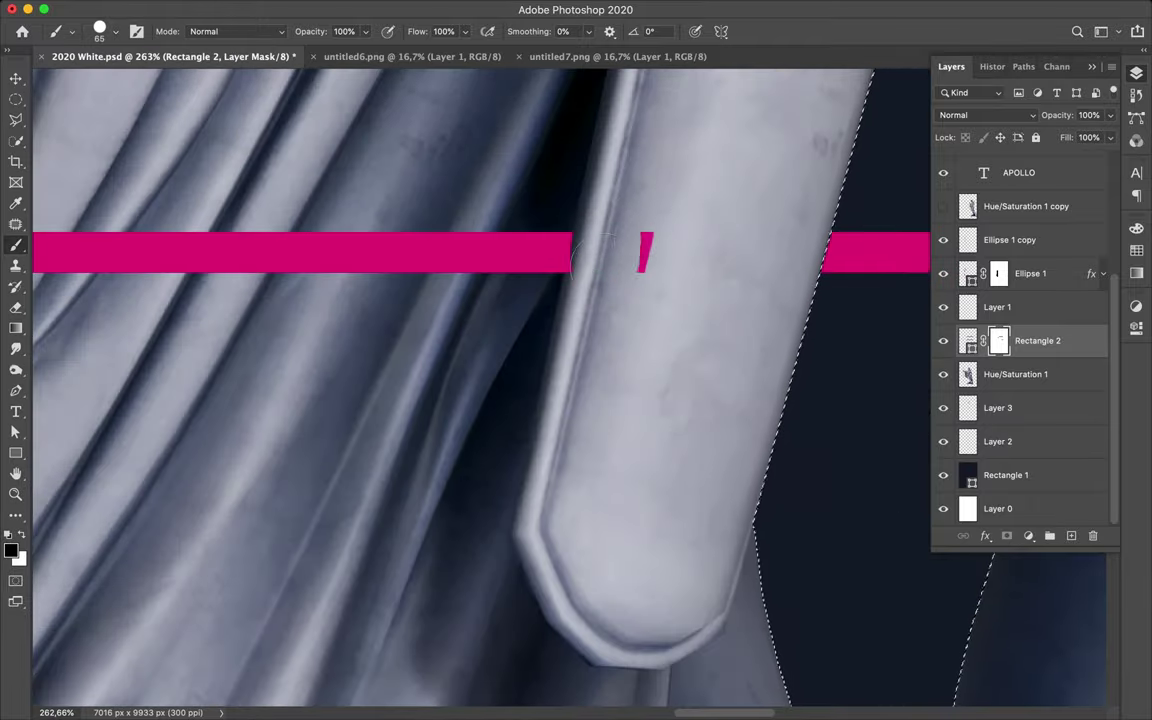
scroll(600, 250, "up", 2)
scroll(600, 250, "up", 2)
left_click(108, 31)
left_click_drag(112, 80, 104, 82)
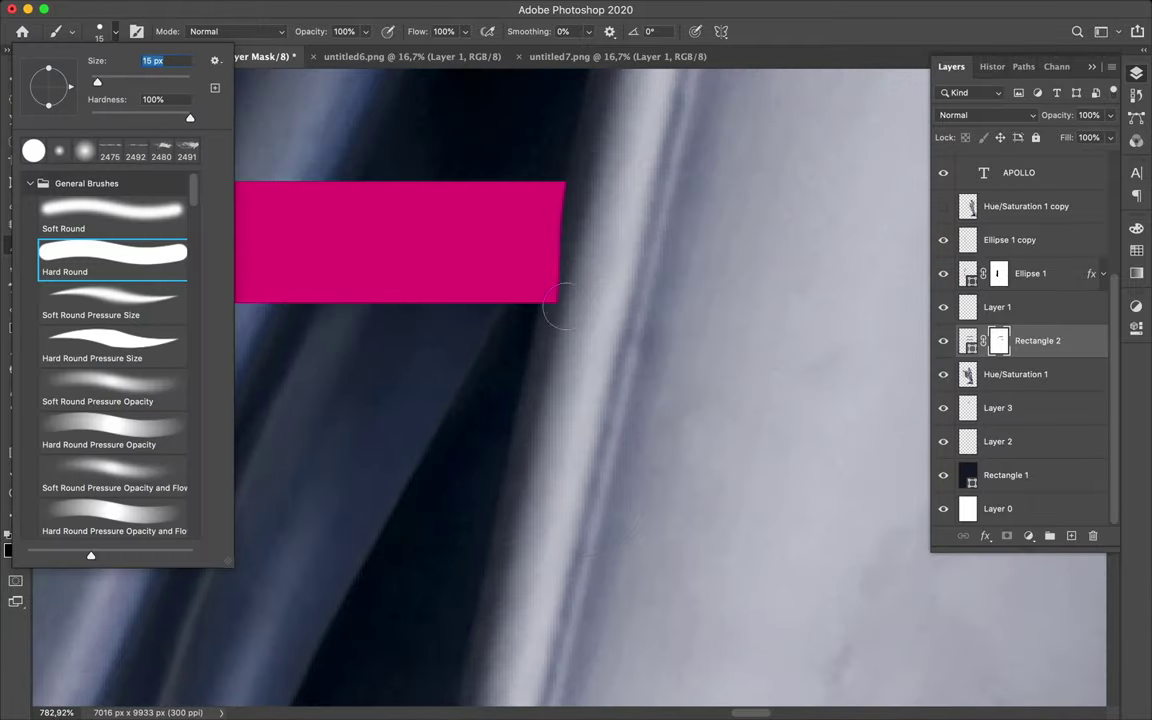
key("Return")
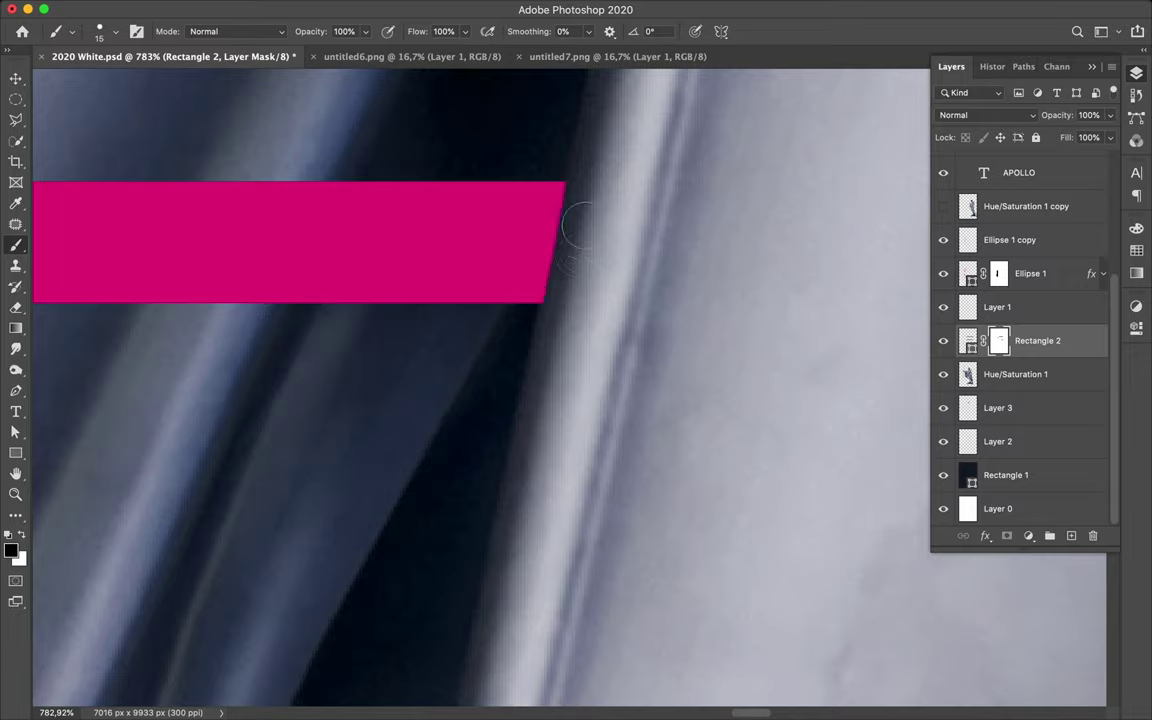
Fit the poster in view, load the rectangle's outline as a selection, and set the brush to 127 px
key("super+0")
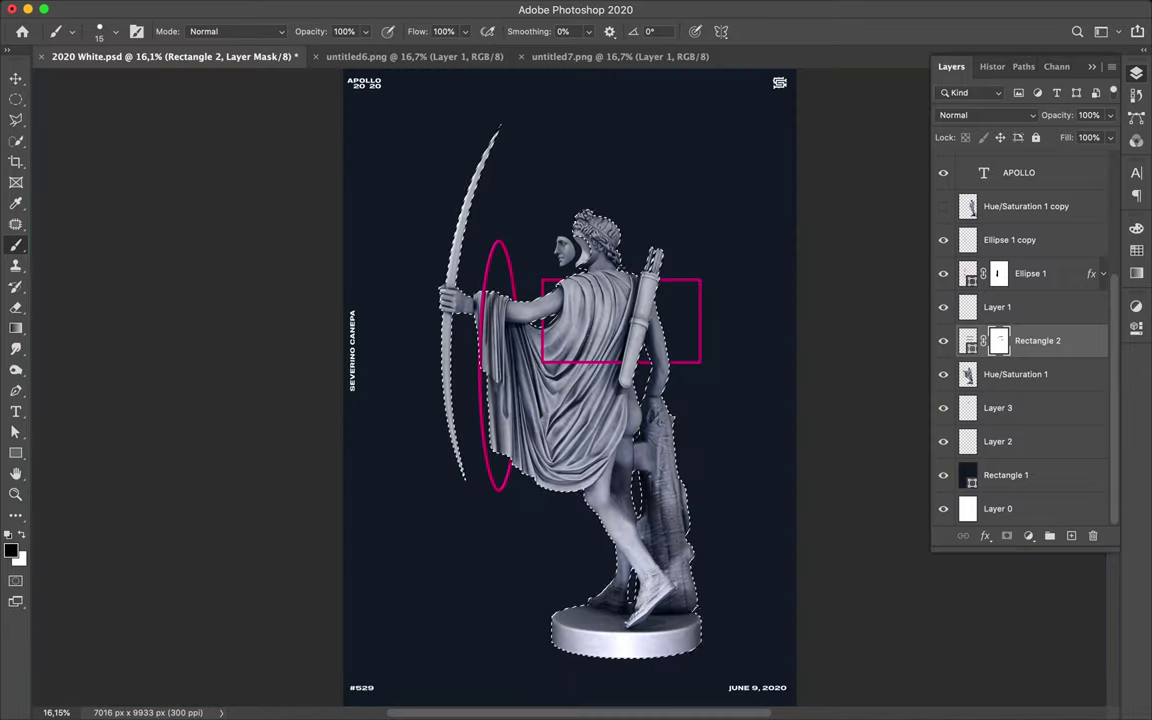
key("m")
scroll(645, 318, "up", 3)
scroll(690, 350, "up", 2)
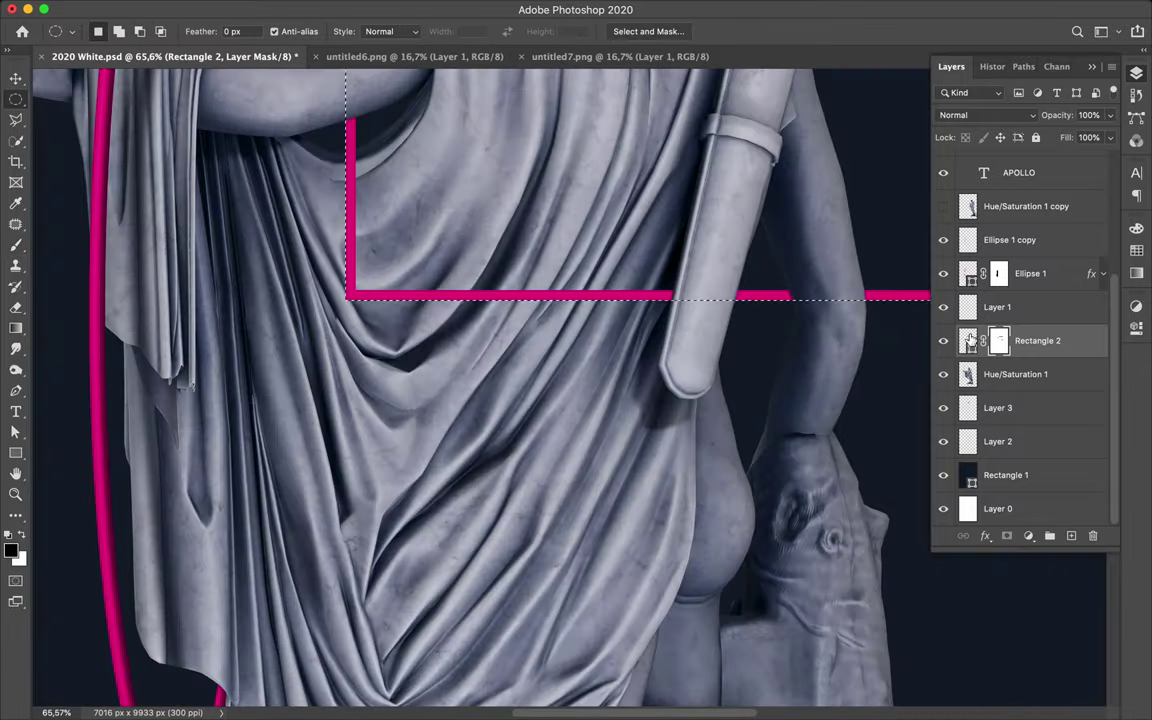
scroll(690, 350, "up", 3)
left_click(968, 340, "super")
key("b")
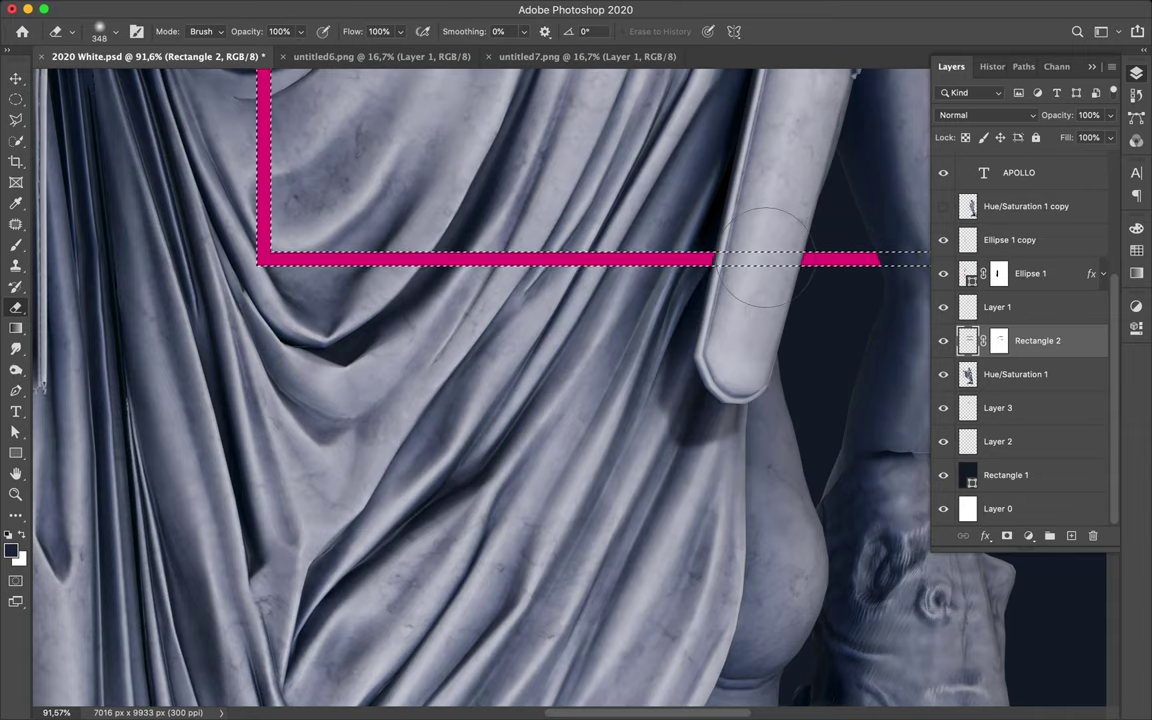
right_click(590, 232)
type("127")
key("Return")
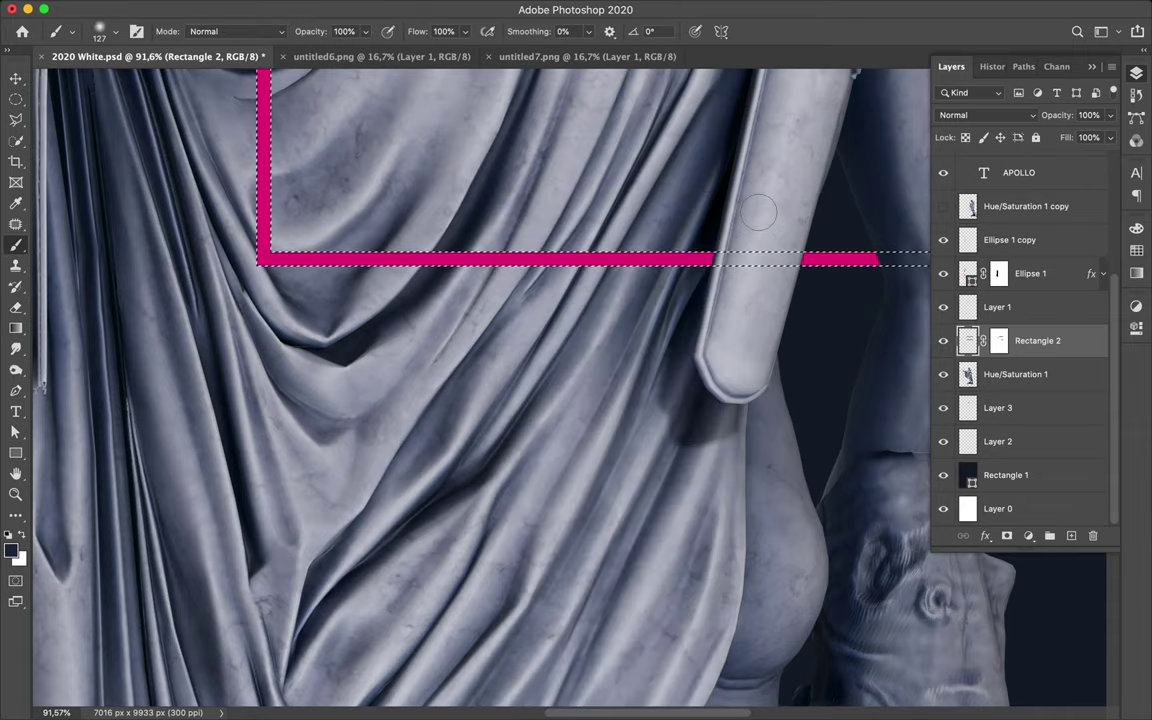
Pan around the poster to check the weave and clear the rectangle selection
scroll(778, 265, "right", 3)
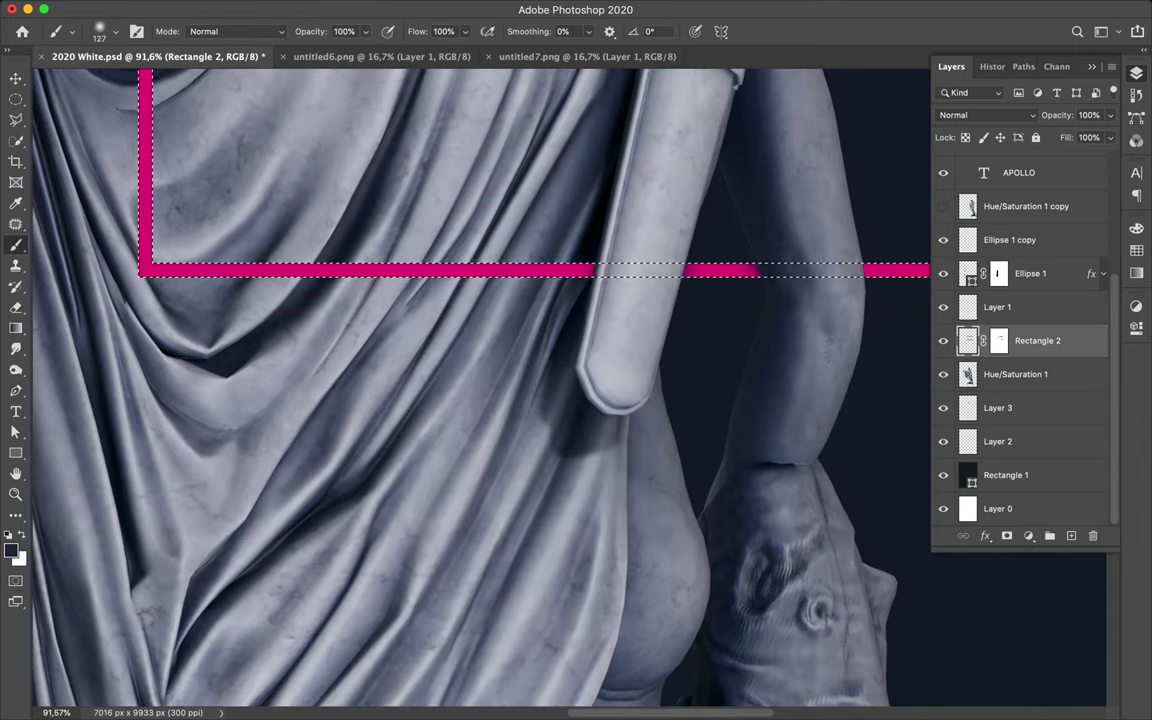
scroll(778, 265, "up", 2)
scroll(600, 280, "up", 3)
scroll(600, 280, "left", 5)
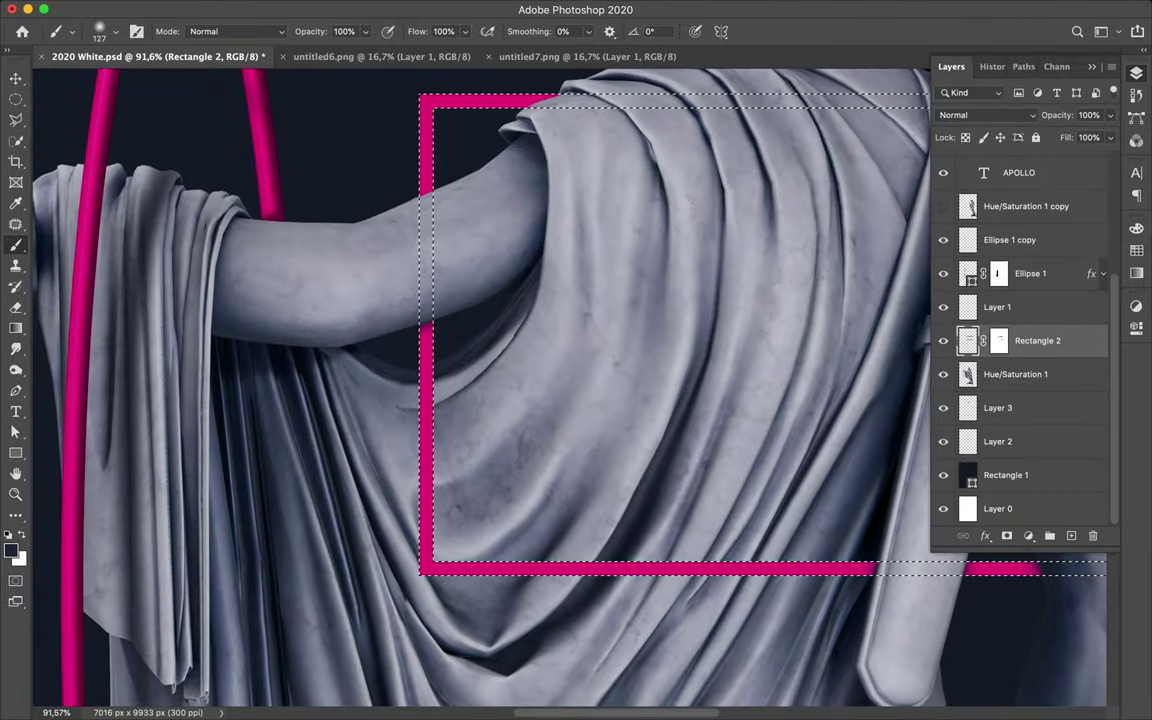
scroll(435, 185, "up", 2)
scroll(435, 185, "left", 3)
scroll(660, 240, "down", 2)
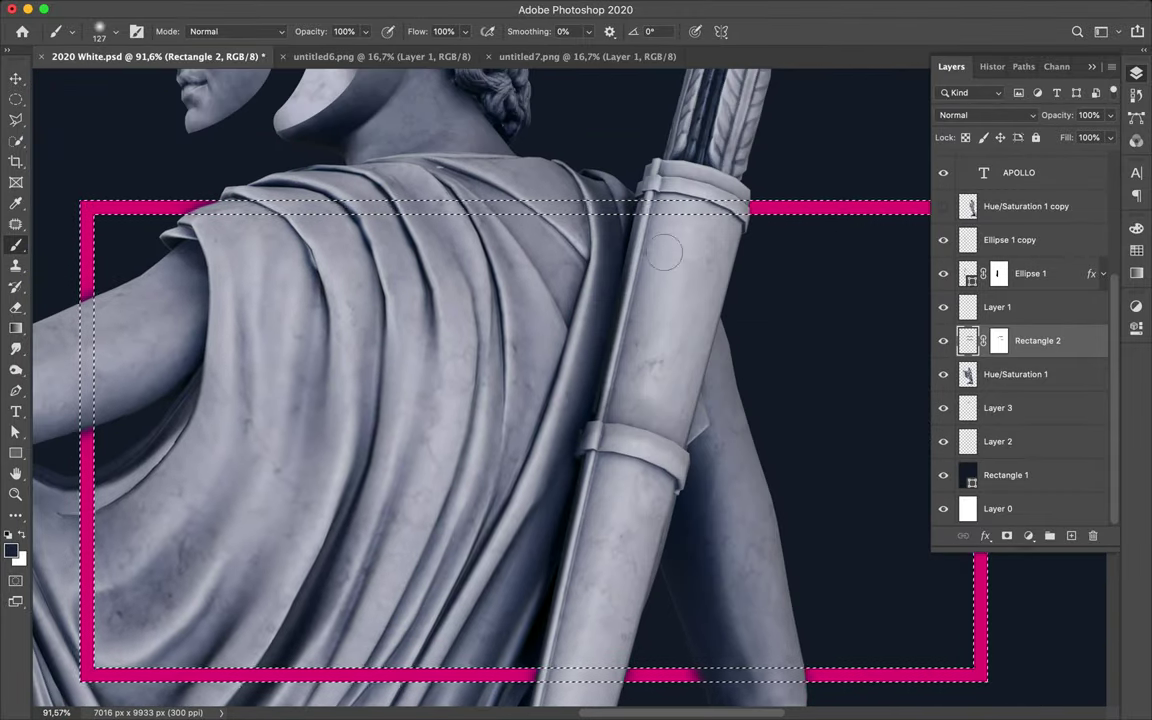
scroll(659, 238, "down", 1)
scroll(659, 237, "down", 2)
key("m")
key("ctrl+d")
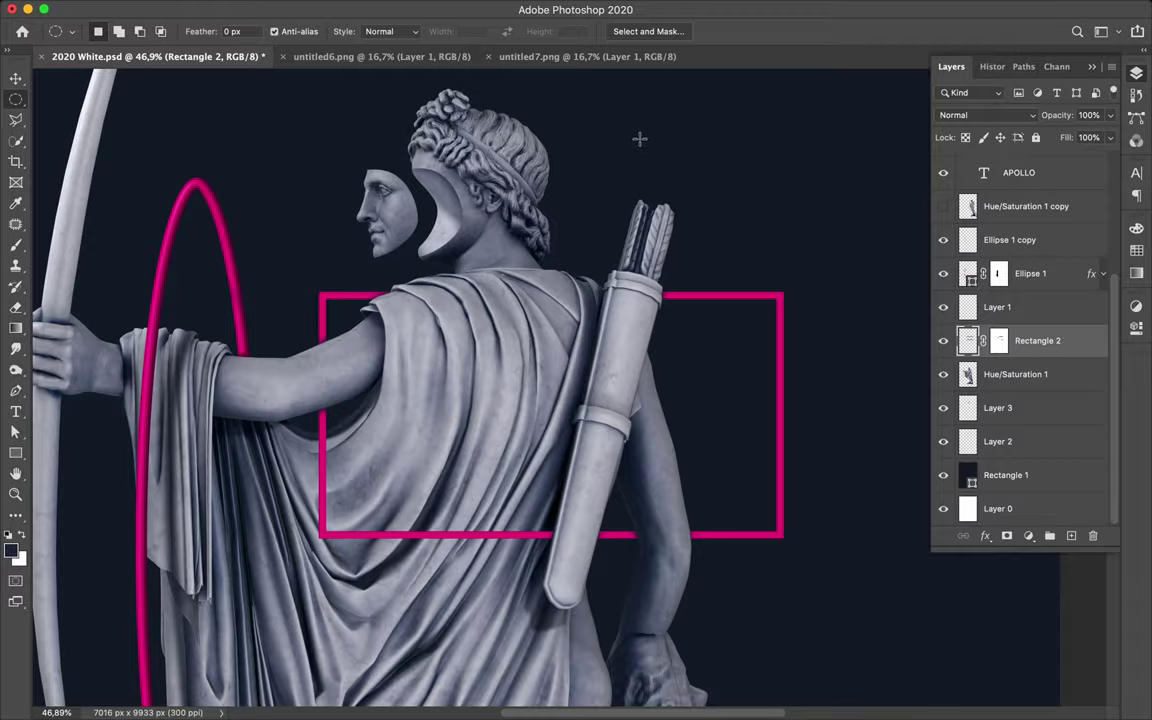
scroll(636, 142, "down", 1)
scroll(629, 159, "down", 1)
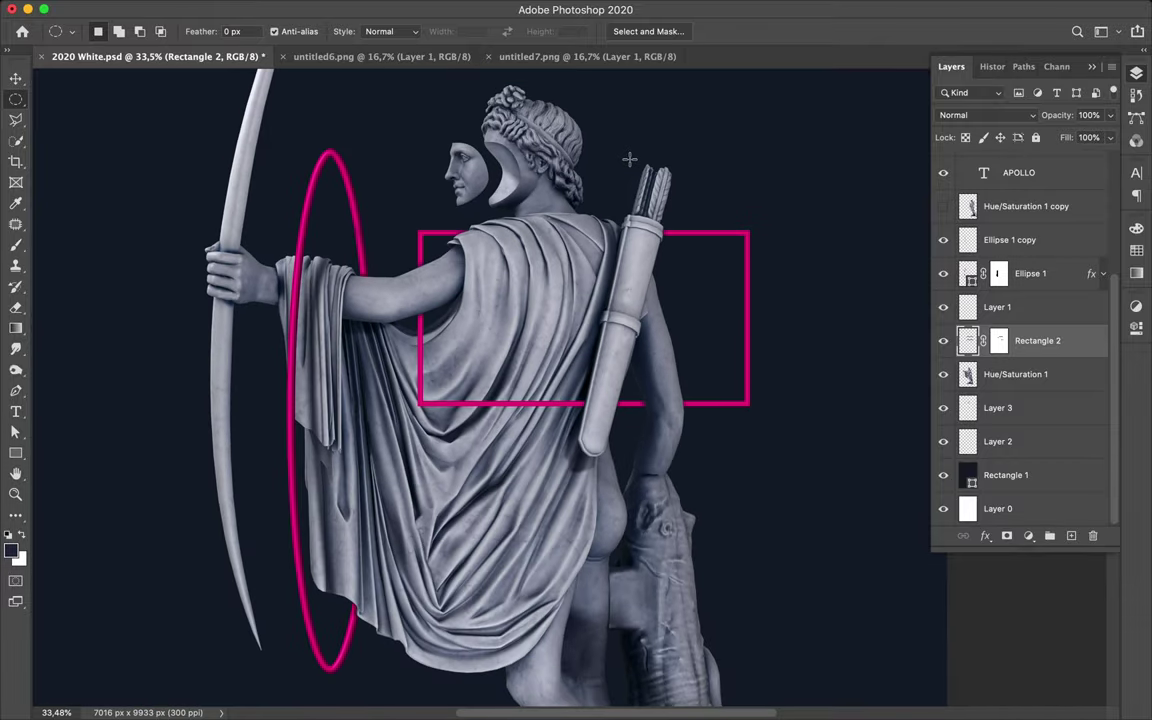
scroll(629, 159, "up", 4)
scroll(563, 113, "up", 6)
scroll(563, 113, "up", 3)
scroll(481, 198, "up", 1)
Start a pen path along the statue's headband above the Hue/Saturation 1 layer
key("v")
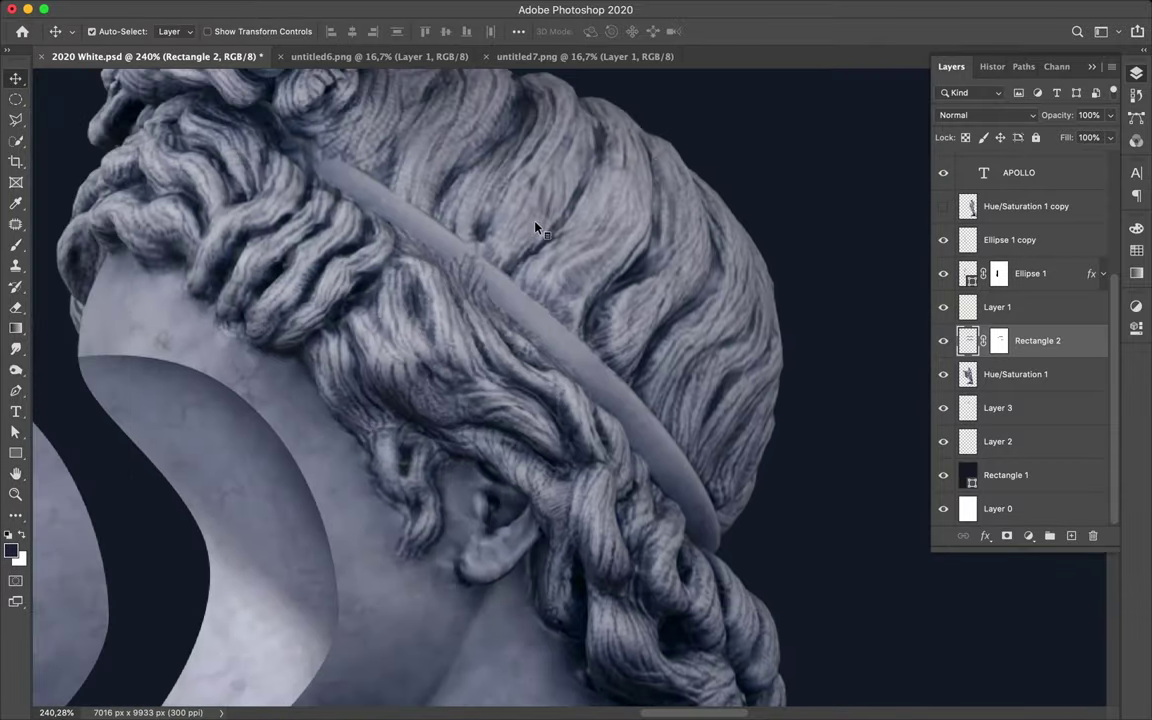
scroll(374, 183, "up", 2)
left_click(374, 183, "ctrl")
key("p")
left_click(313, 202)
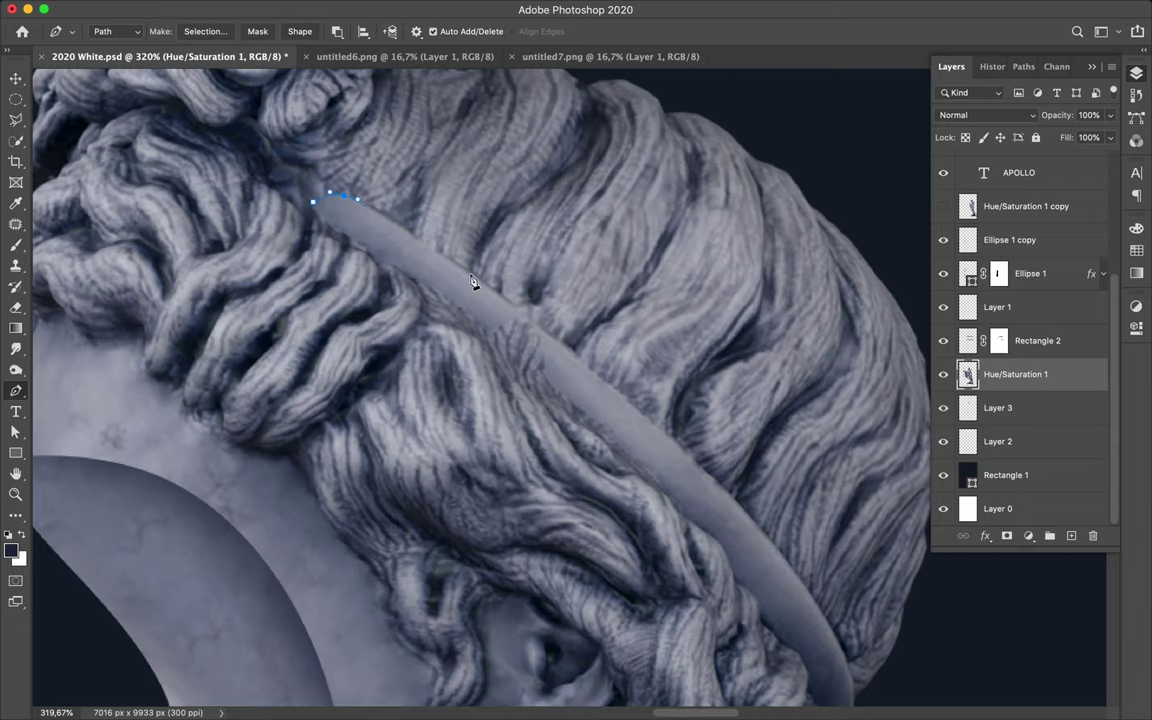
key("v")
scroll(454, 266, "up", 1)
left_click(267, 146, "ctrl")
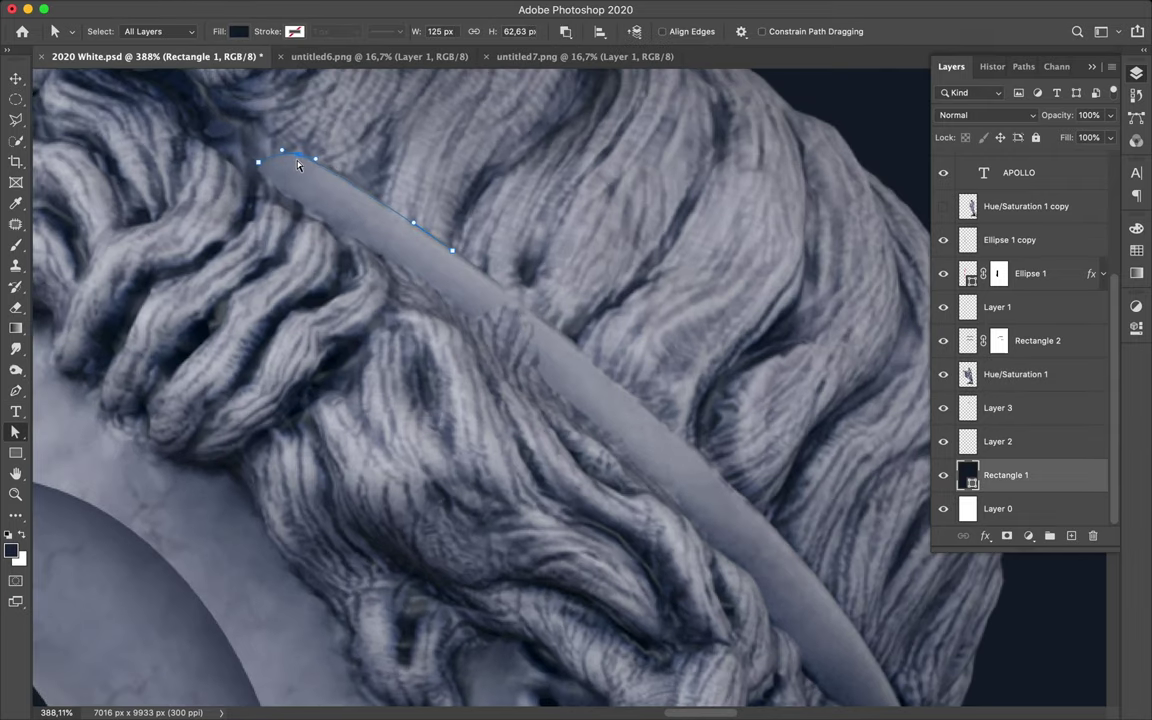
key("p")
left_click(491, 278)
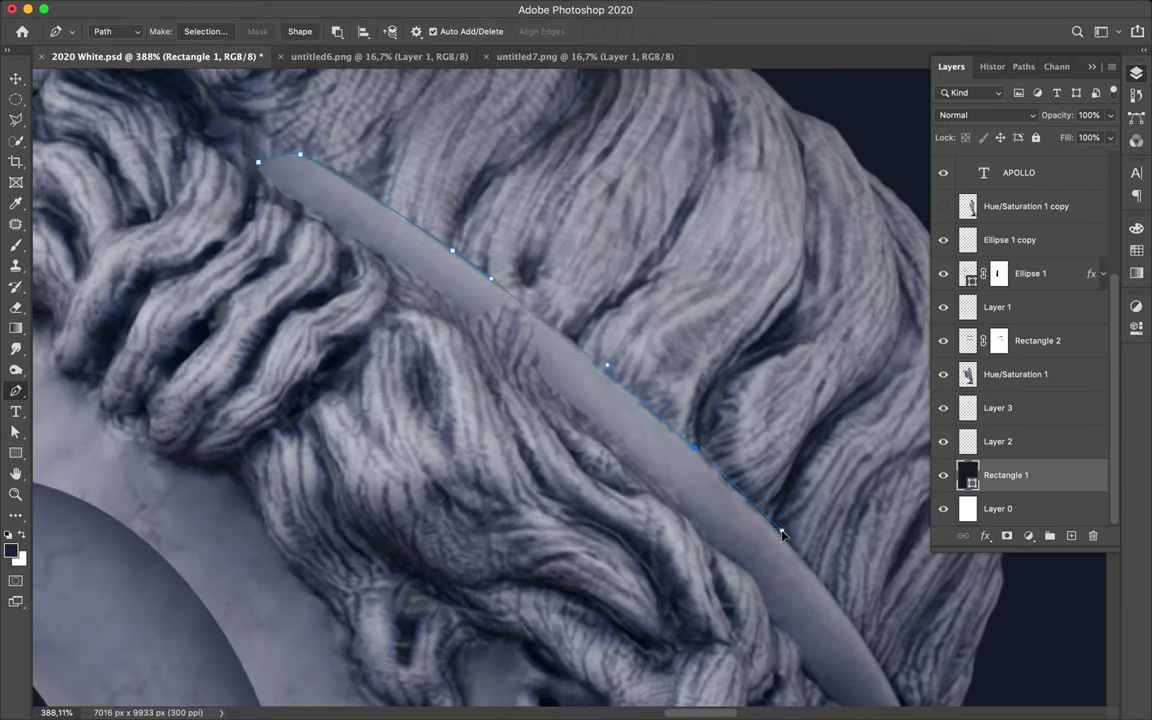
key("ctrl+z")
key("ctrl+z")
Refine the headband path's anchors along the band's edge and lower end
scroll(742, 493, "down", 5)
scroll(742, 493, "right", 5)
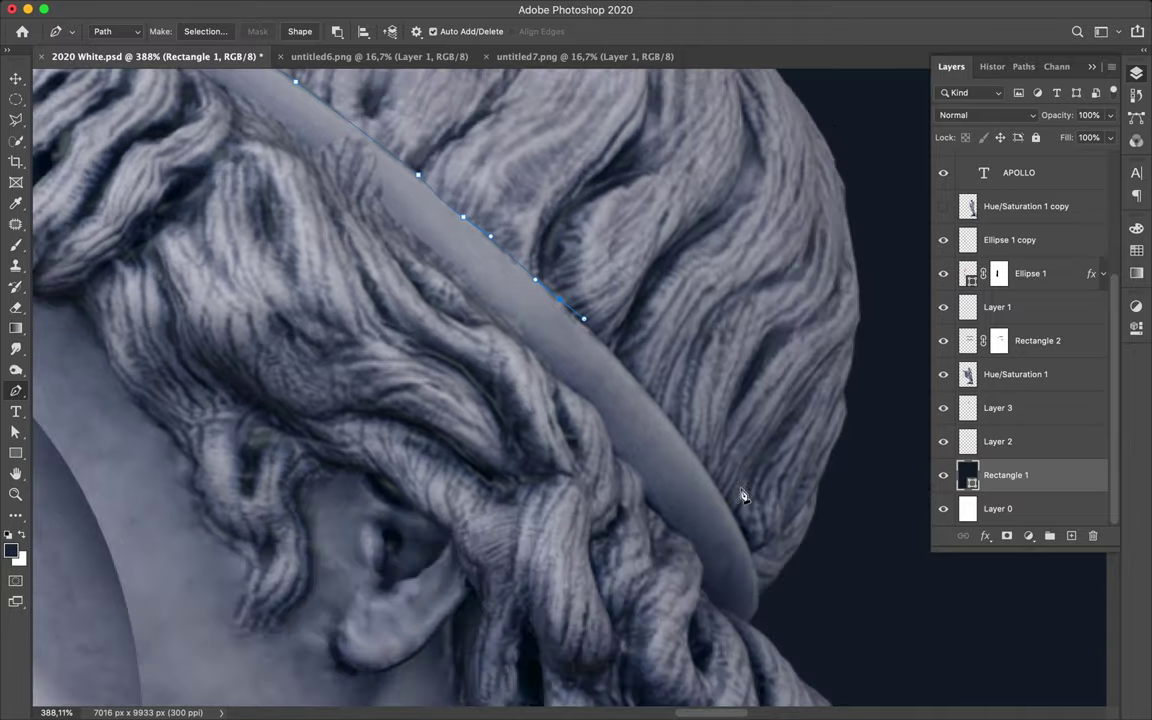
key("a")
left_click(575, 323)
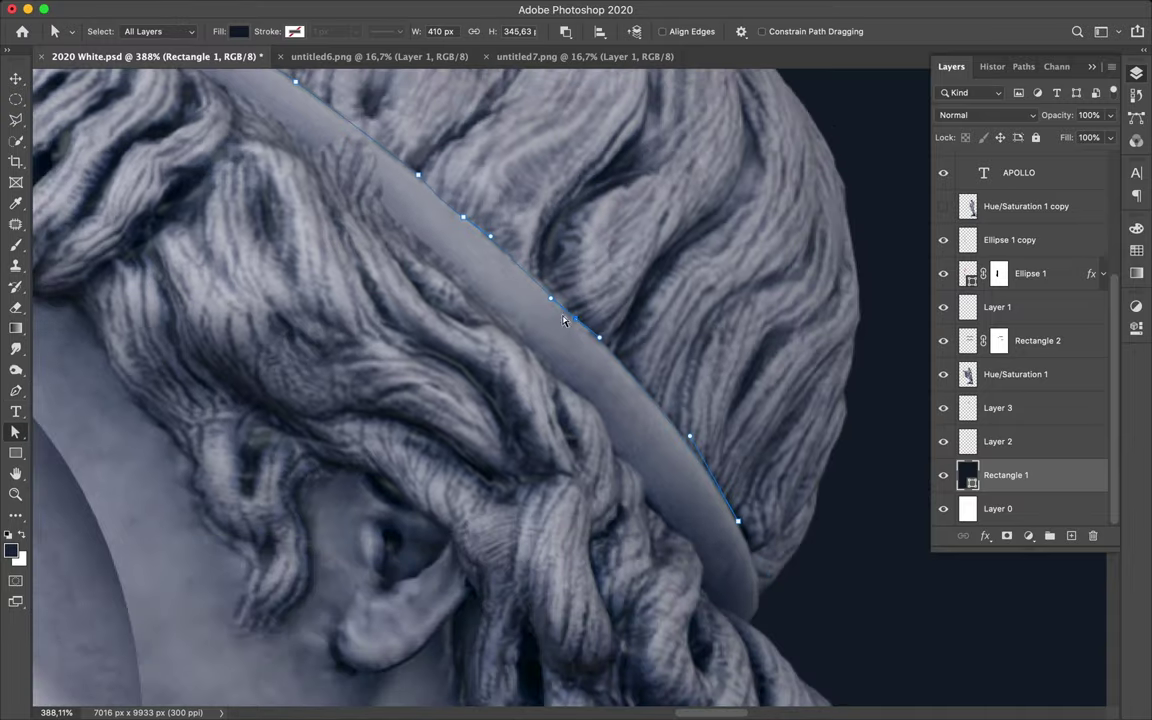
left_click(570, 315)
left_click(738, 522)
key("p")
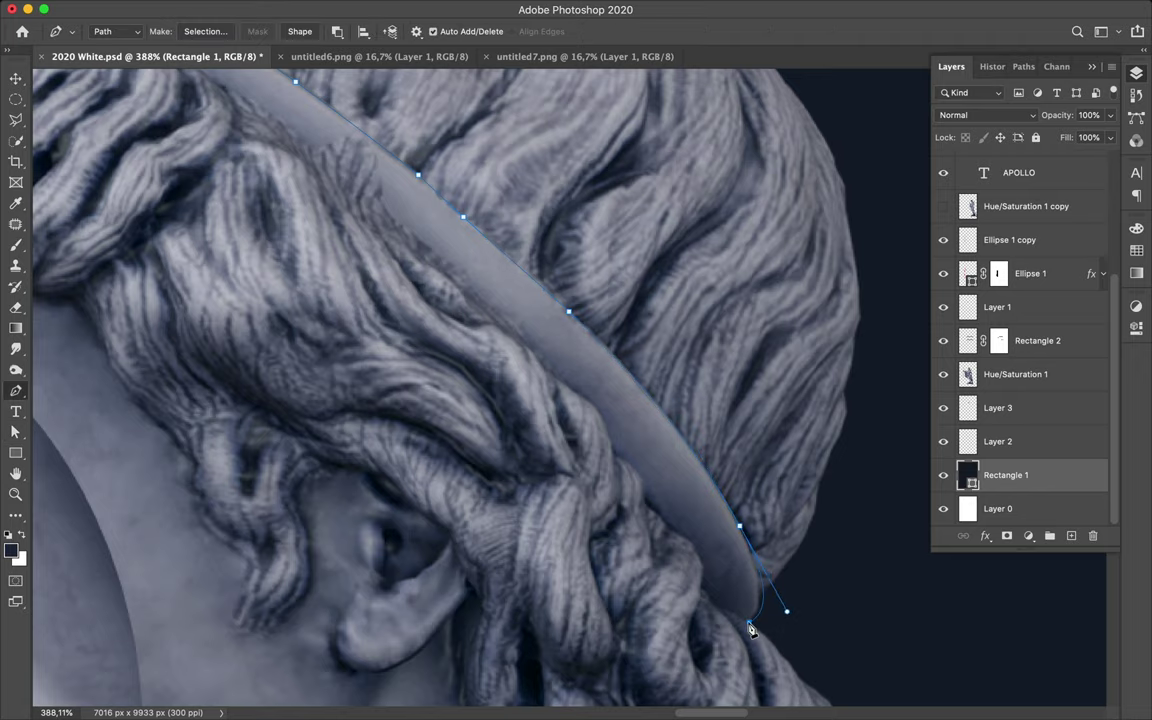
scroll(750, 628, "up", 3)
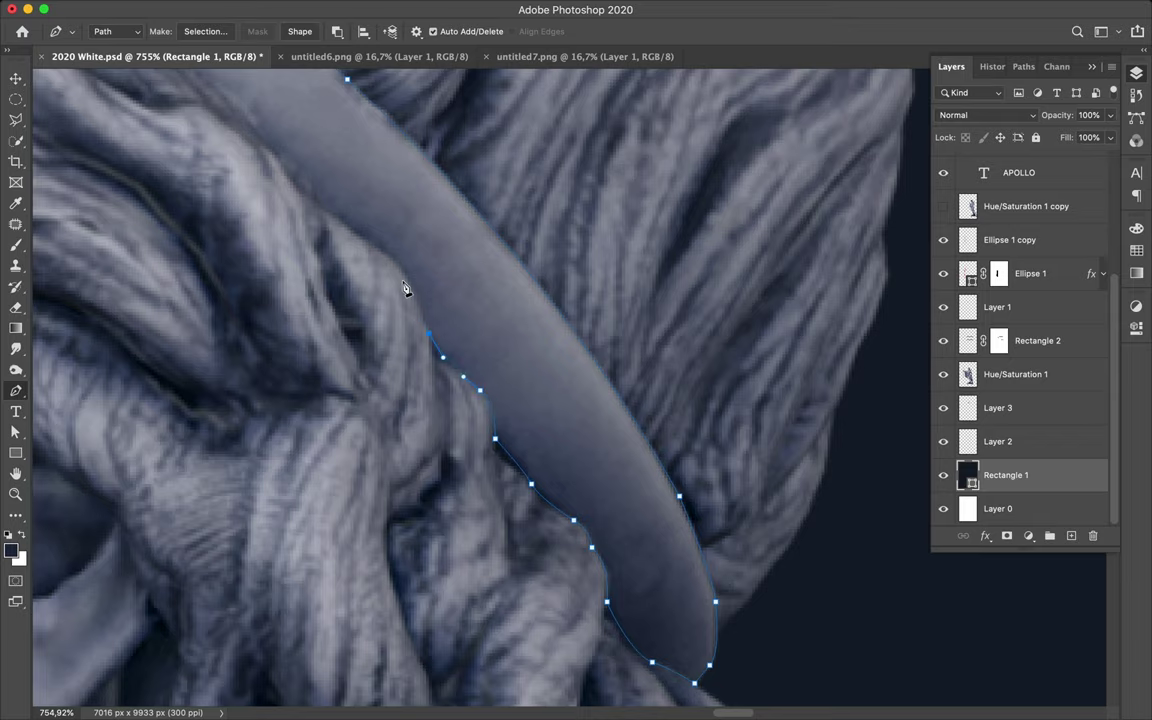
scroll(310, 205, "up", 5)
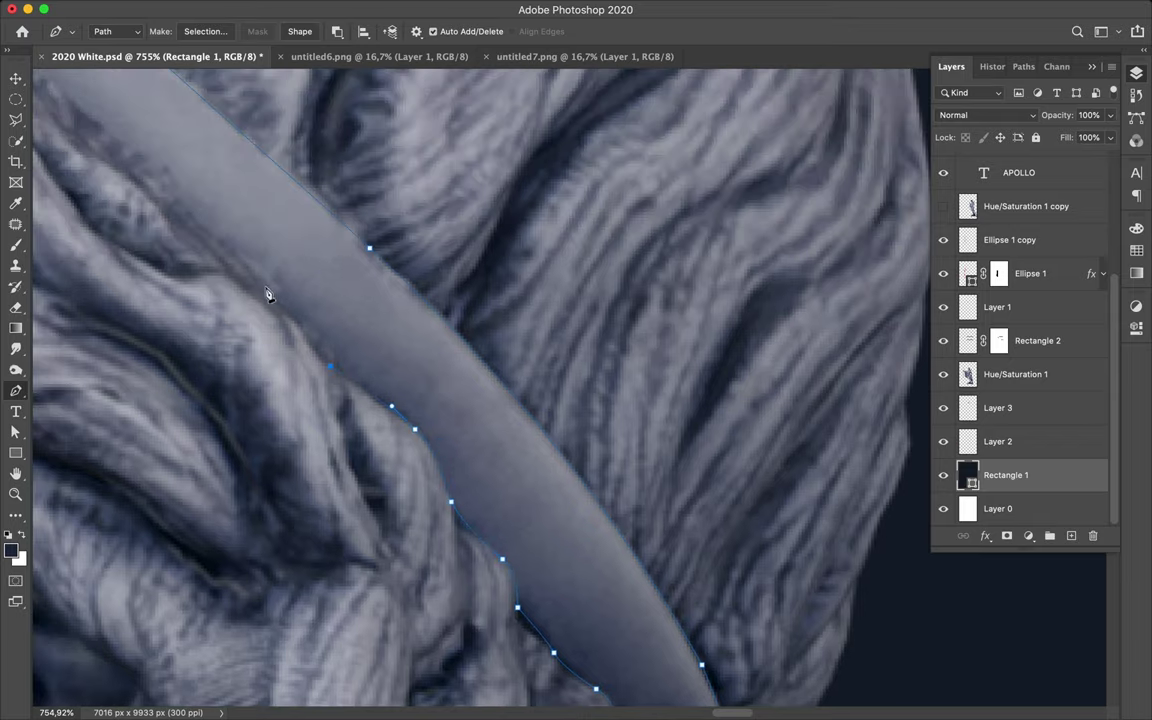
scroll(230, 257, "up", 3)
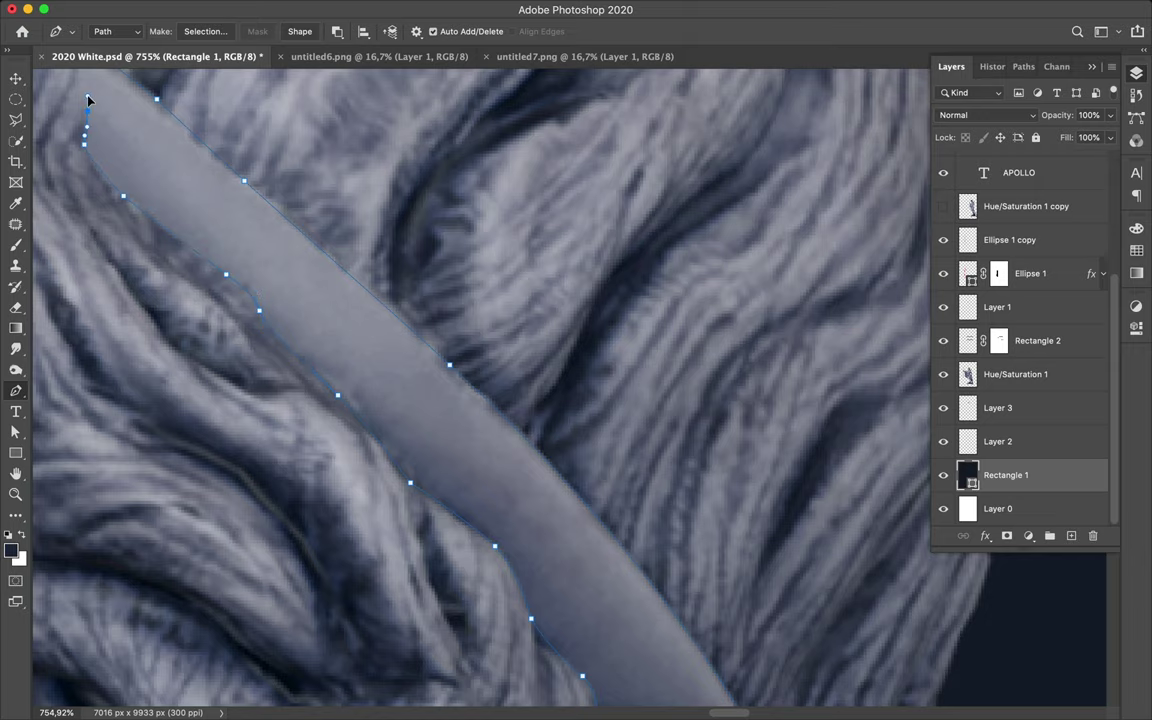
scroll(88, 99, "up", 5)
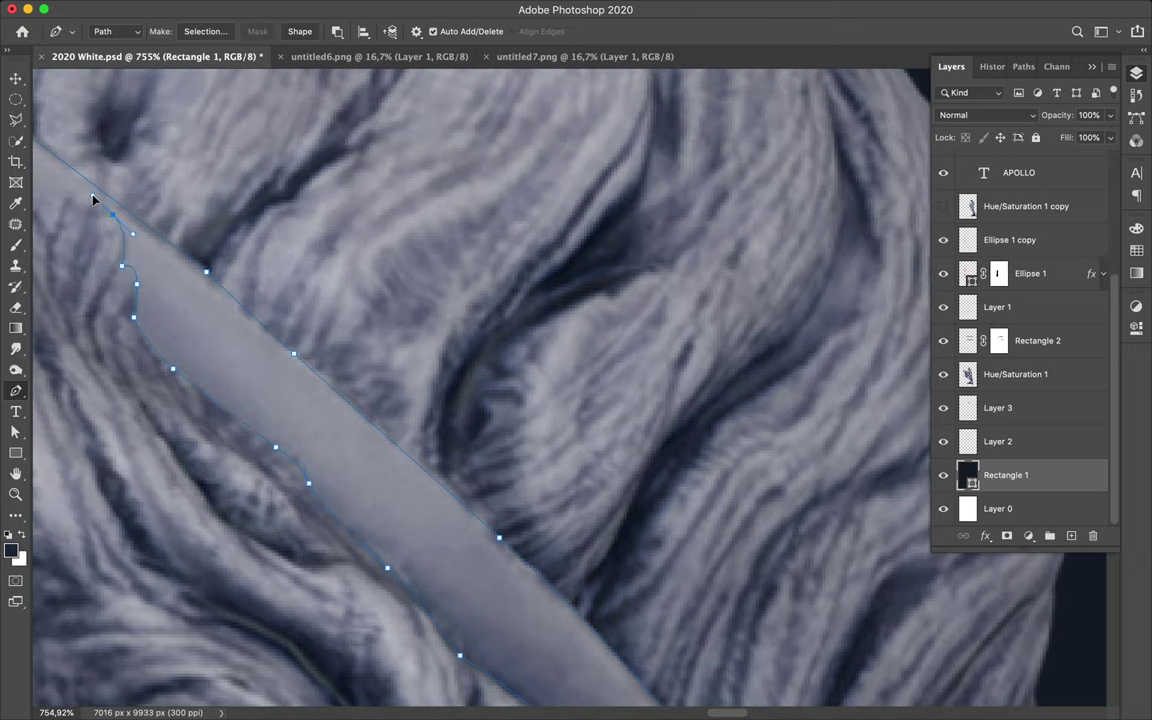
scroll(92, 200, "left", 5)
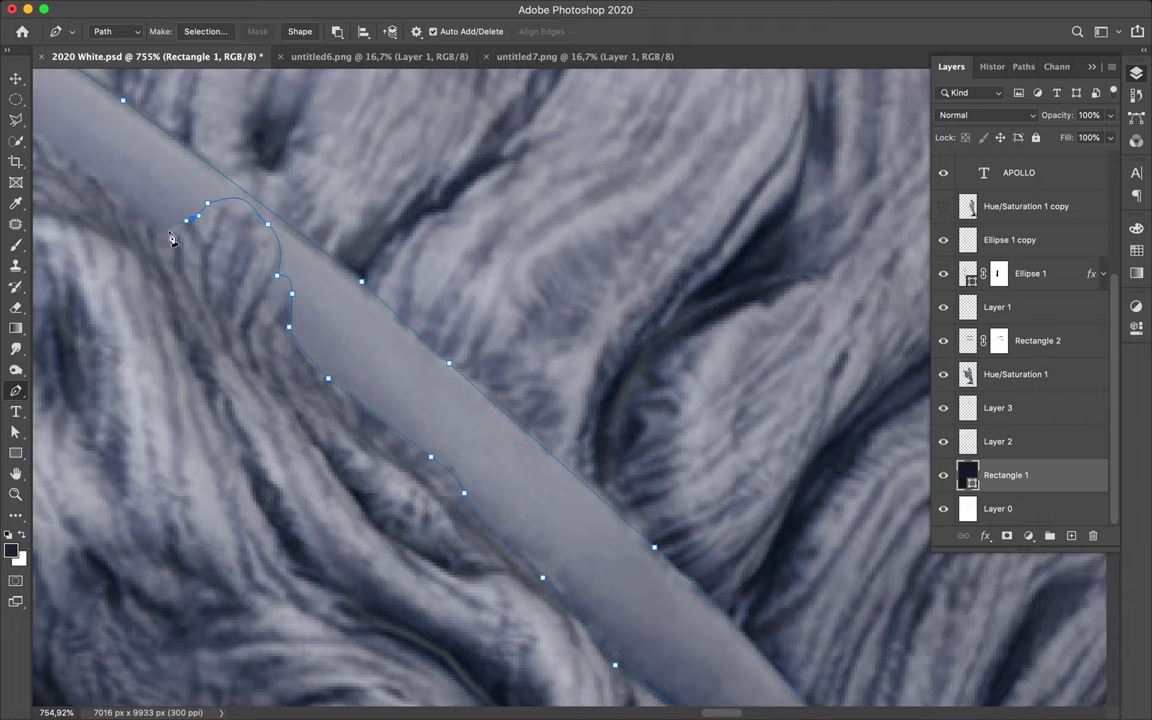
scroll(104, 187, "left", 4)
scroll(104, 187, "up", 3)
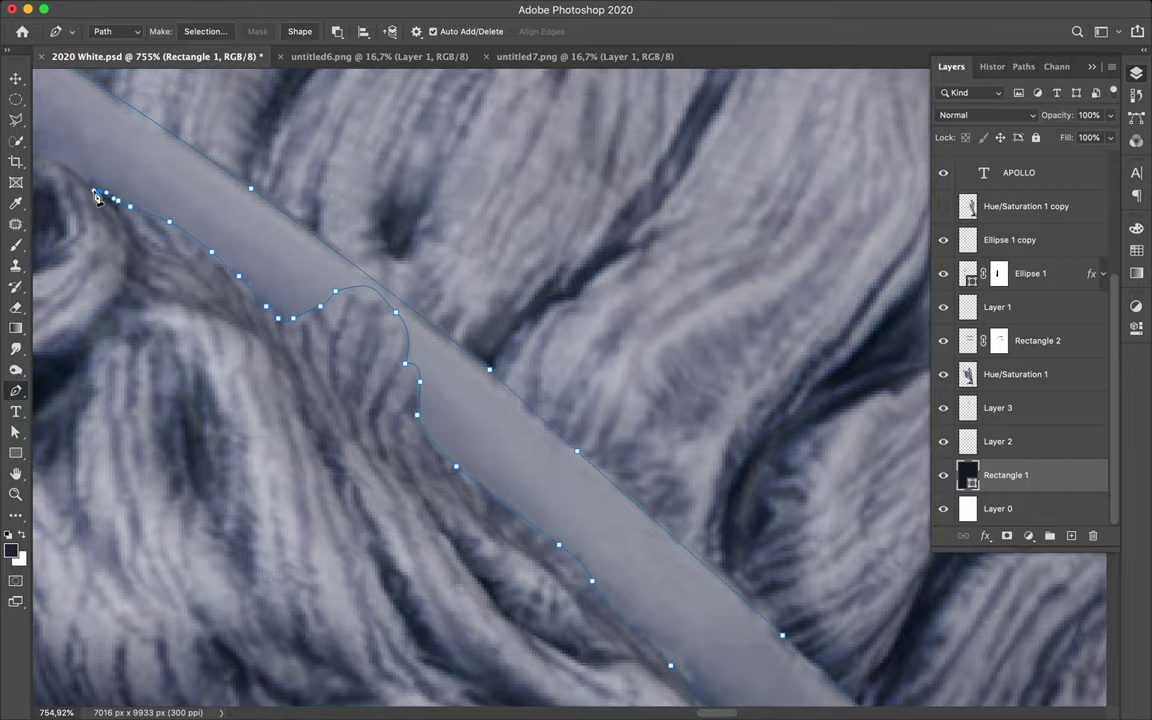
scroll(96, 194, "left", 3)
scroll(96, 194, "up", 2)
scroll(200, 203, "left", 5)
scroll(200, 203, "up", 1)
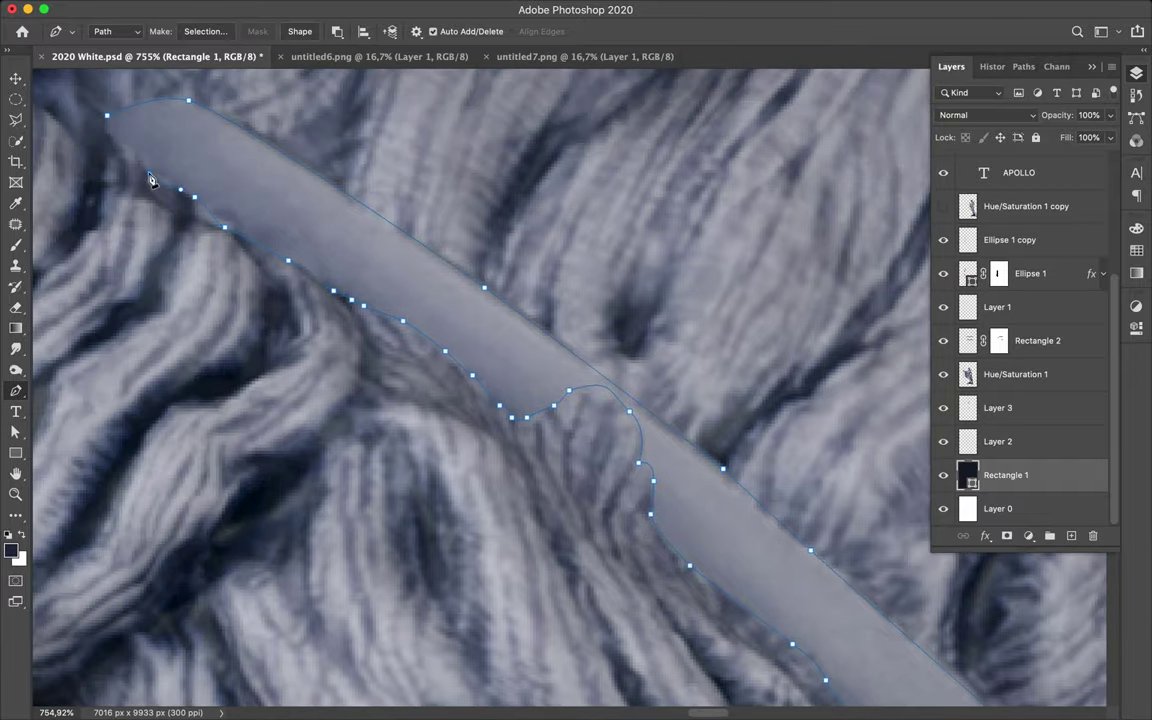
scroll(320, 255, "down", 5)
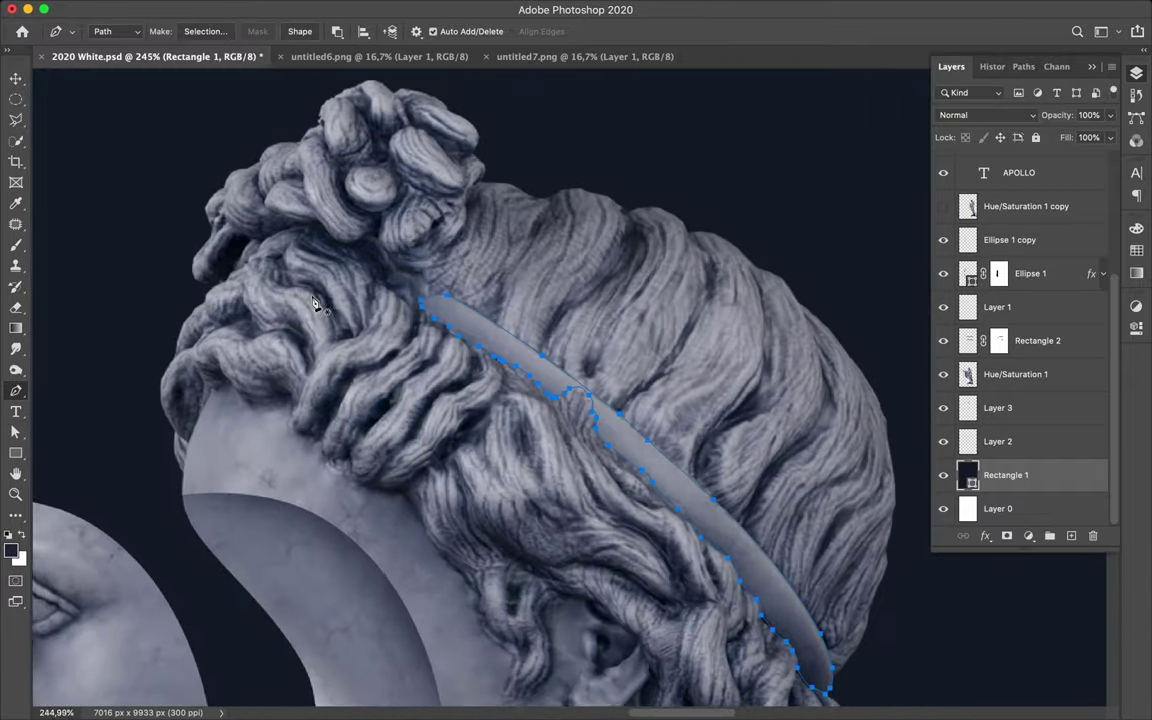
Turn the headband path into a selection and paint it magenta with a soft brush
left_click(199, 31)
key("Return")
key("b")
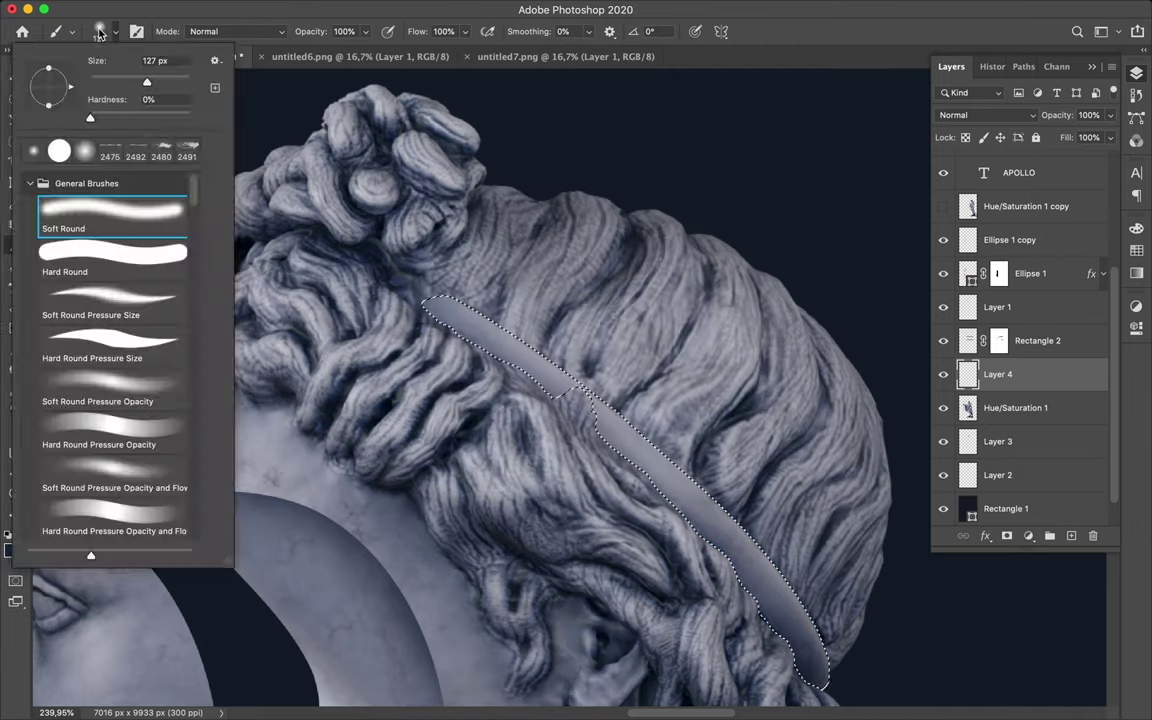
key("i")
left_click(12, 549)
left_click(947, 248)
key("Return")
key("b")
mouse_move(430, 305)
left_mouse_down()
mouse_move(780, 560)
mouse_move(868, 640)
left_mouse_up()
Deselect, fit the whole poster in view and save it
scroll(866, 645, "down", 3)
key("ctrl+d")
key("ctrl+0")
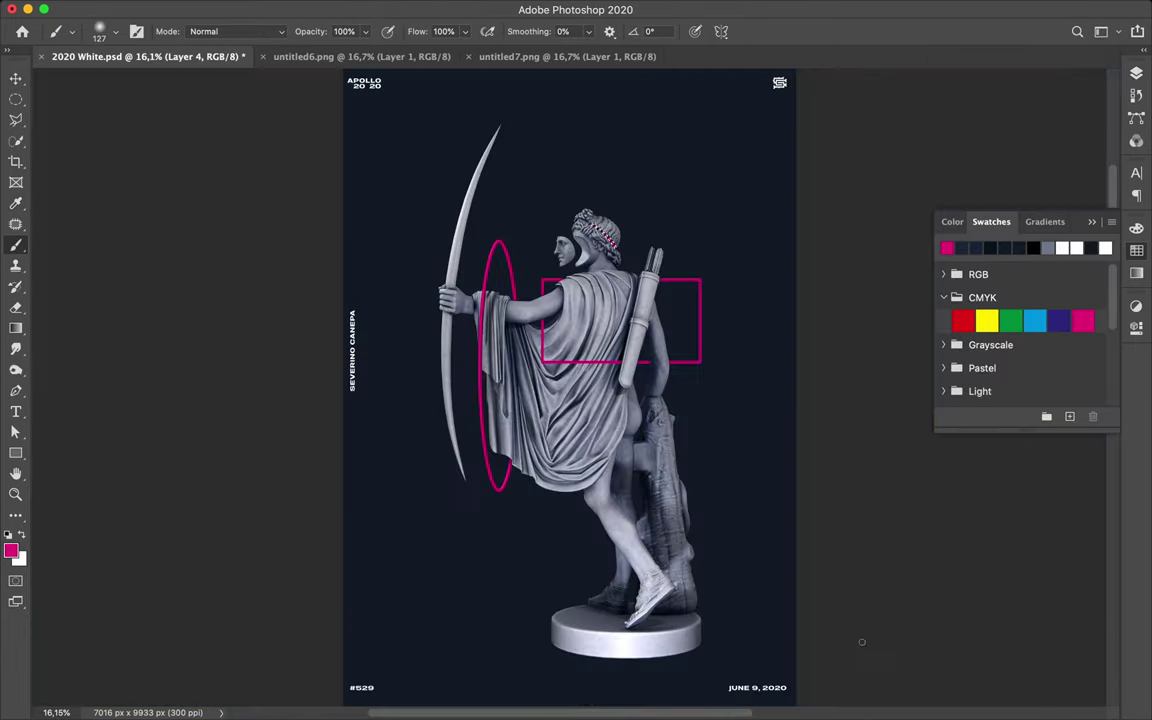
key("v")
key("ctrl+s")
scroll(637, 448, "up", 1)
scroll(637, 448, "up", 3)
scroll(568, 394, "down", 5)
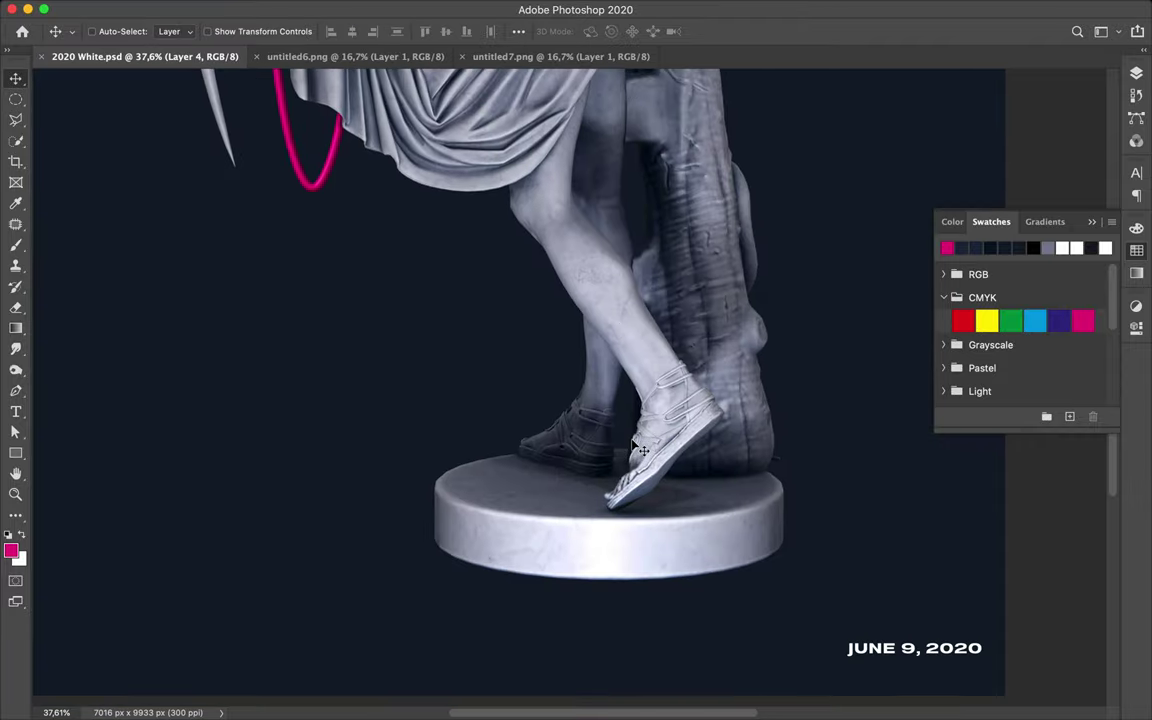
Draw a magenta ellipse under the statue's base, with Ellipse 2 below Hue/Saturation 1
left_click(15, 452)
left_click(60, 481)
left_click_drag(435, 450, 781, 522)
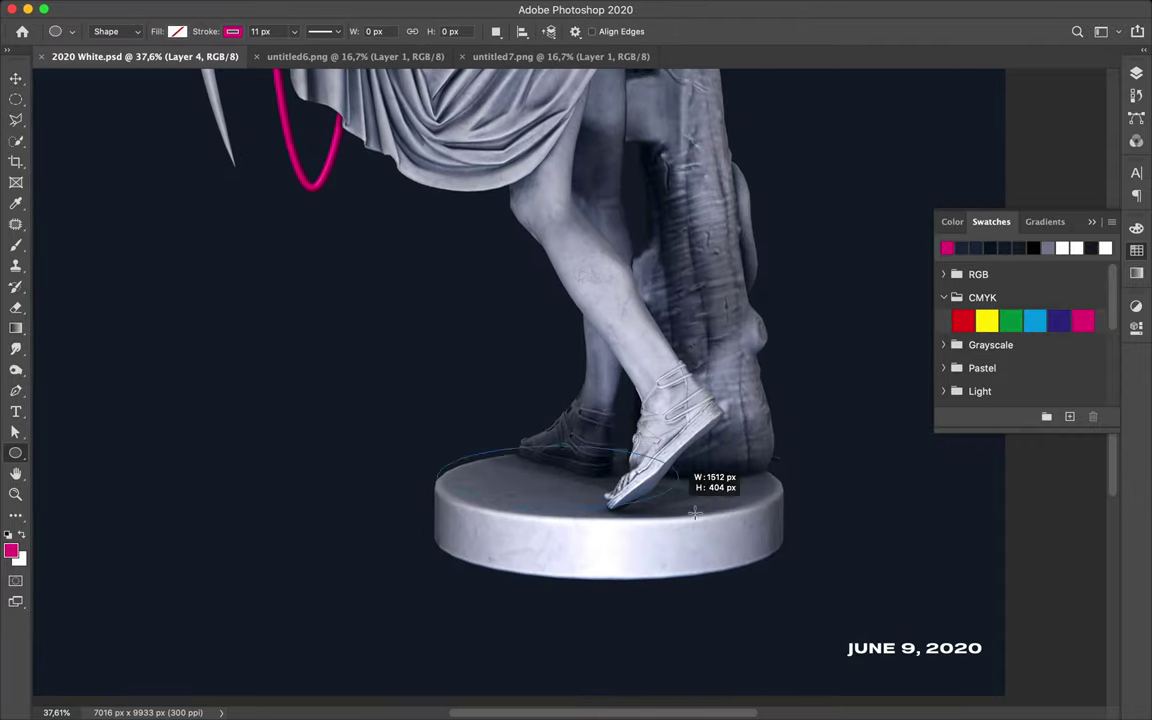
left_click(177, 31)
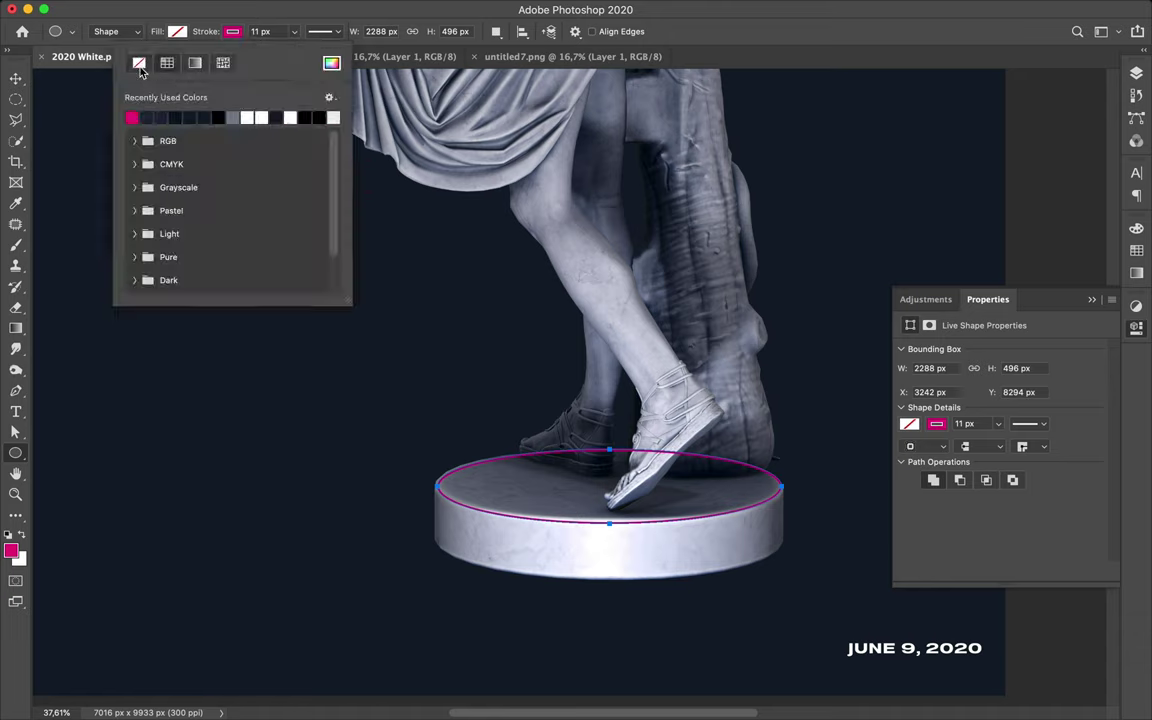
left_click(134, 115)
key("v")
left_click_drag(663, 501, 663, 585)
left_click(1136, 73)
left_click_drag(1000, 307, 1000, 380)
left_click_drag(707, 600, 707, 586)
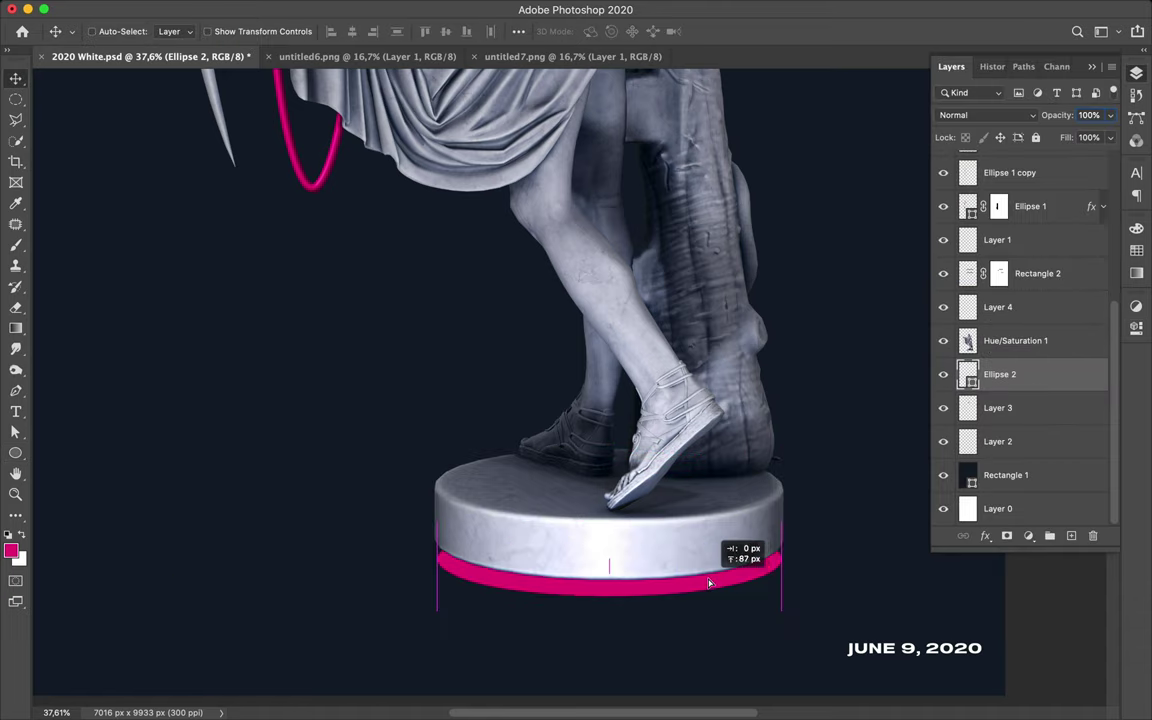
Add magenta circles by the lower cloak and behind the statue's head
scroll(708, 585, "down", 3)
scroll(380, 318, "up", 3)
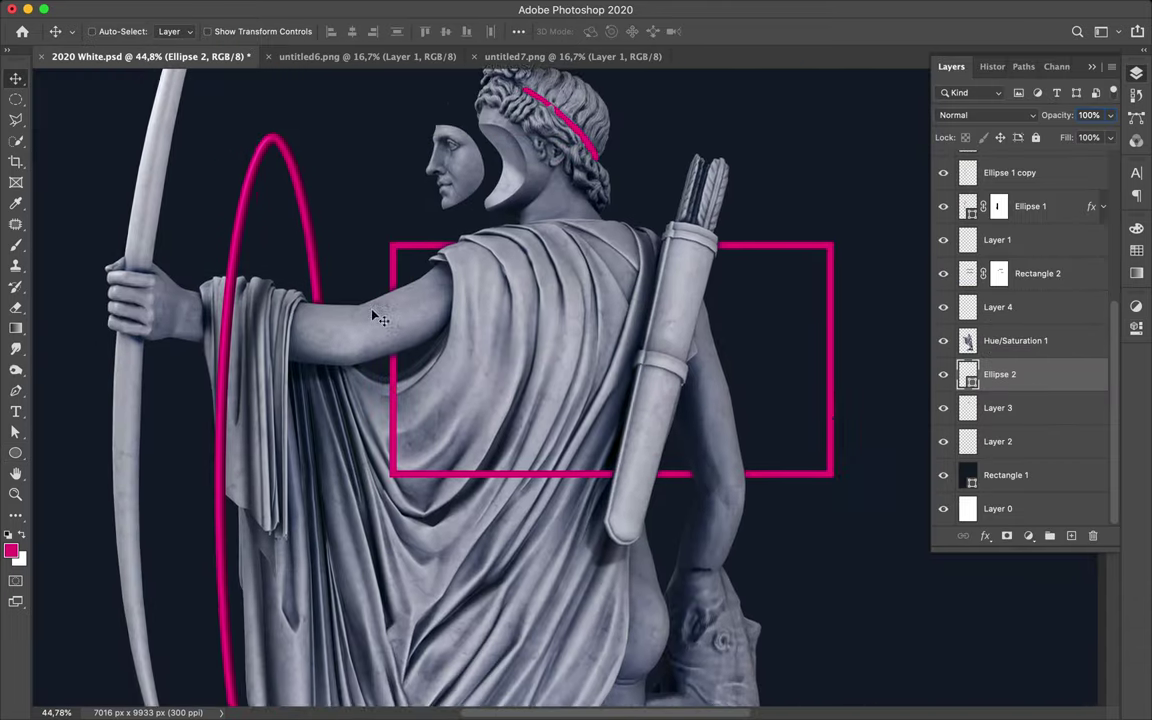
scroll(578, 172, "up", 1)
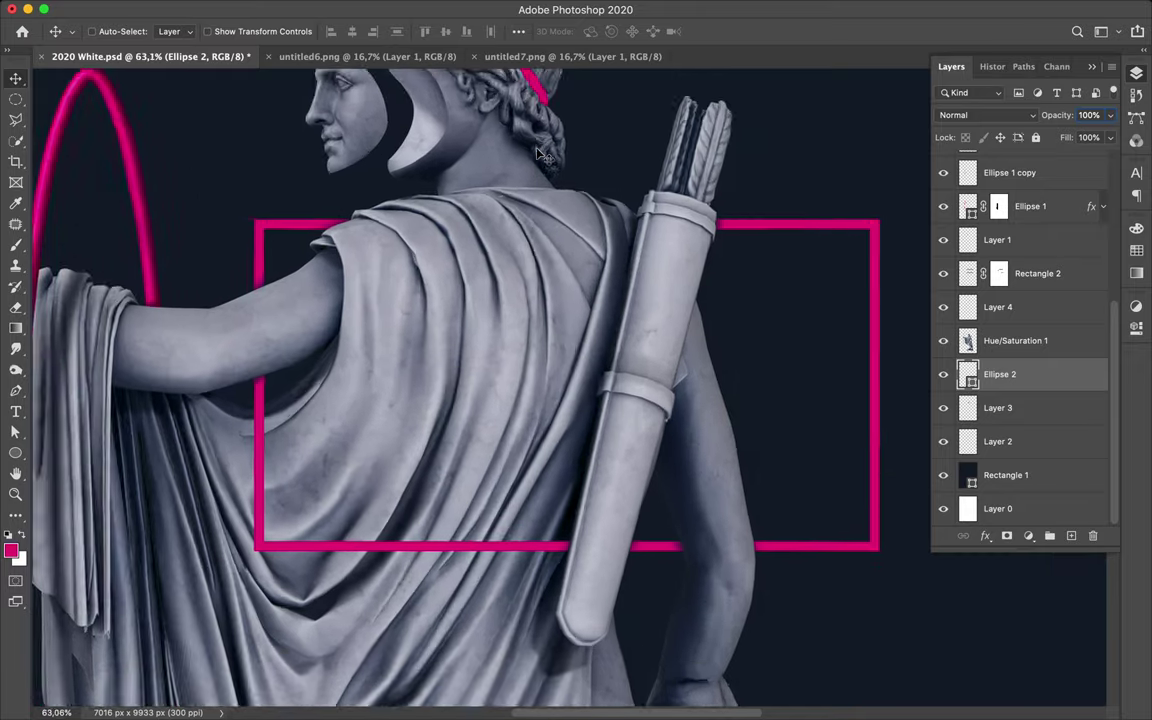
scroll(540, 153, "down", 3)
scroll(540, 153, "down", 5)
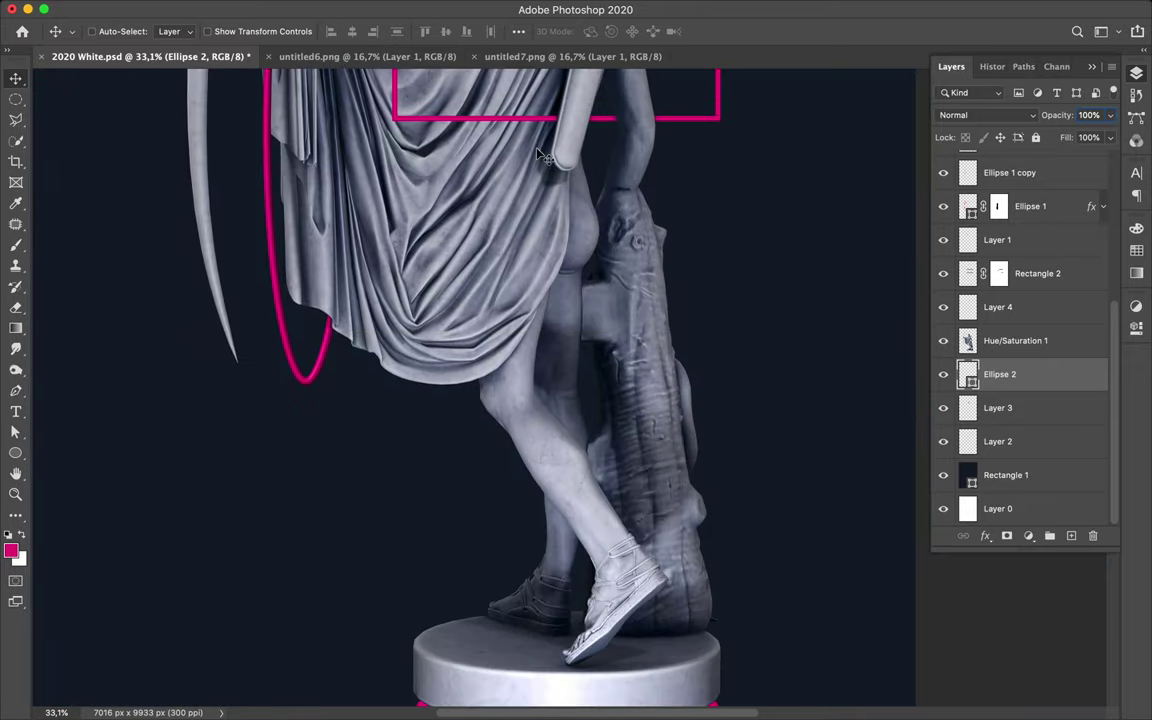
key("u")
left_click_drag(440, 260, 632, 453)
scroll(632, 453, "up", 5)
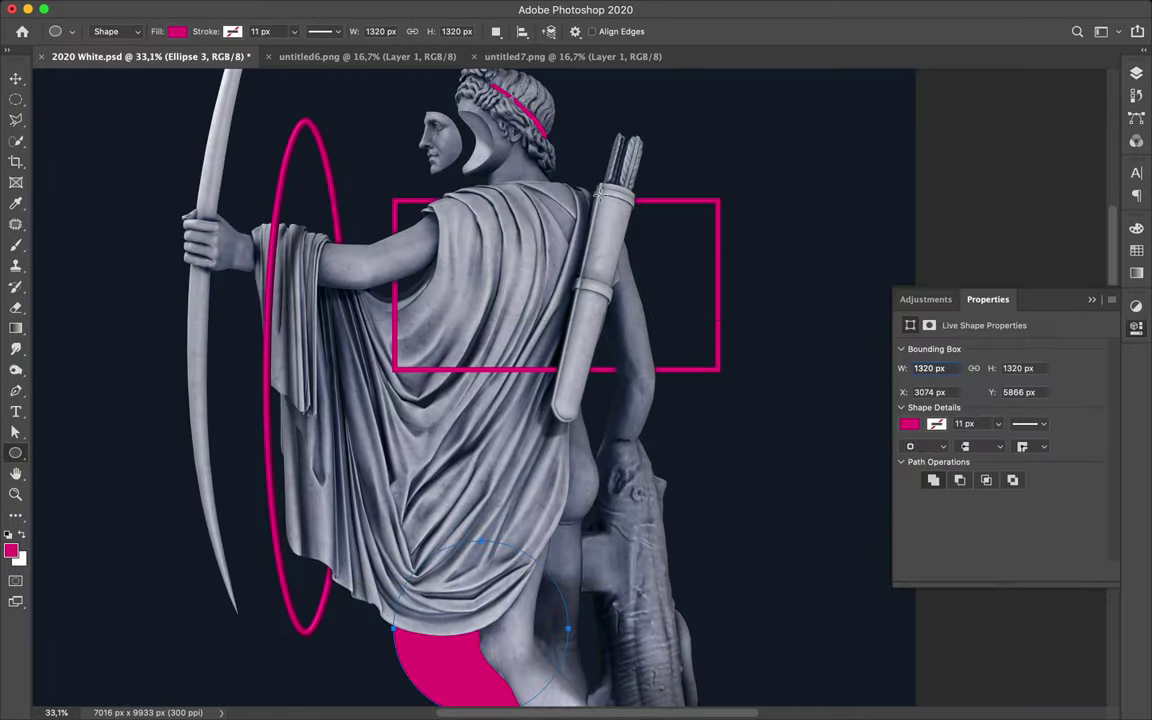
left_click_drag(548, 222, 595, 272)
Set the headband layer's blend mode to Color Dodge
key("v")
left_click(1137, 74)
left_click(985, 115)
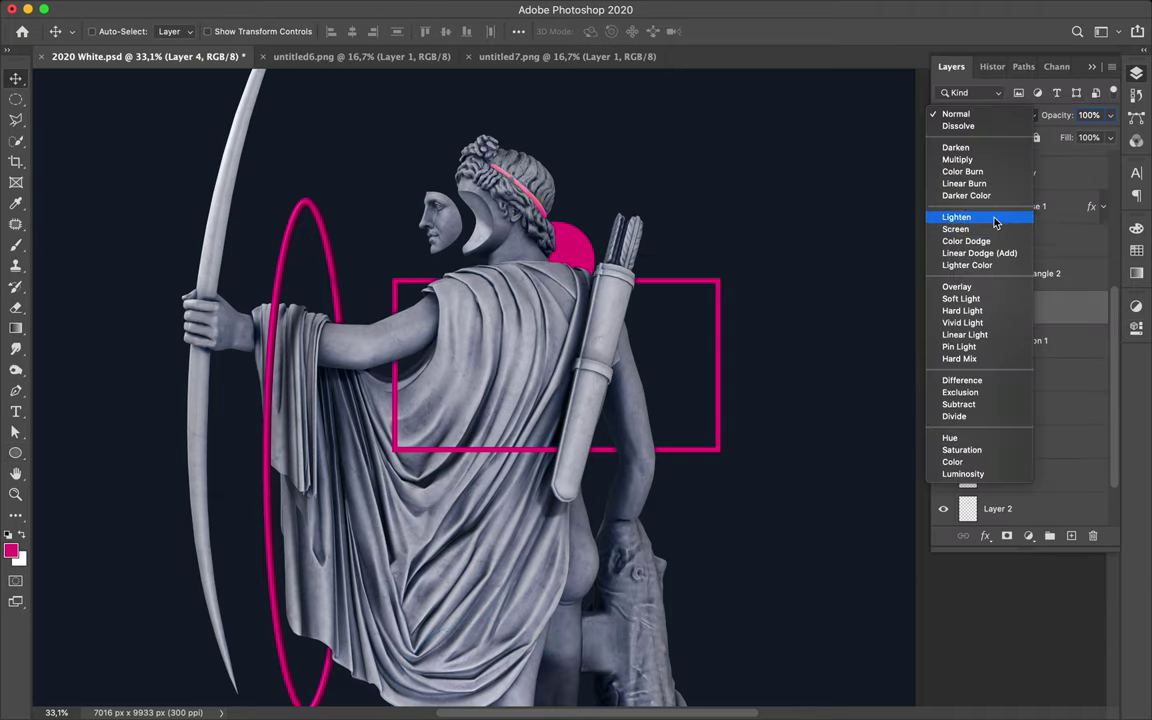
left_click(985, 237)
scroll(625, 289, "down", 3)
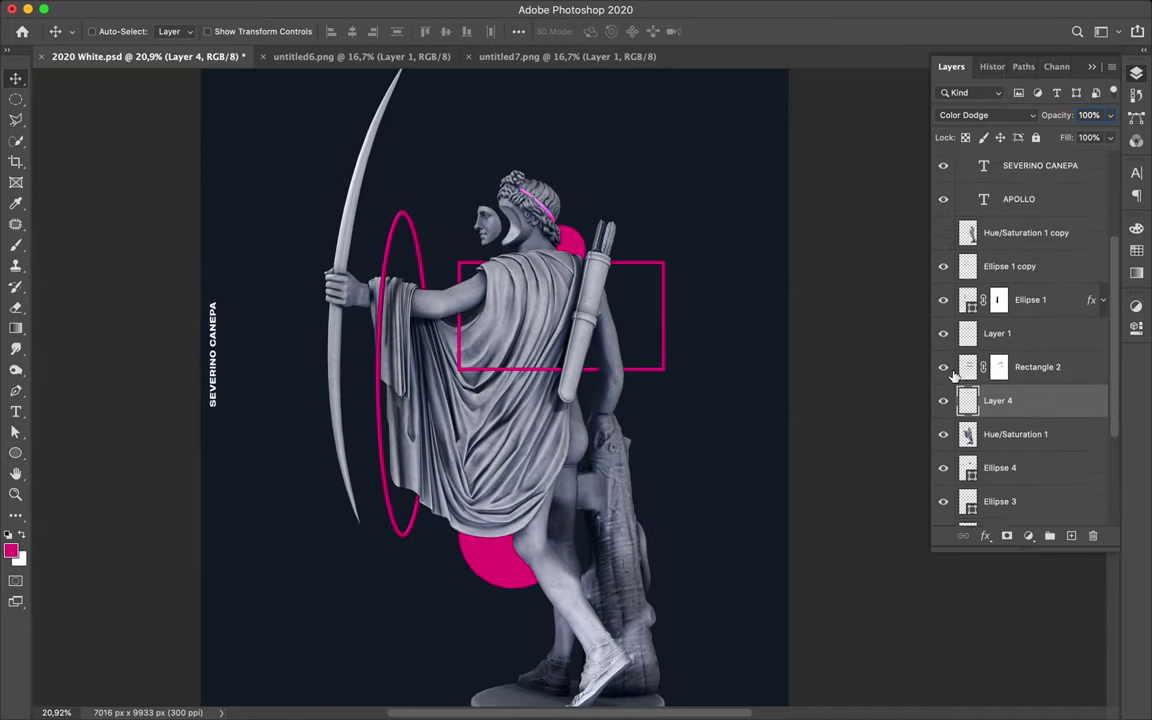
scroll(640, 237, "up", 5)
left_click(687, 197, "ctrl")
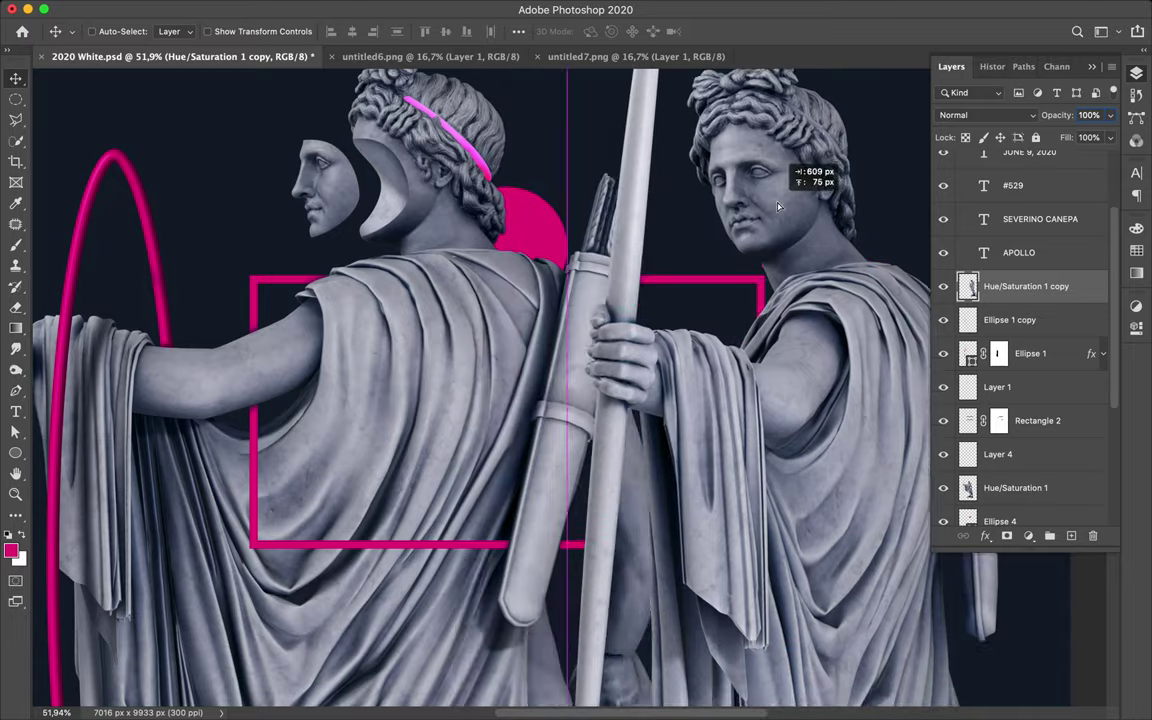
Trace the second statue's face, copy it to Layer 5 and move it left
scroll(698, 297, "up", 3)
key("p")
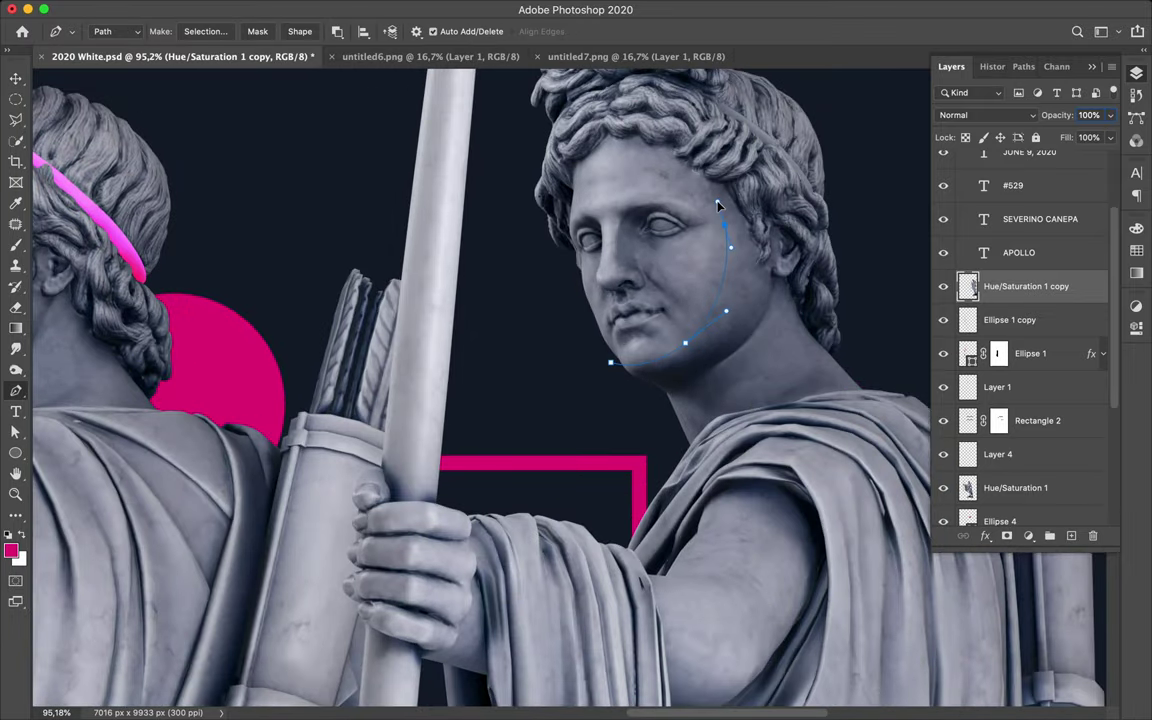
scroll(572, 189, "up", 2)
right_click(666, 376)
key("Return")
key("ctrl+j")
key("v")
left_click_drag(667, 265, 582, 280)
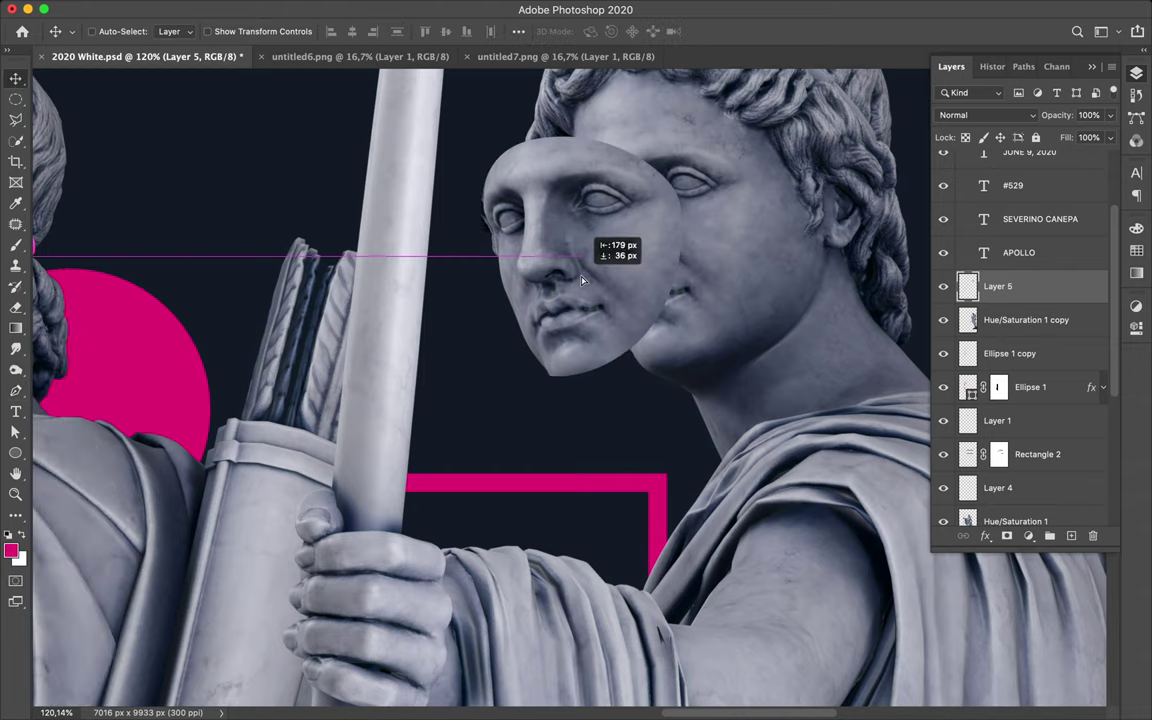
Clean the face's edges with a Hard Round eraser and place it beside the first statue's head
scroll(545, 220, "up", 3)
key("b")
left_click(115, 31)
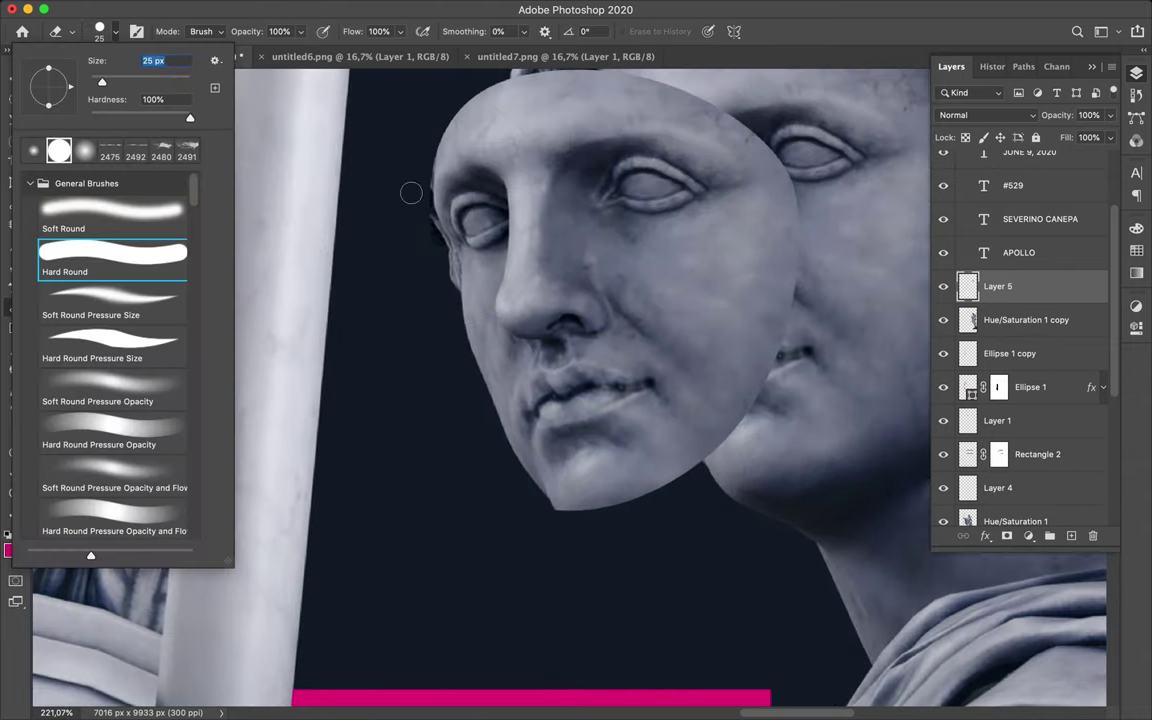
scroll(411, 193, "up", 2)
key("Return")
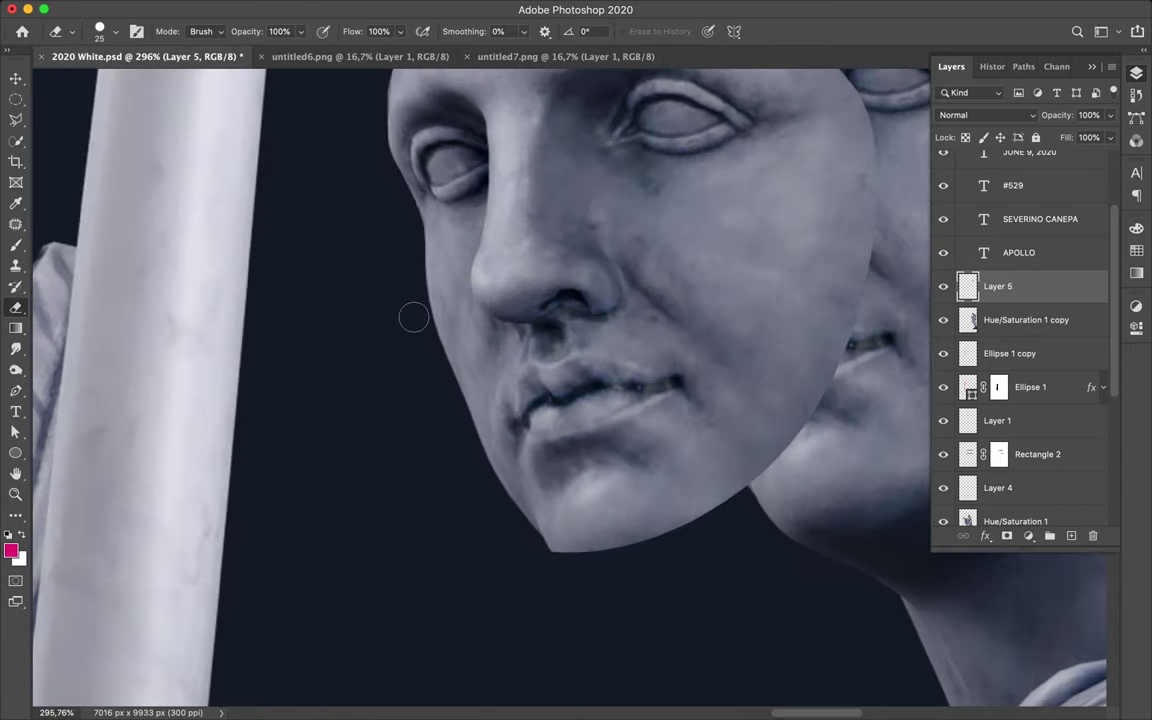
scroll(413, 317, "down", 3)
scroll(551, 478, "up", 1)
key("v")
scroll(542, 478, "down", 2)
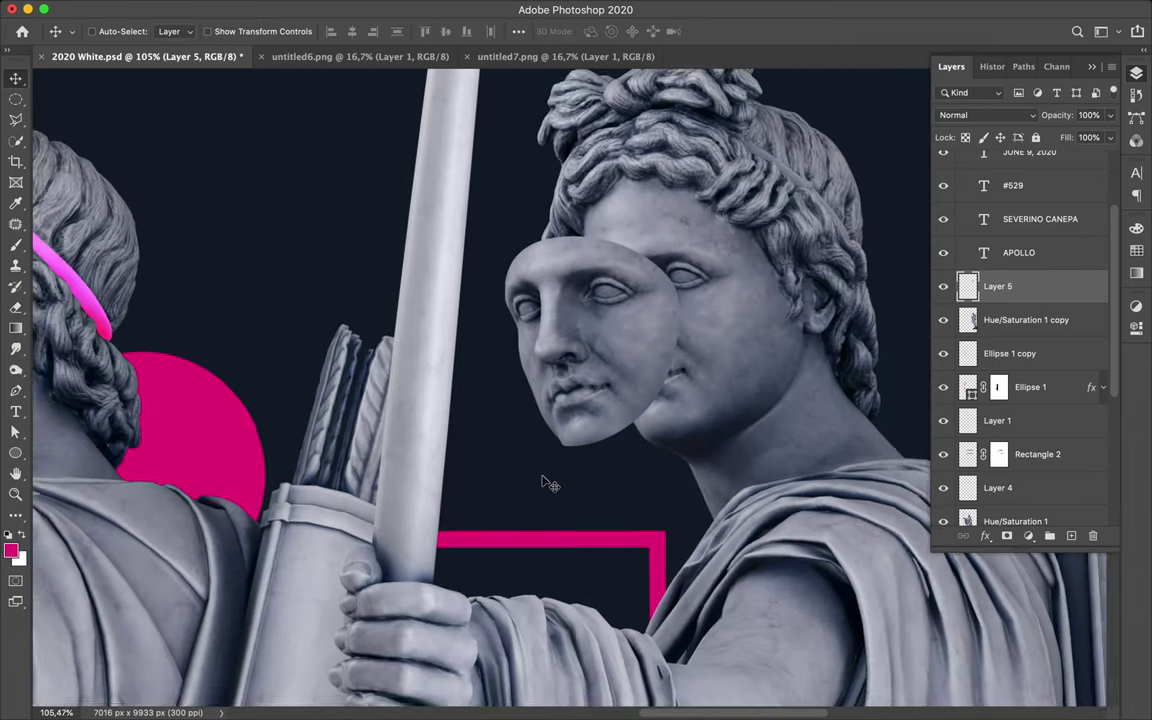
scroll(545, 481, "down", 2)
scroll(600, 400, "down", 2)
scroll(670, 360, "down", 1)
left_click_drag(687, 367, 445, 362)
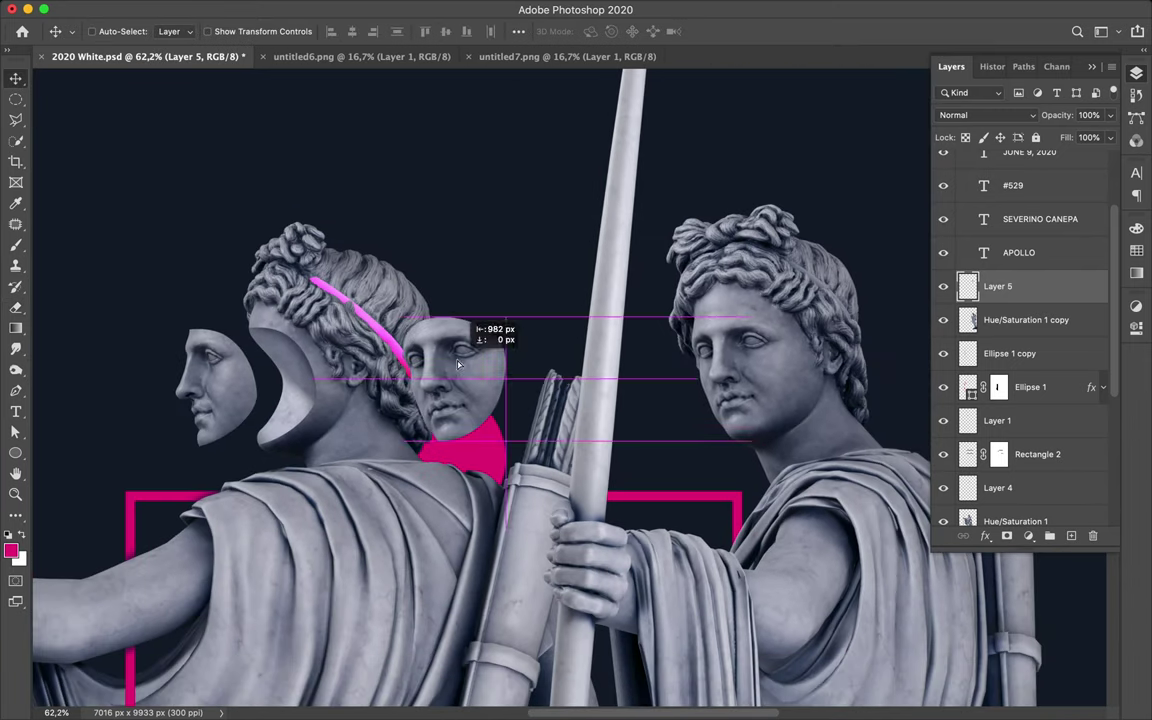
left_click(245, 8)
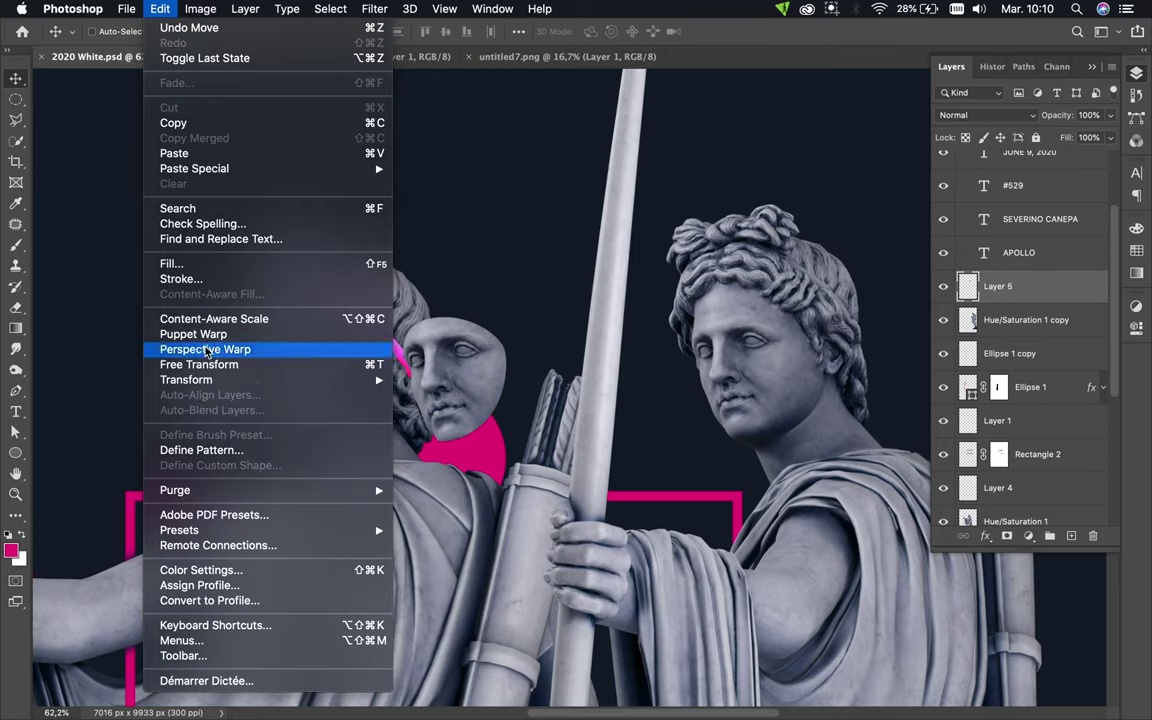
mouse_move(186, 380)
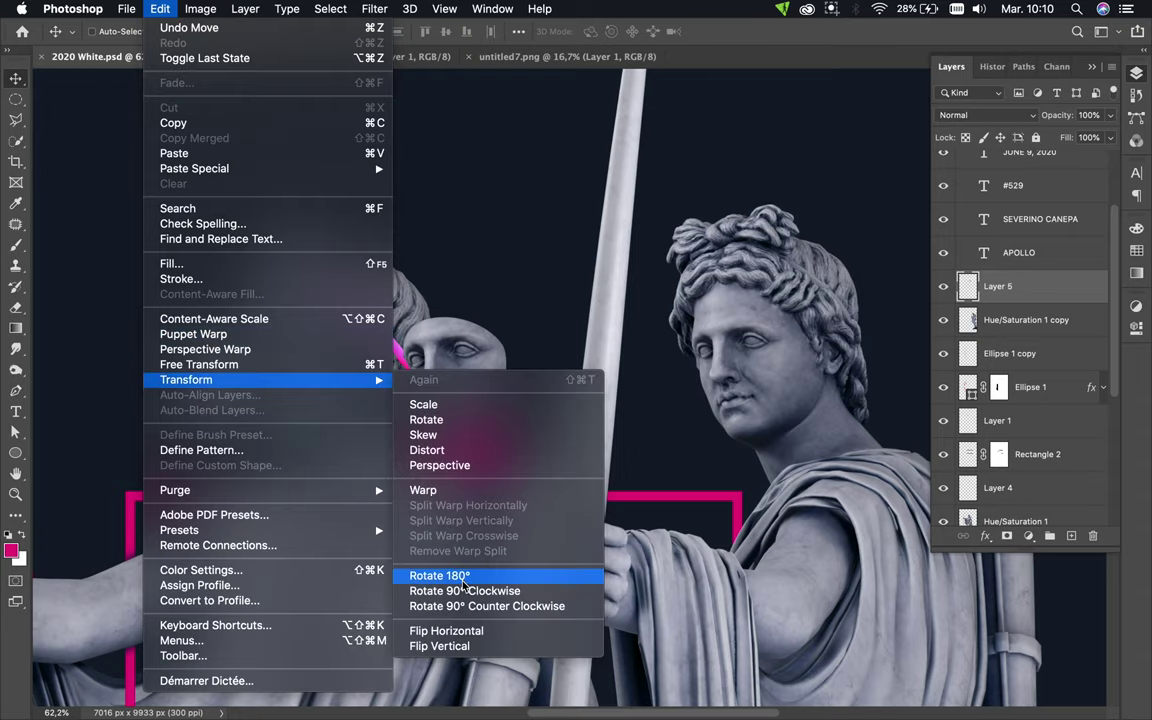
Rotate the face copy 180° and shift it slightly right and down
left_click(463, 576)
left_click_drag(462, 362, 489, 378)
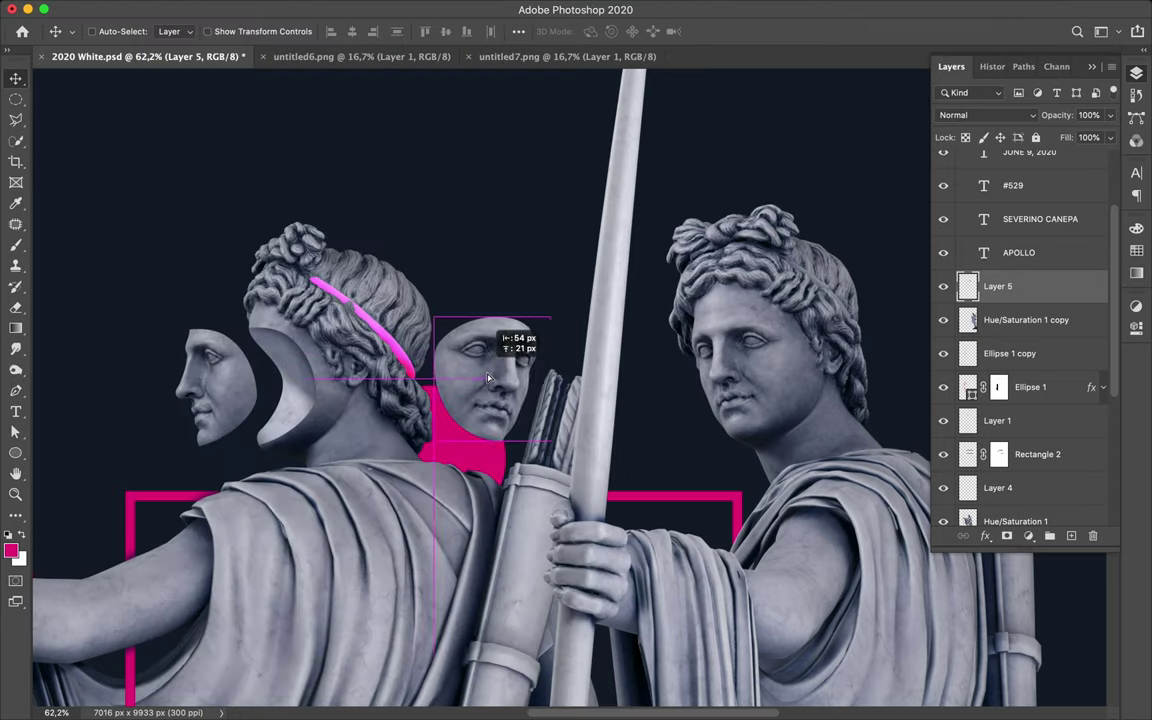
scroll(470, 330, "up", 3)
scroll(456, 312, "up", 3)
scroll(455, 311, "up", 2)
Draw a 21 × 22 px magenta ring with 5 px stroke on the left eye, and copy it to the right eye
key("u")
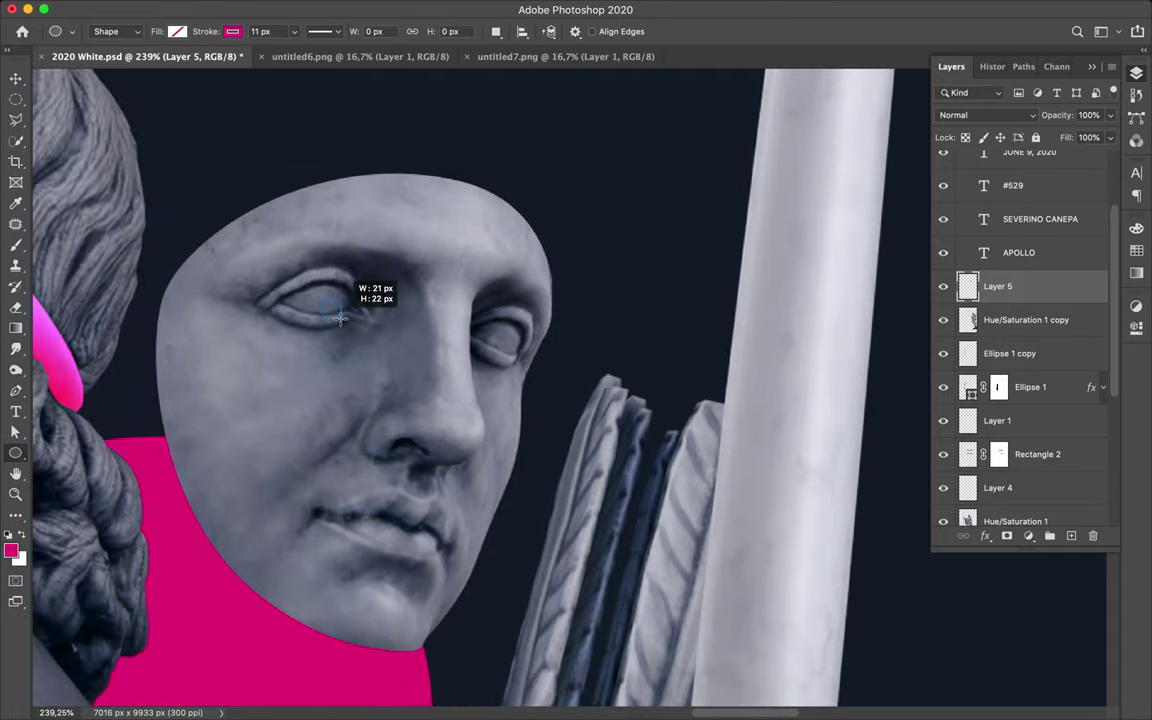
left_click_drag(340, 318, 340, 318)
key("a")
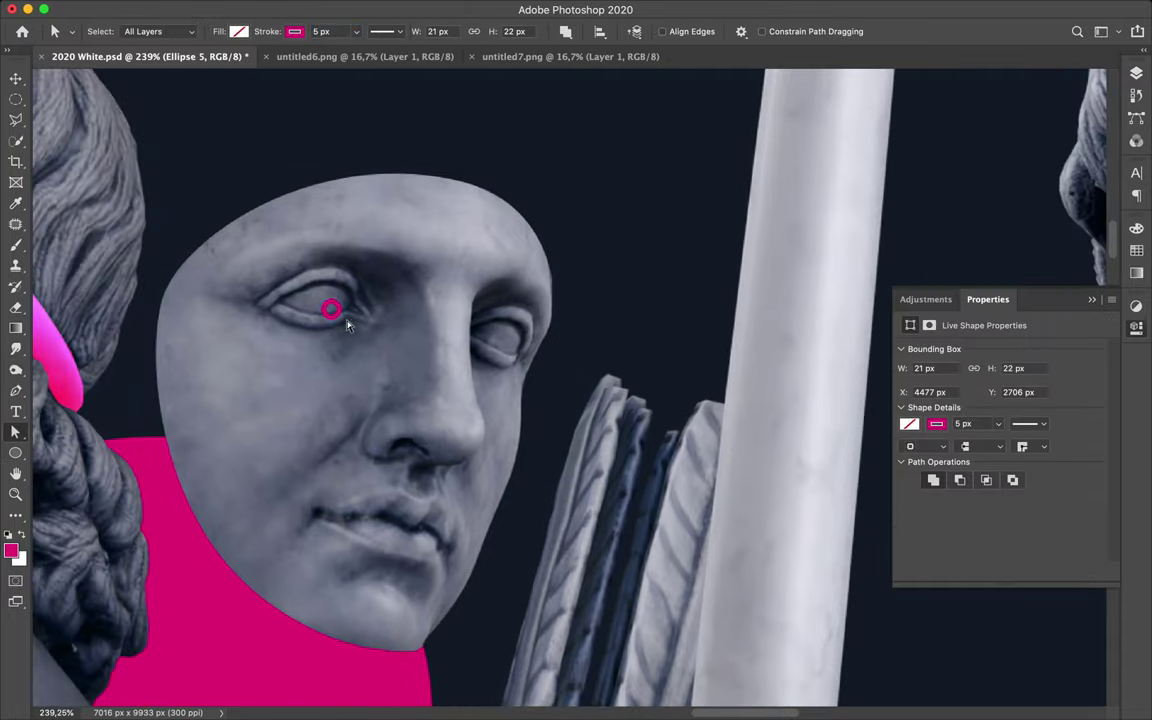
left_click(336, 311)
key("v")
left_click_drag(340, 315, 340, 304)
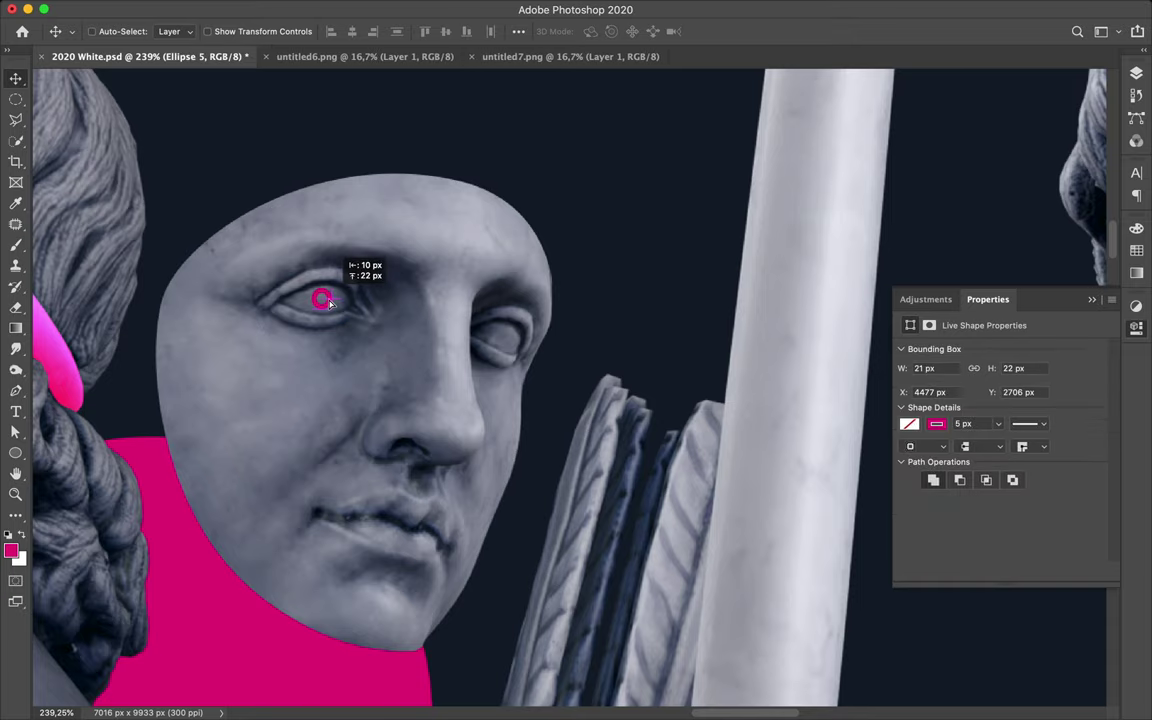
left_click_drag(406, 342, 578, 410)
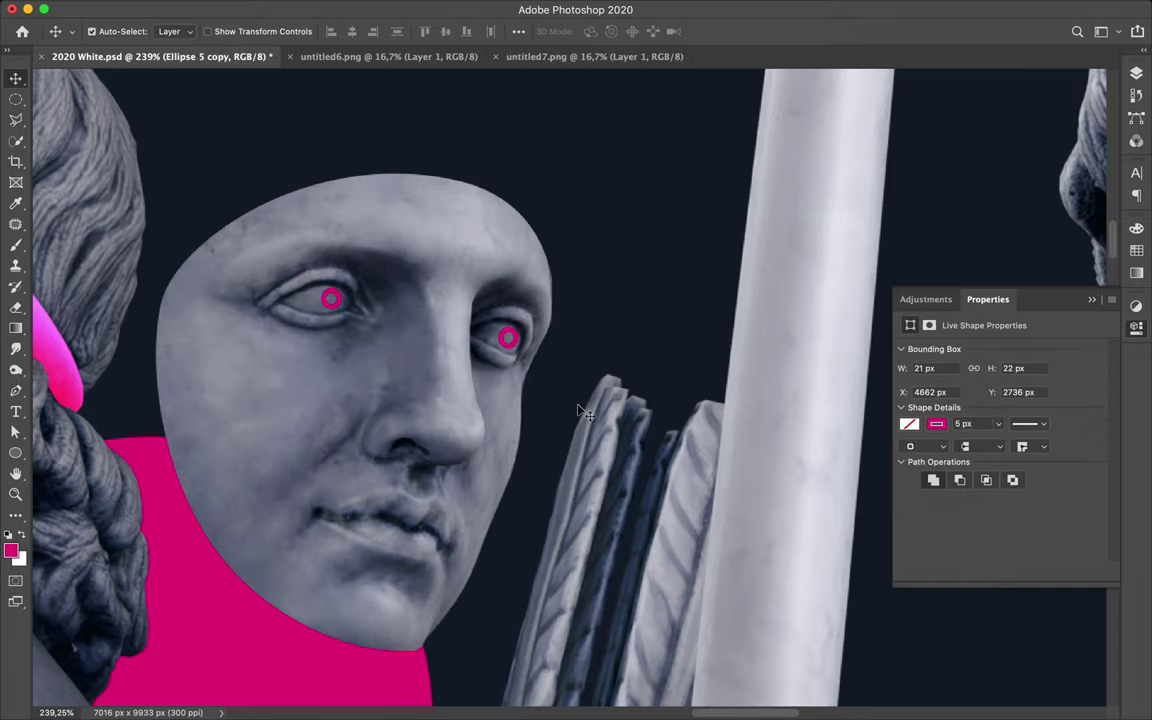
scroll(578, 410, "down", 10)
scroll(635, 246, "up", 3)
scroll(707, 281, "up", 2)
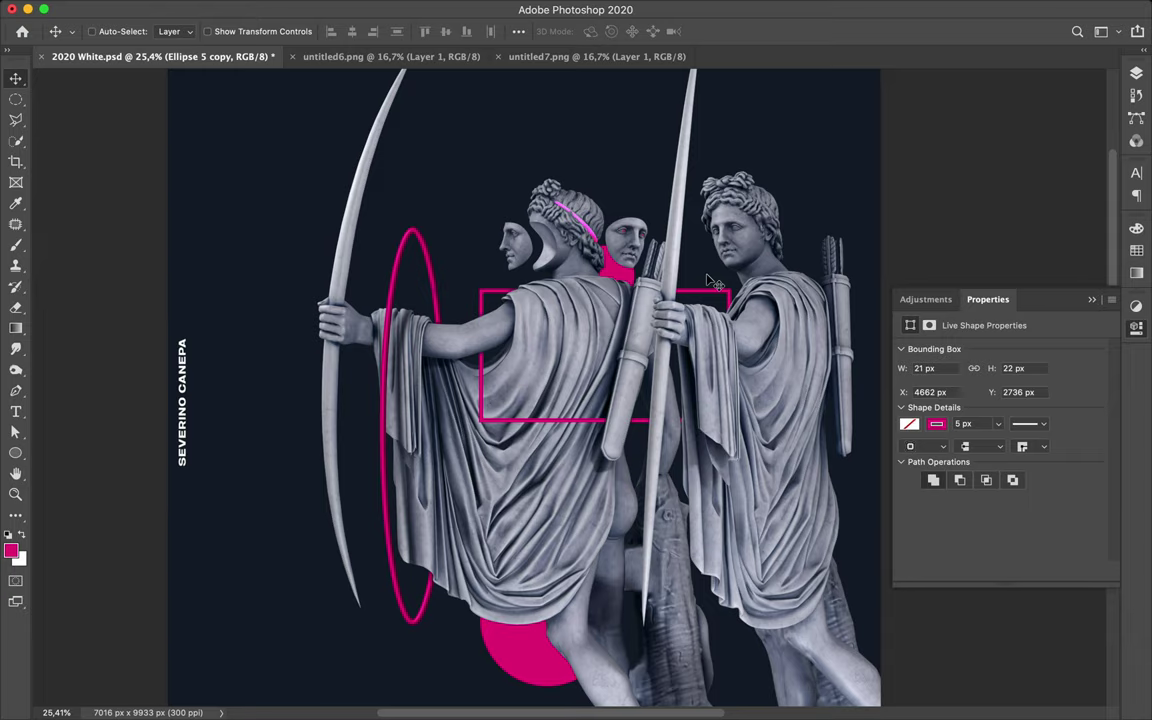
Trace the right-hand statue's arm and bow, copy them to Layer 6, and shift it left
scroll(707, 281, "right", 3)
left_click(631, 329, "super")
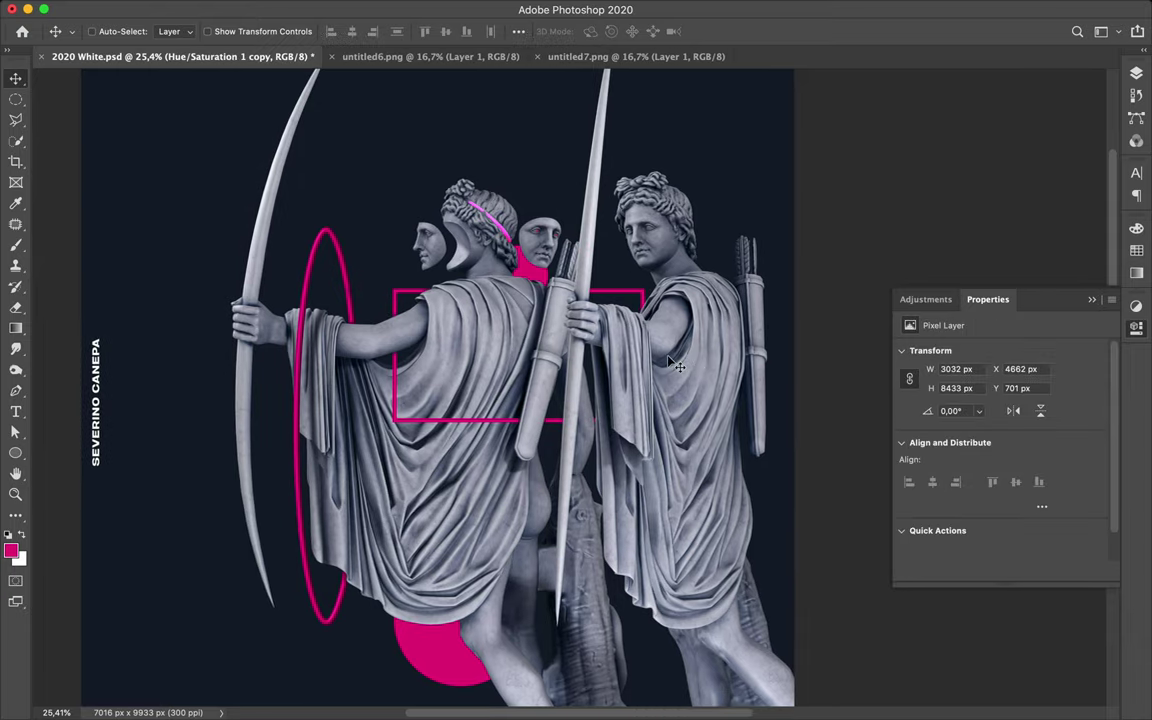
key("p")
left_click_drag(653, 463, 651, 490)
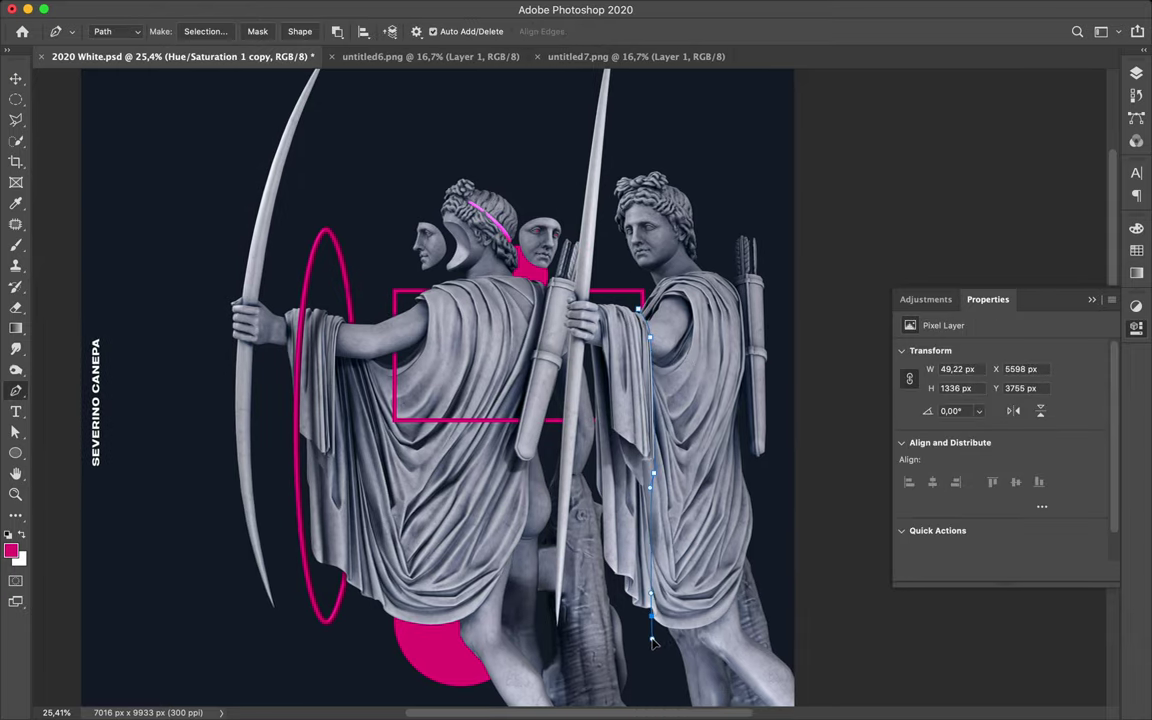
scroll(630, 500, "up", 3)
left_click_drag(586, 157, 652, 157)
left_click(205, 31)
left_click(663, 285)
key("ctrl+j")
key("v")
left_click_drag(549, 426, 333, 426)
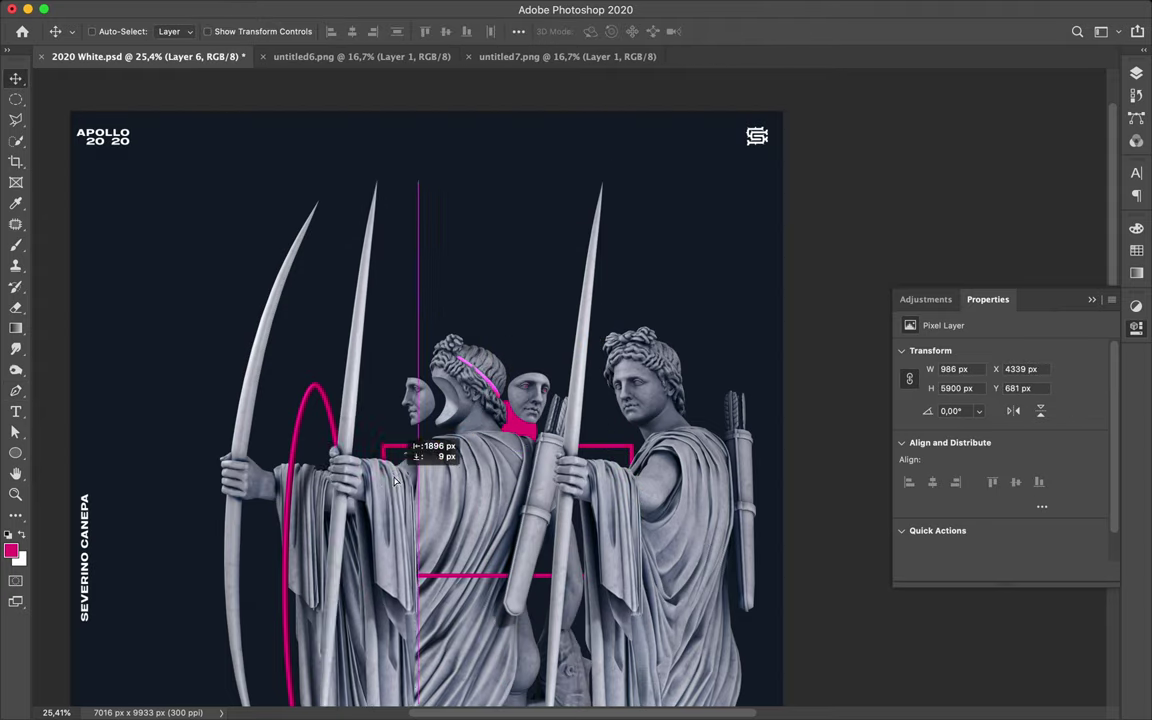
Place the copied bow inside the magenta hoop, with Layer 6 below Rectangle 2
scroll(422, 474, "down", 1)
left_click_drag(422, 474, 392, 490)
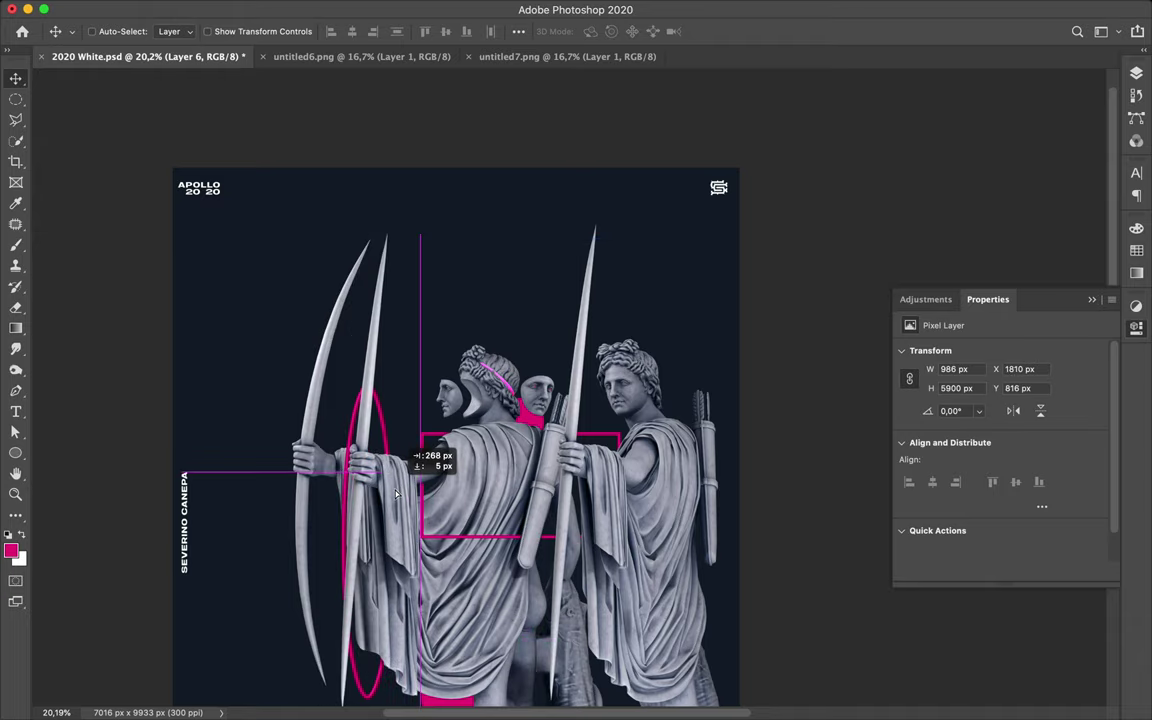
left_click_drag(392, 490, 446, 478)
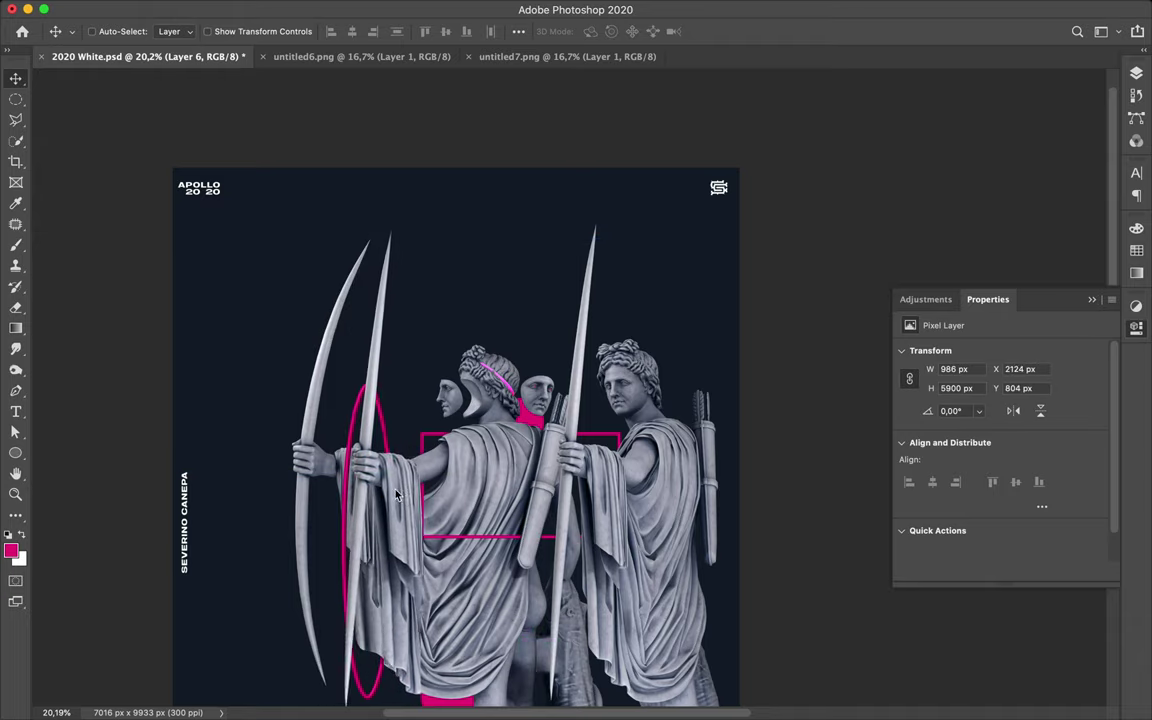
left_click(1136, 73)
mouse_move(1021, 298)
left_mouse_down()
mouse_move(1021, 450)
mouse_move(1022, 405)
left_mouse_up()
scroll(440, 530, "up", 3)
left_click_drag(1040, 456, 1026, 378)
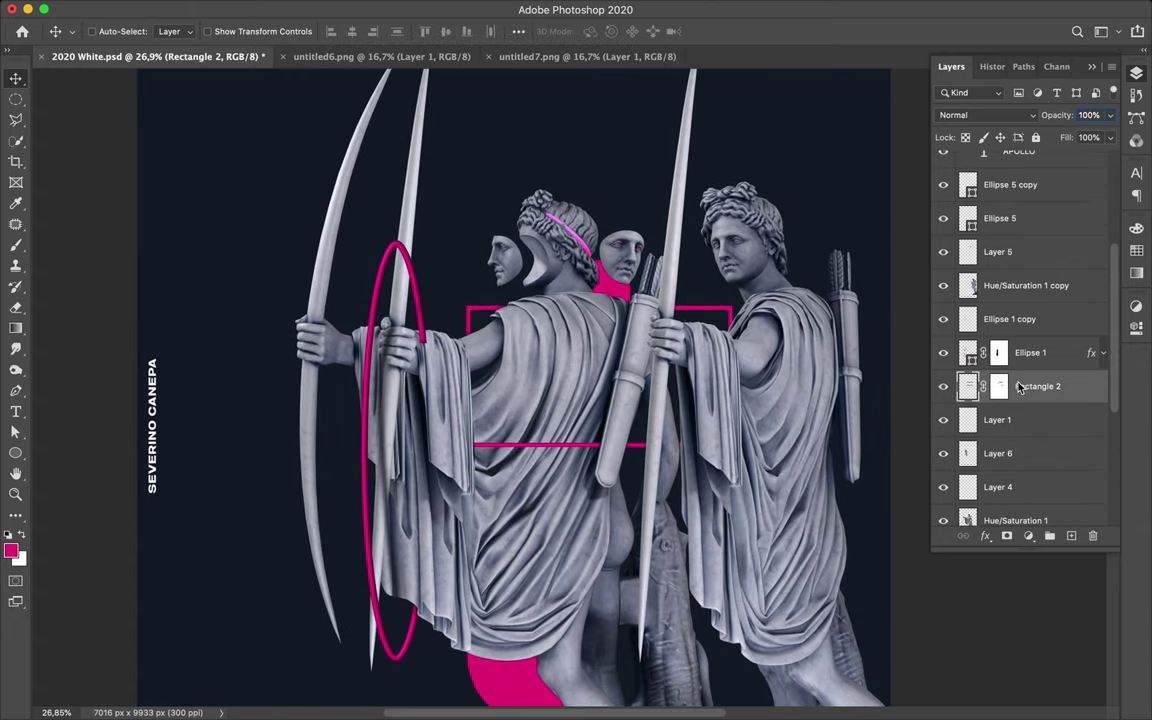
Nudge the bow and arm into place and hide the right-hand statue
left_click(435, 441)
left_click_drag(435, 441, 425, 444)
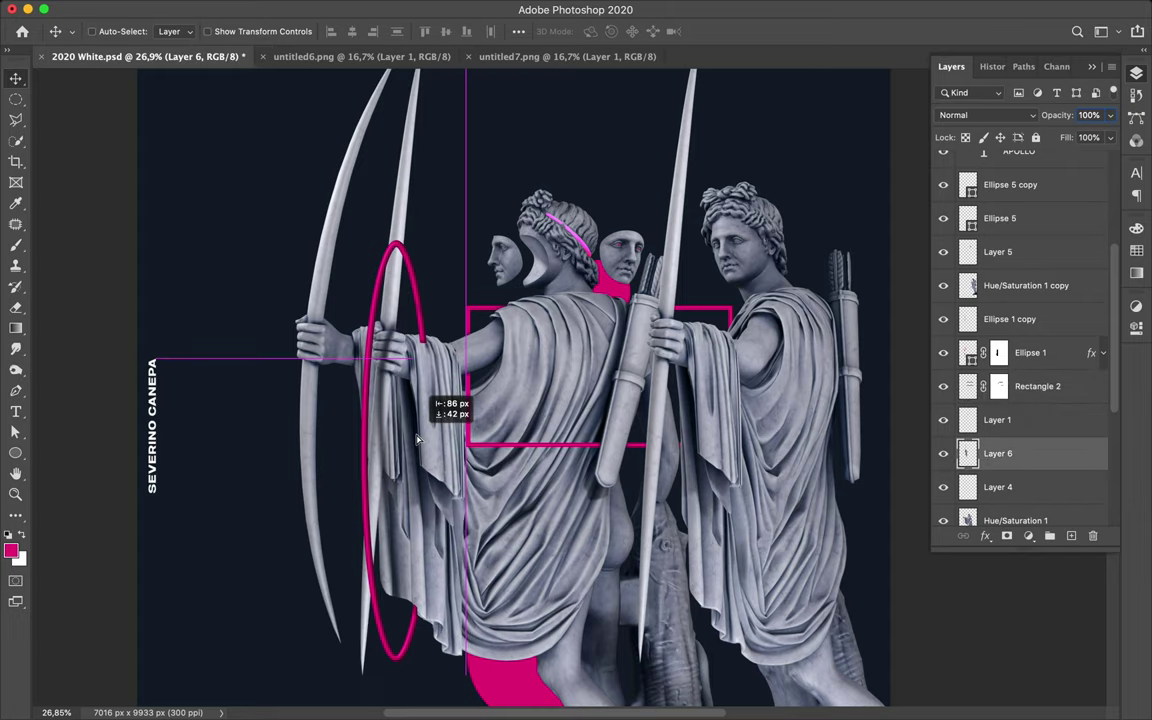
left_click(1026, 285)
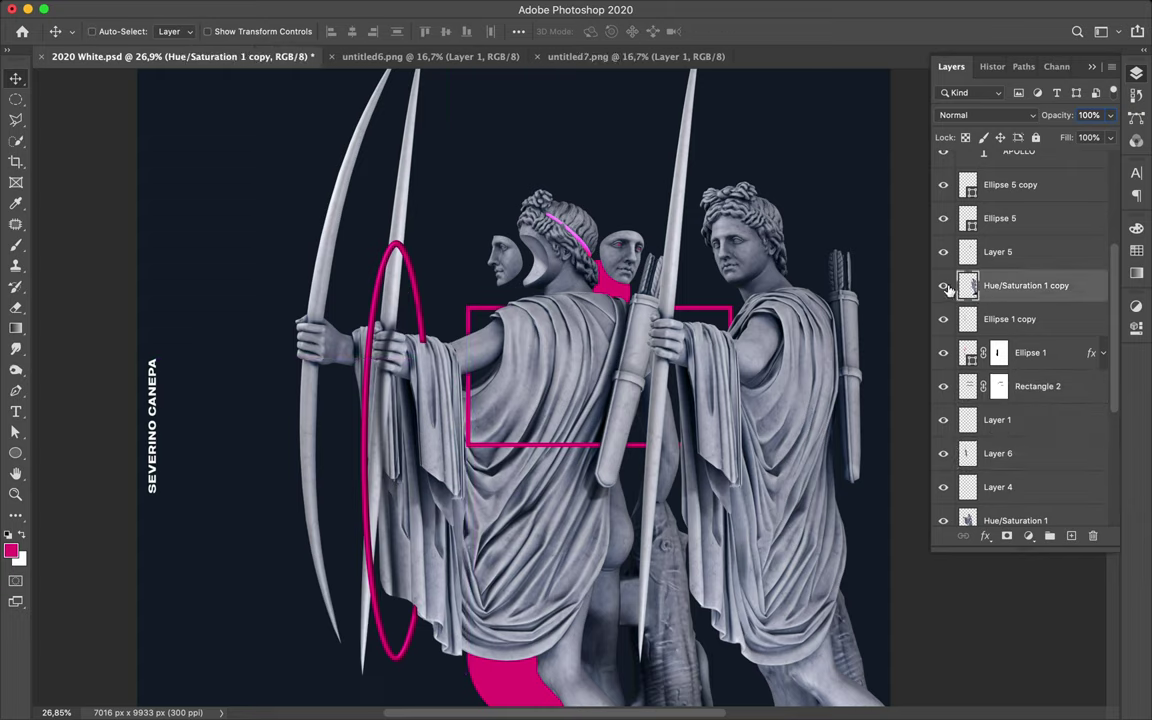
left_click(943, 285)
mouse_move(401, 332)
left_mouse_down()
mouse_move(452, 373)
mouse_move(371, 405)
left_mouse_up()
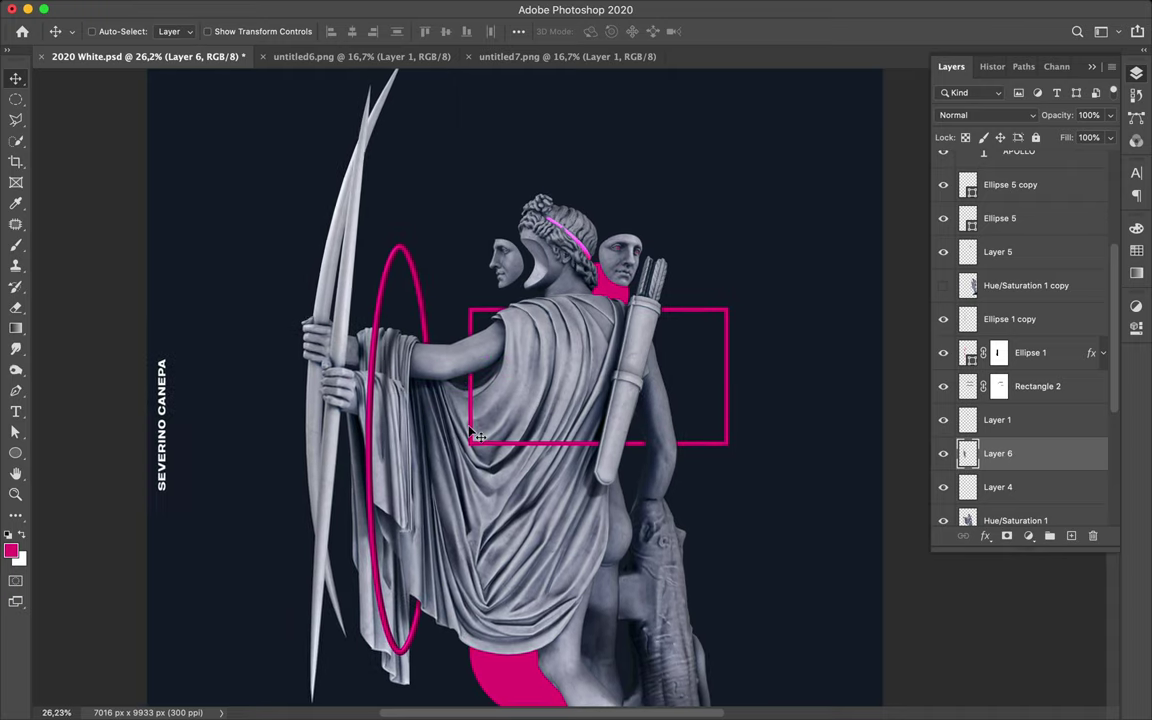
Draw a thin magenta diagonal Pen shape line from the statue's feet to the upper right
scroll(473, 433, "down", 3)
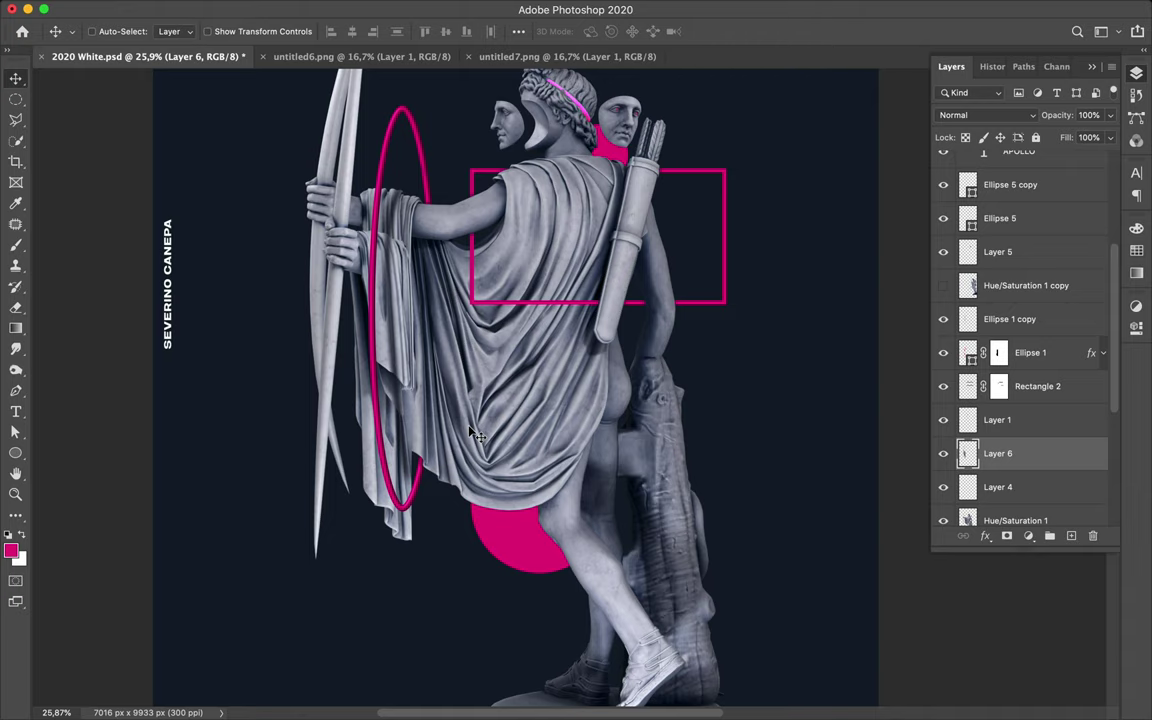
key("p")
left_click(205, 31)
key("Escape")
left_click(110, 31)
left_click(803, 370)
left_click(279, 31)
Load the statue's outline as a selection and add a layer mask to the line
key("a")
scroll(911, 315, "down", 4)
left_click(968, 341, "super")
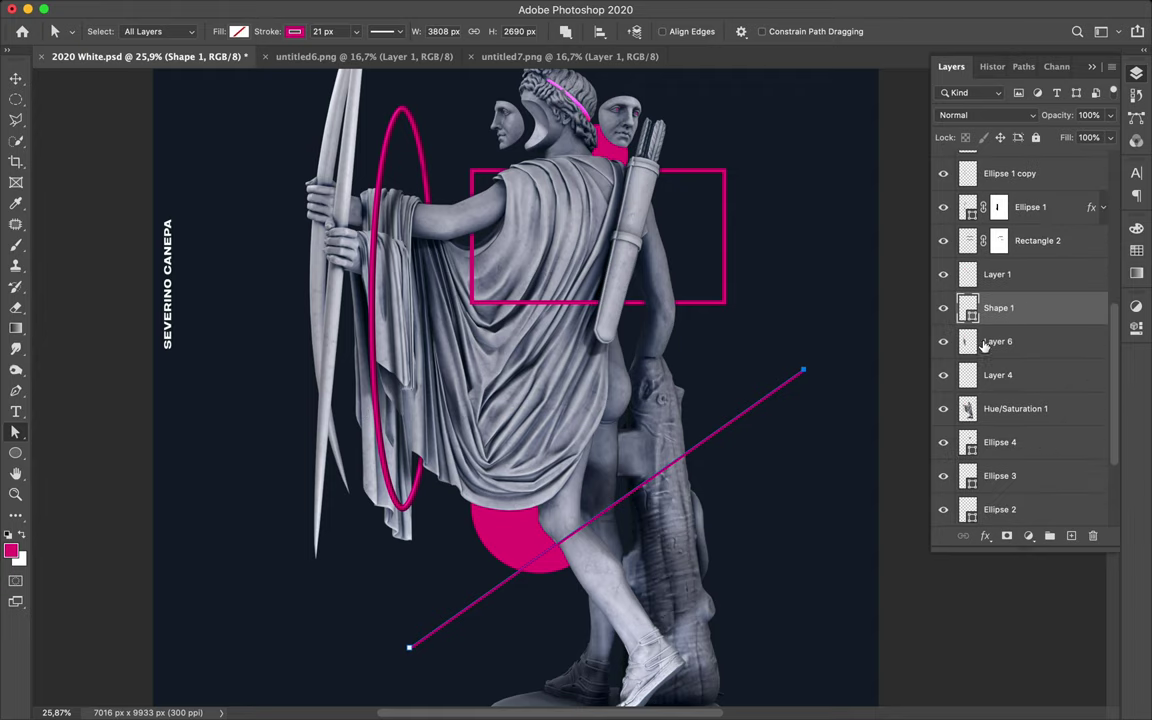
scroll(680, 513, "up", 5)
scroll(680, 513, "down", 5)
key("m")
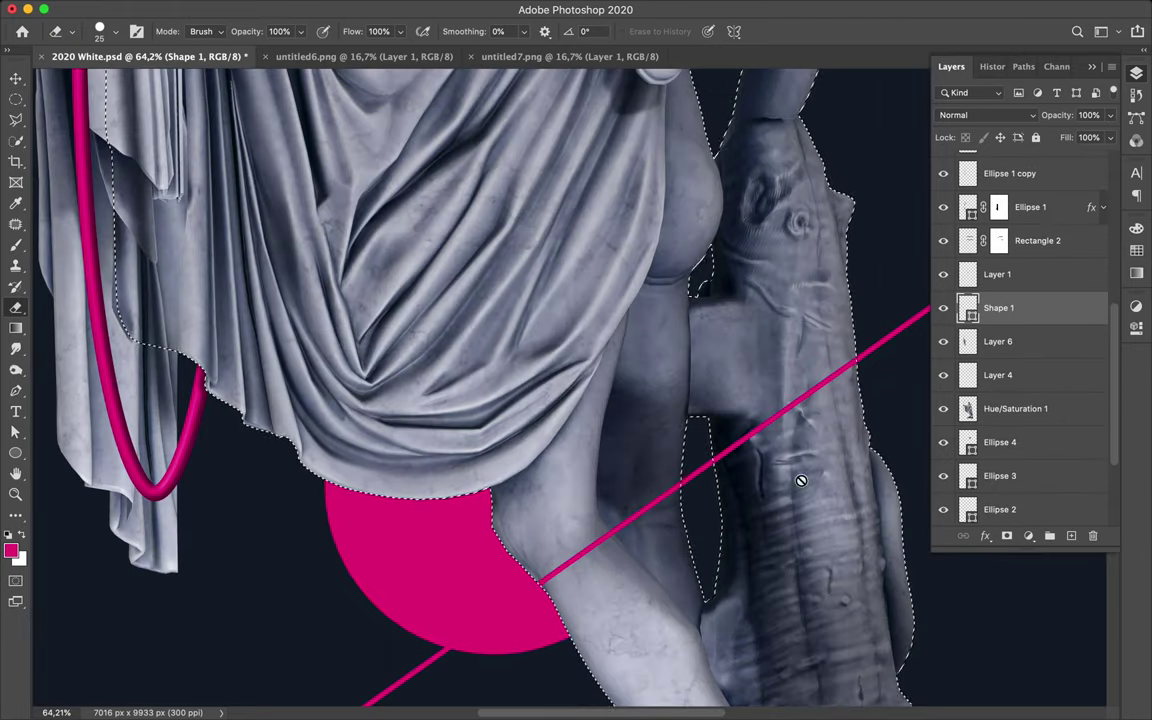
left_click(1006, 536)
Paint black on the line's mask to hide it where it crosses the leg
key("e")
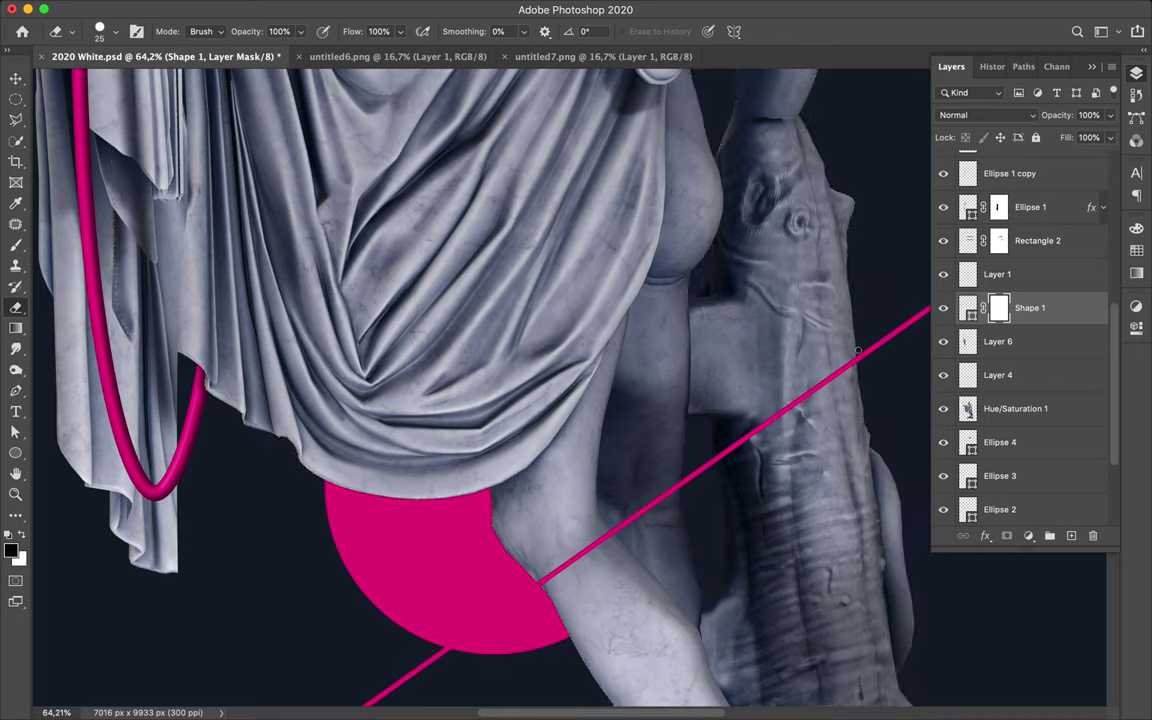
key("super+d")
key("v")
key("super+2")
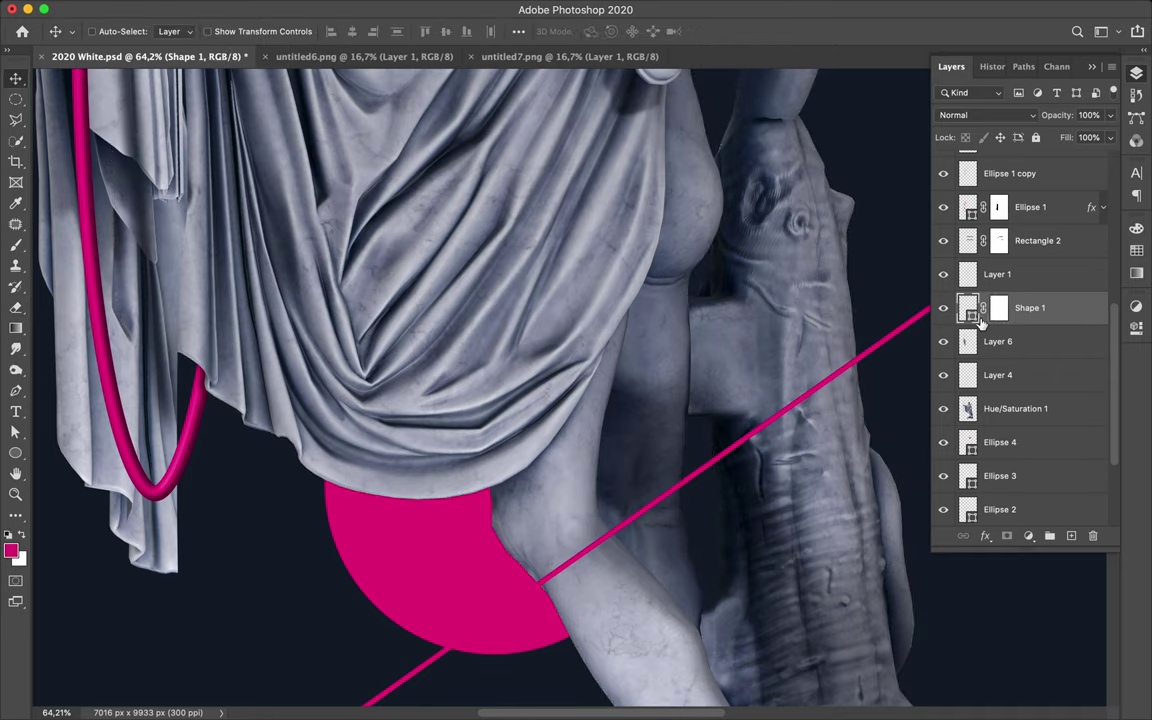
key("super+backslash")
key("super+shift+d")
key("b")
mouse_move(477, 507)
left_mouse_down()
mouse_move(540, 570)
mouse_move(527, 591)
left_mouse_up()
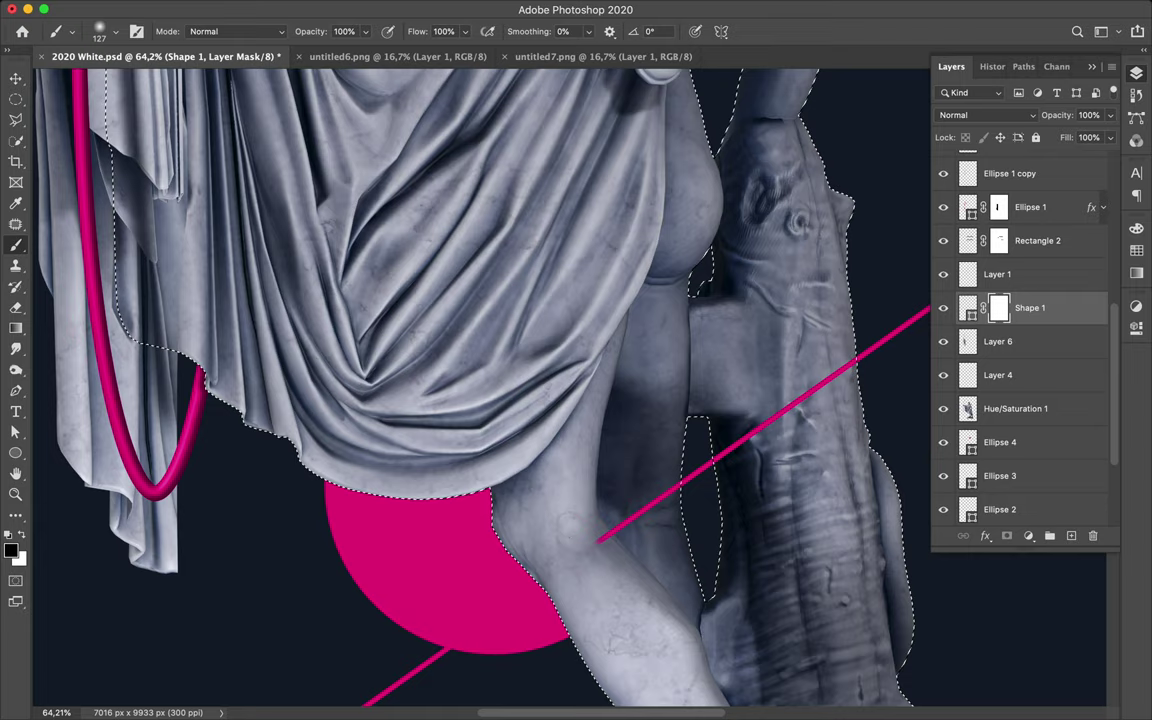
Switch to a hard round brush, view the whole poster and drop the statue selection
left_click(100, 31)
left_click(100, 224)
scroll(590, 540, "up", 5)
left_click(537, 463)
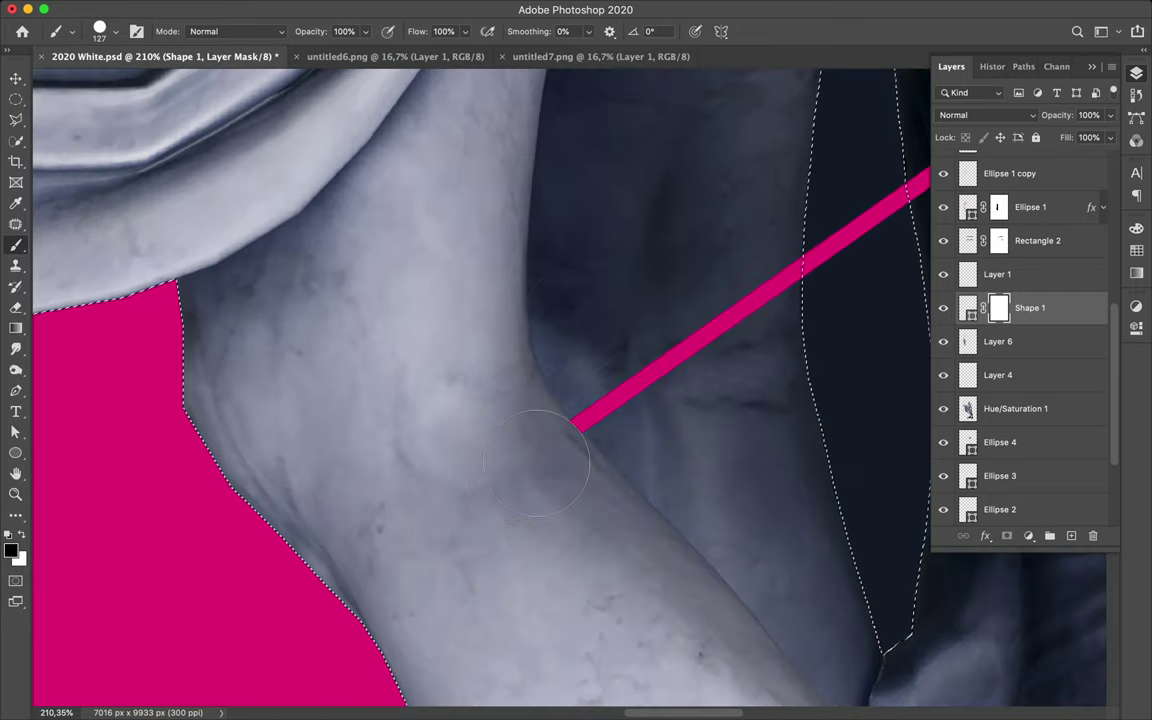
scroll(537, 463, "up", 5)
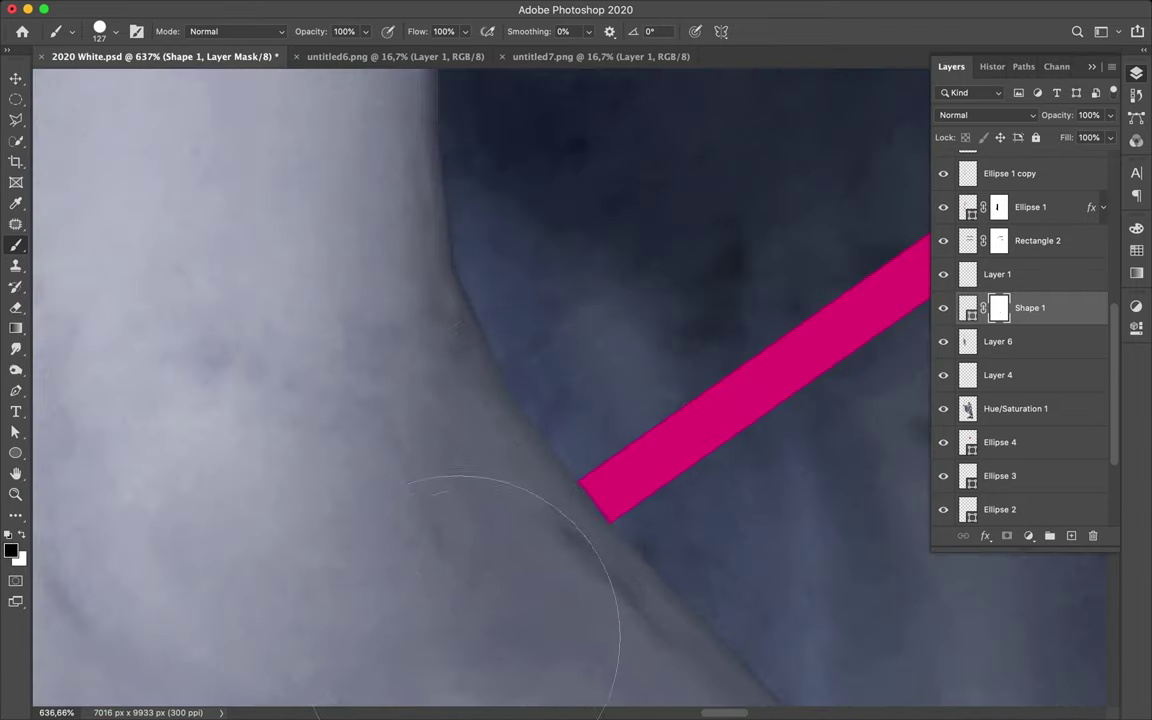
key("super+0")
scroll(648, 483, "up", 1)
scroll(648, 483, "up", 4)
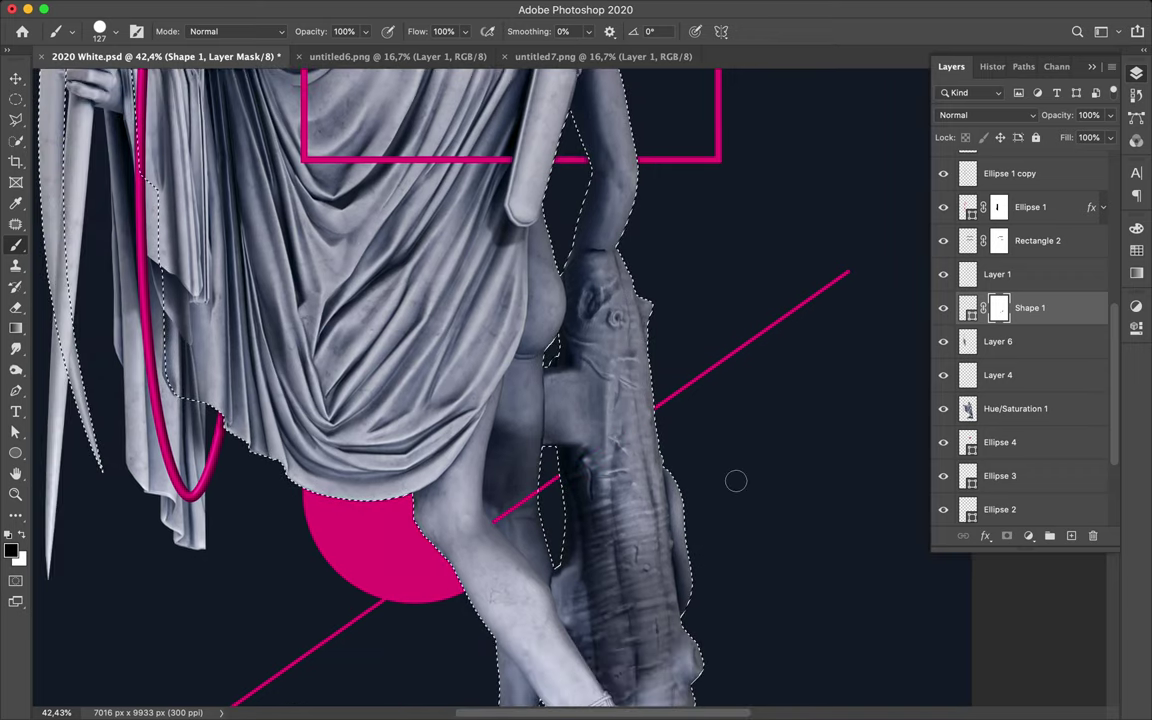
key("m")
key("super+z")
key("super+d")
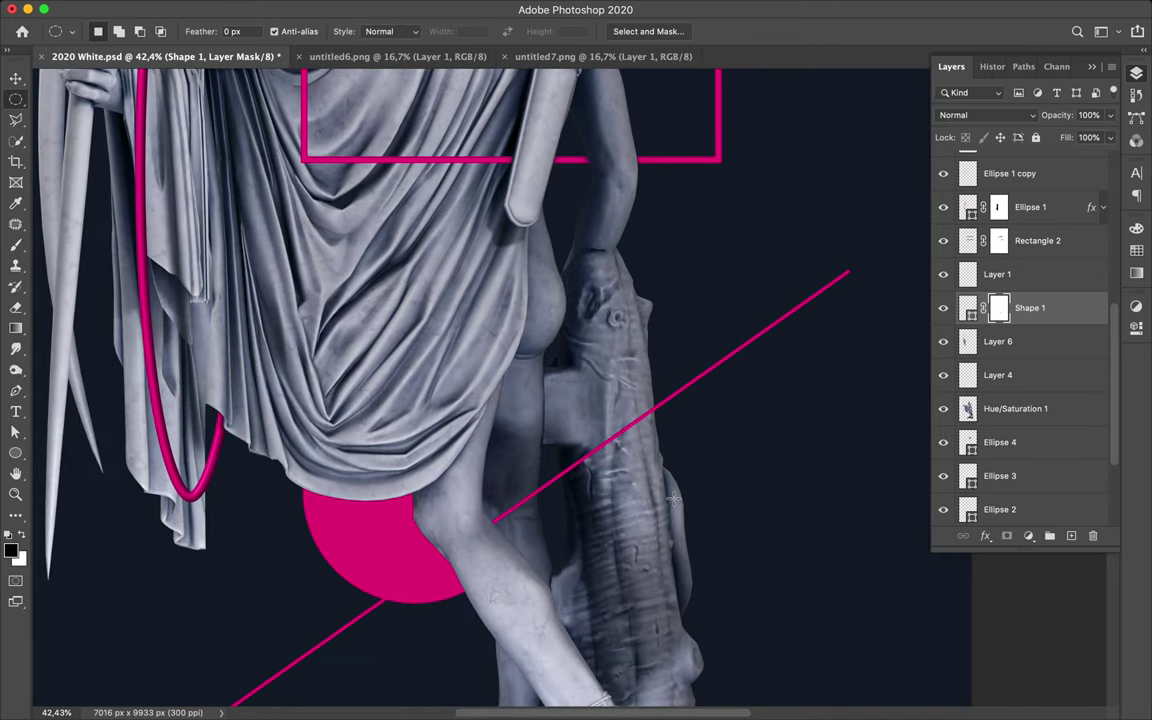
Draw a second Pen shape line across the statue's lower legs
scroll(673, 497, "left", 2)
scroll(673, 497, "down", 1)
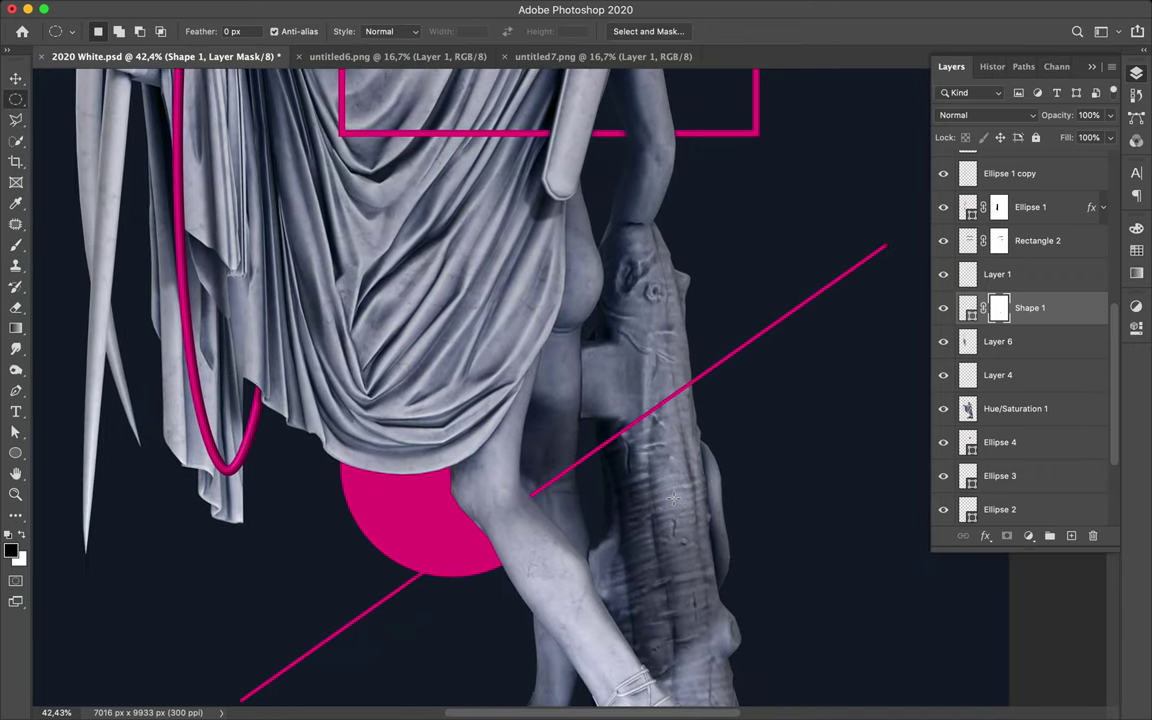
scroll(673, 497, "down", 1)
scroll(673, 497, "down", 3)
scroll(673, 497, "down", 2)
scroll(671, 499, "up", 2)
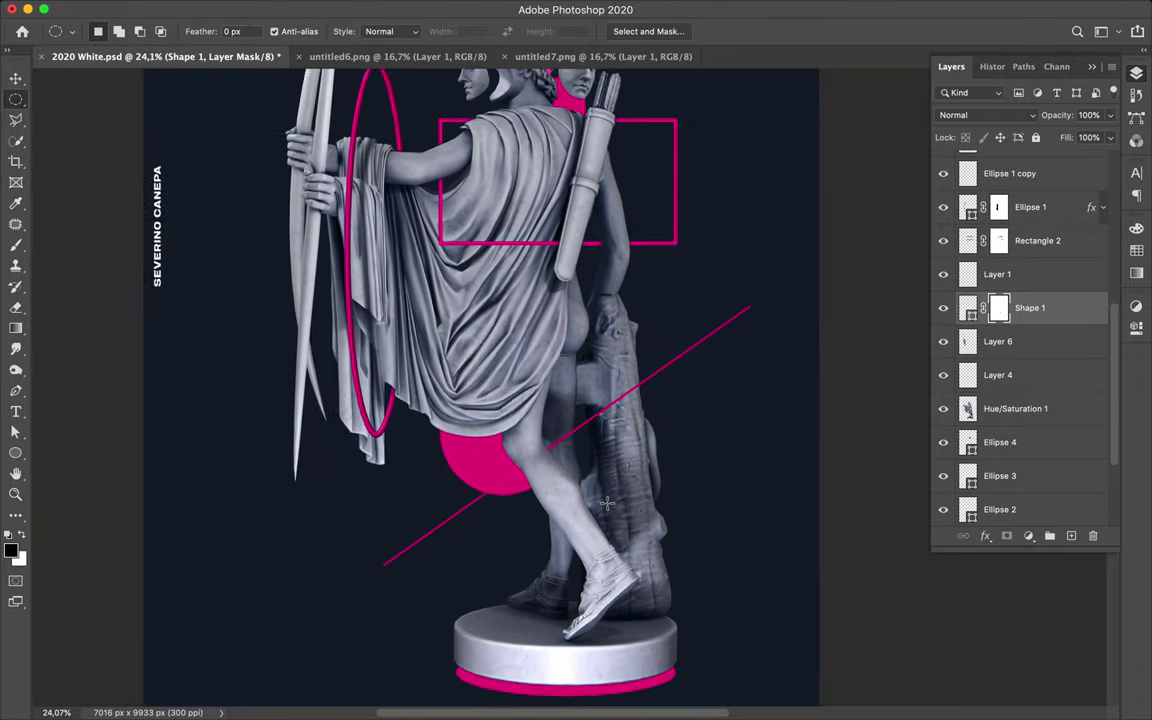
scroll(607, 503, "up", 1)
key("u")
left_click_drag(534, 543, 727, 643)
Add a layer mask to Shape 2 and hide a bit of the line behind the ankle
key("a")
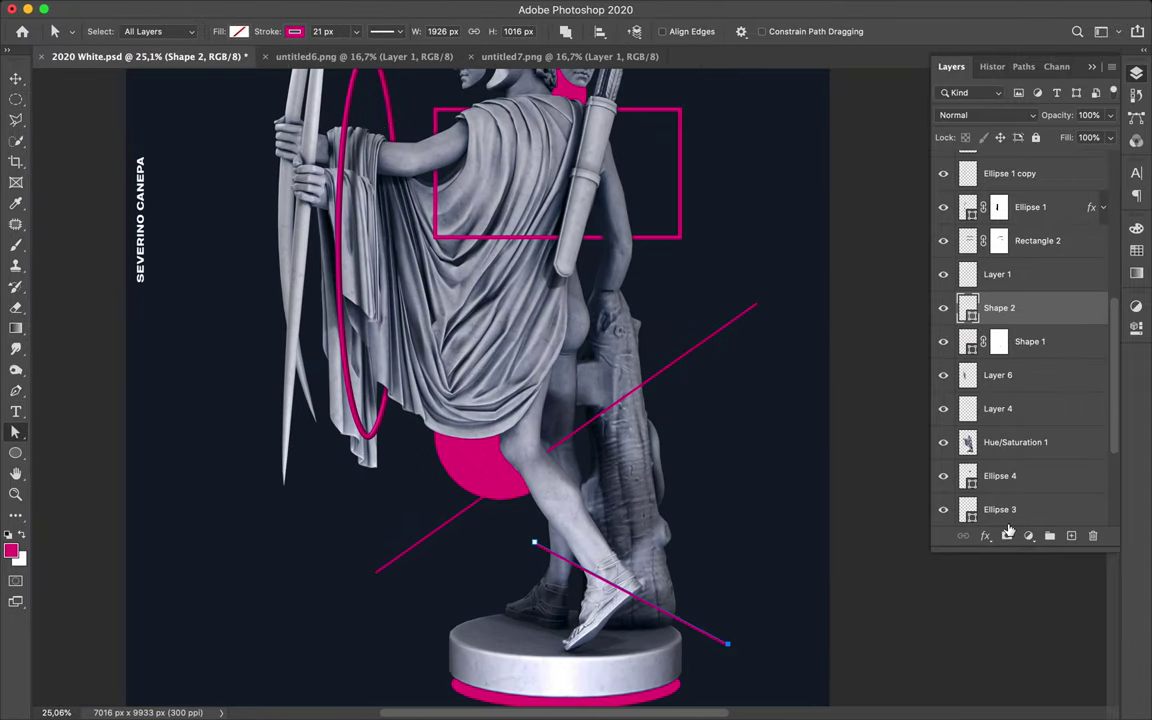
left_click(1007, 535)
key("ctrl+shift+d")
scroll(532, 545, "up", 2)
key("b")
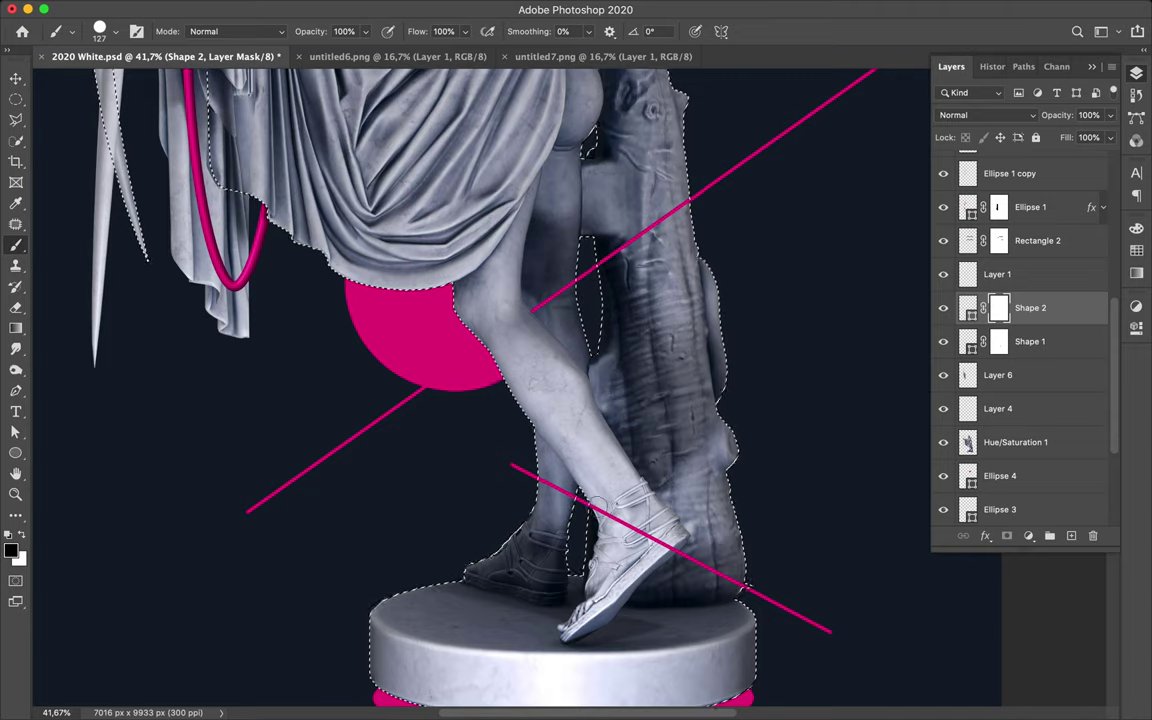
scroll(590, 500, "up", 4)
scroll(570, 420, "up", 1)
scroll(566, 410, "up", 3)
left_click(566, 398)
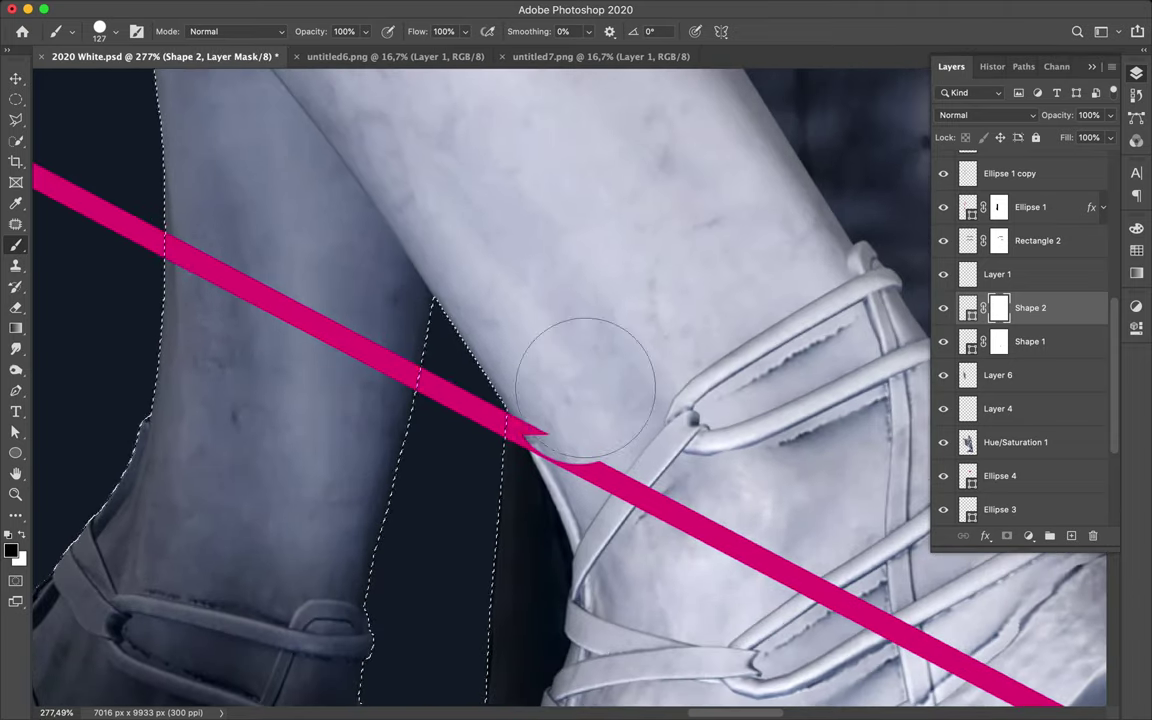
Lower Shape 2's fill to 42%
scroll(617, 373, "up", 2)
left_click(1110, 137)
left_click_drag(1110, 158, 1066, 160)
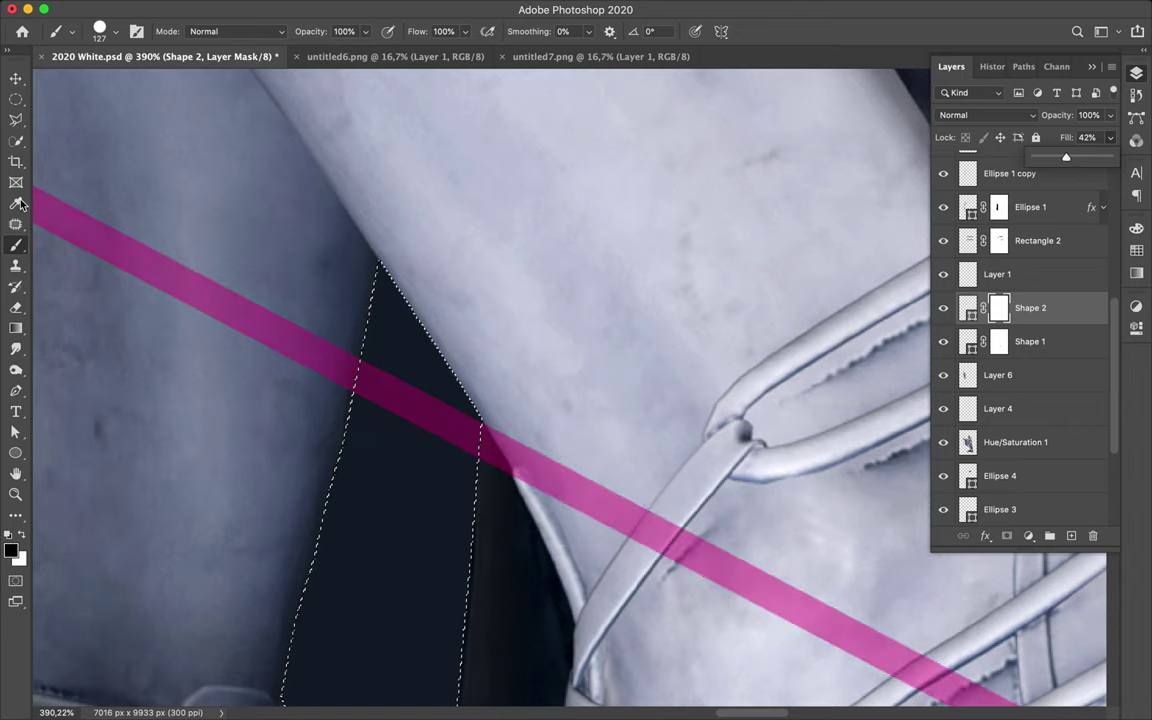
left_click(16, 119)
With a 15 px brush, mask out the line past the leg's edge
key("b")
right_click(590, 378)
left_click_drag(720, 232, 668, 232)
key("Return")
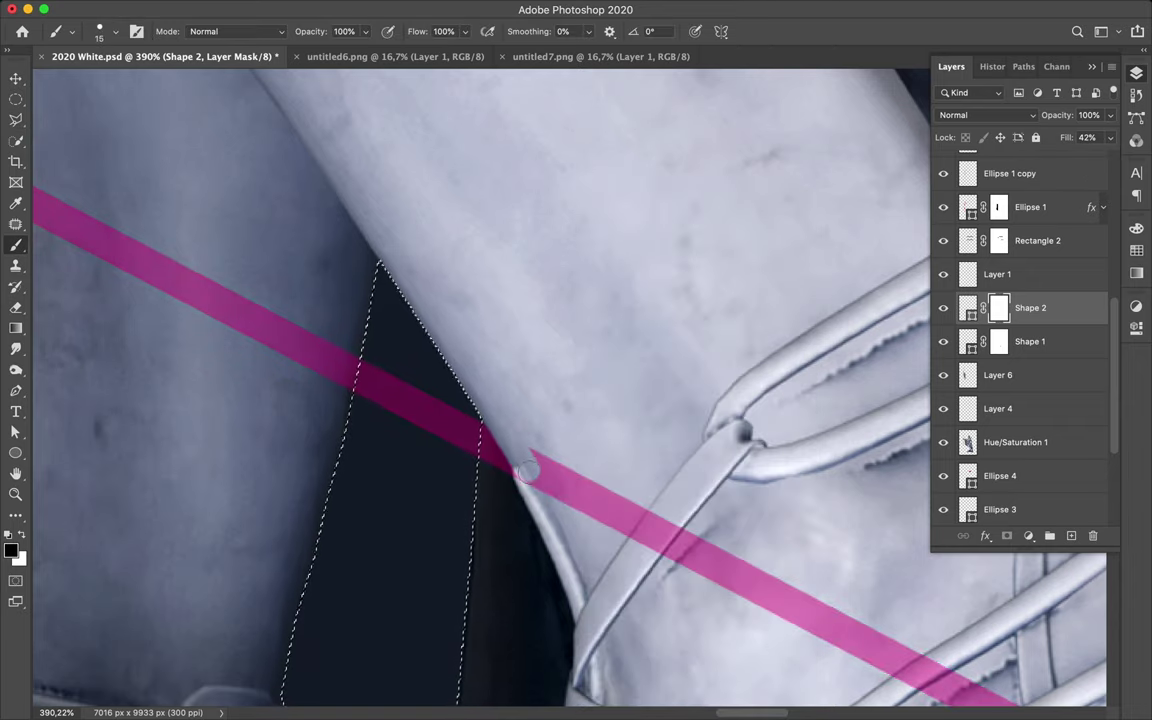
left_click_drag(526, 468, 727, 570)
scroll(643, 492, "down", 5)
scroll(643, 492, "right", 5)
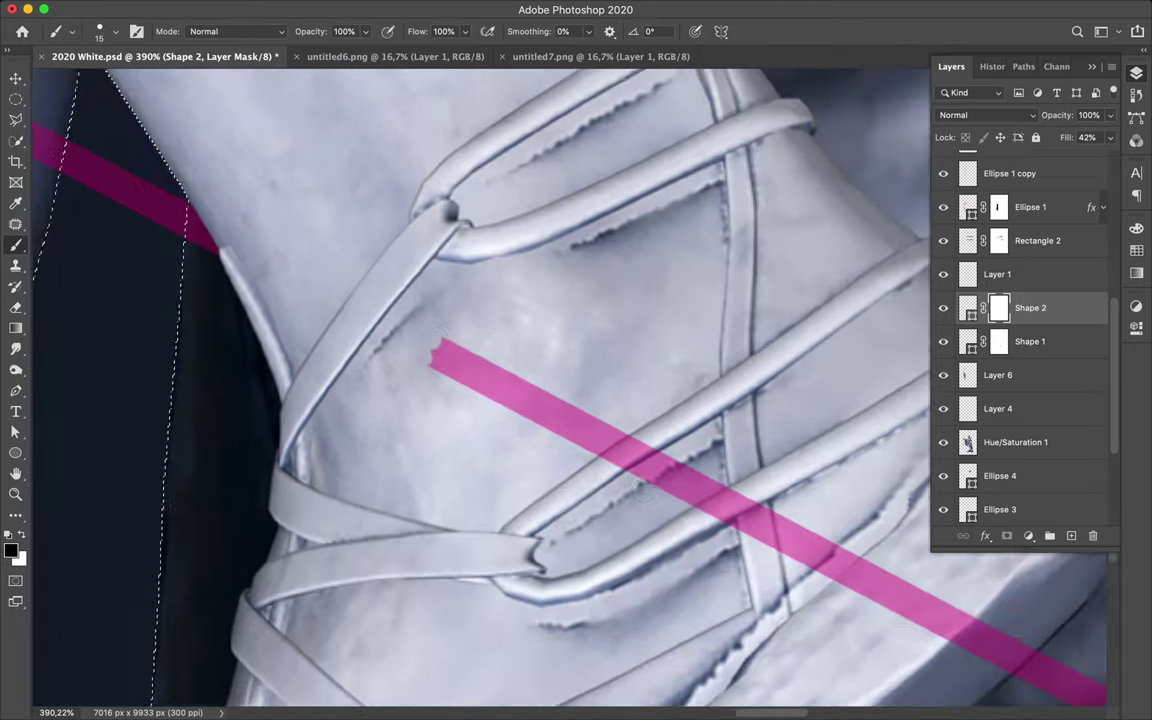
scroll(643, 491, "down", 5)
scroll(643, 491, "right", 10)
scroll(727, 481, "up", 3)
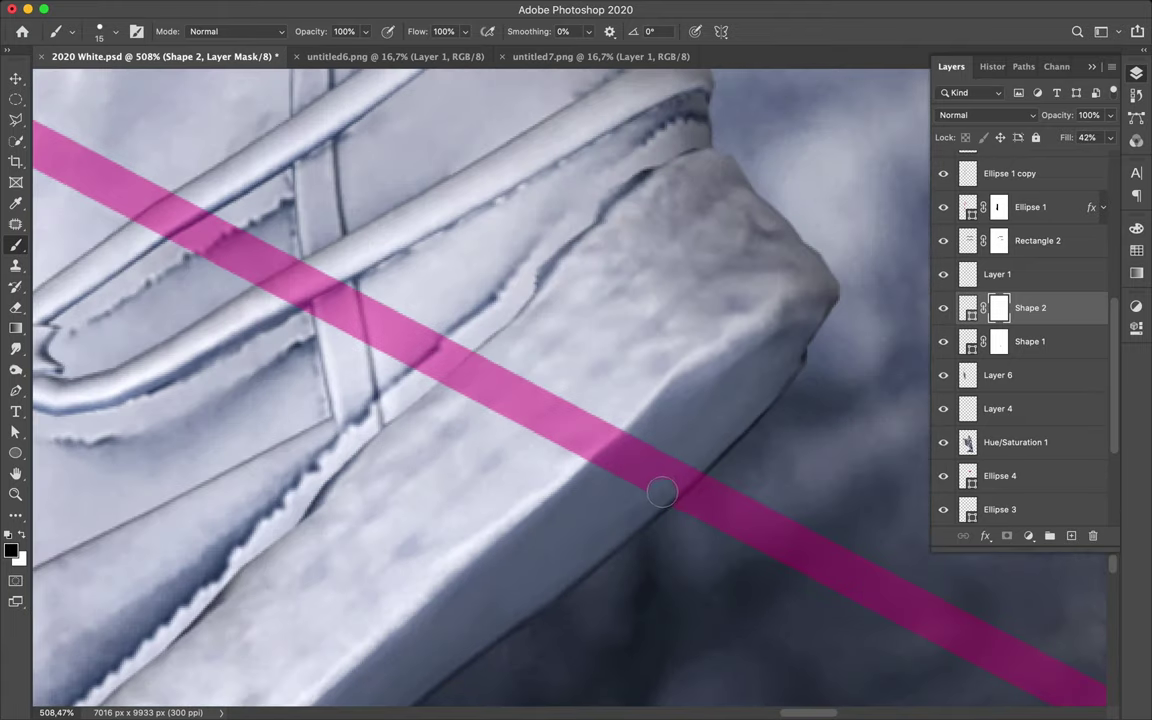
With a 130 px hard brush, hide the middle and upper-left stretches of the magenta line
right_click(450, 360)
left_click_drag(470, 207, 522, 207)
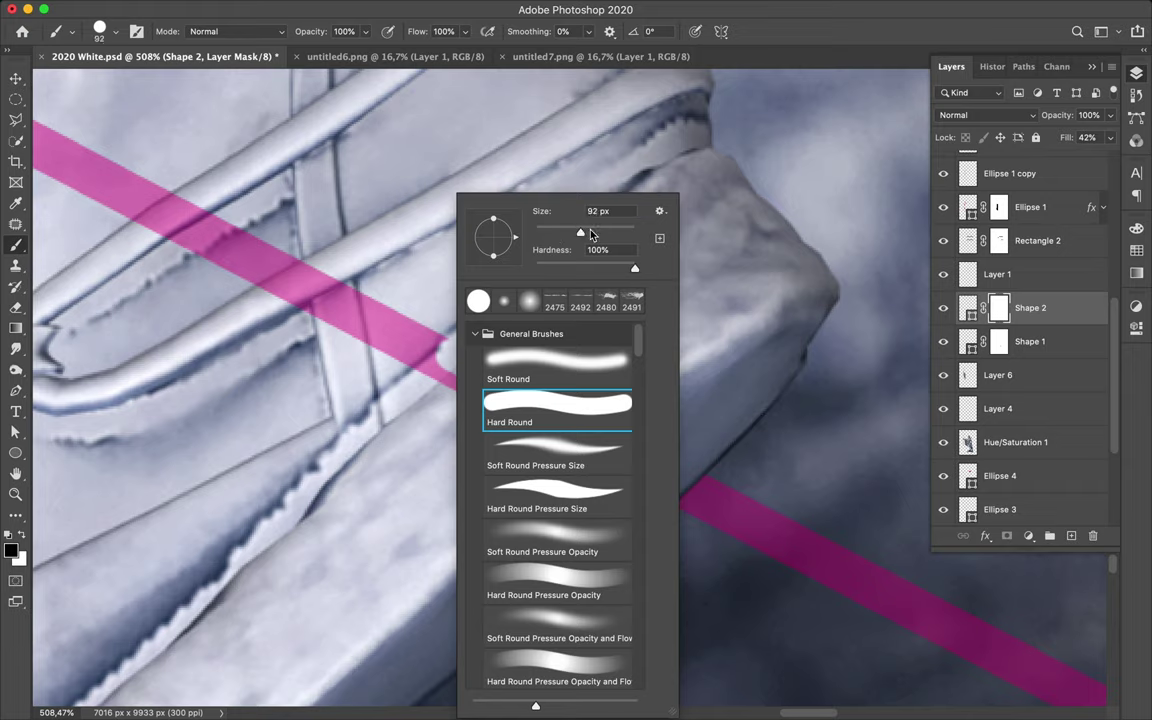
left_click(353, 321)
scroll(540, 385, "up", 3)
scroll(540, 385, "left", 5)
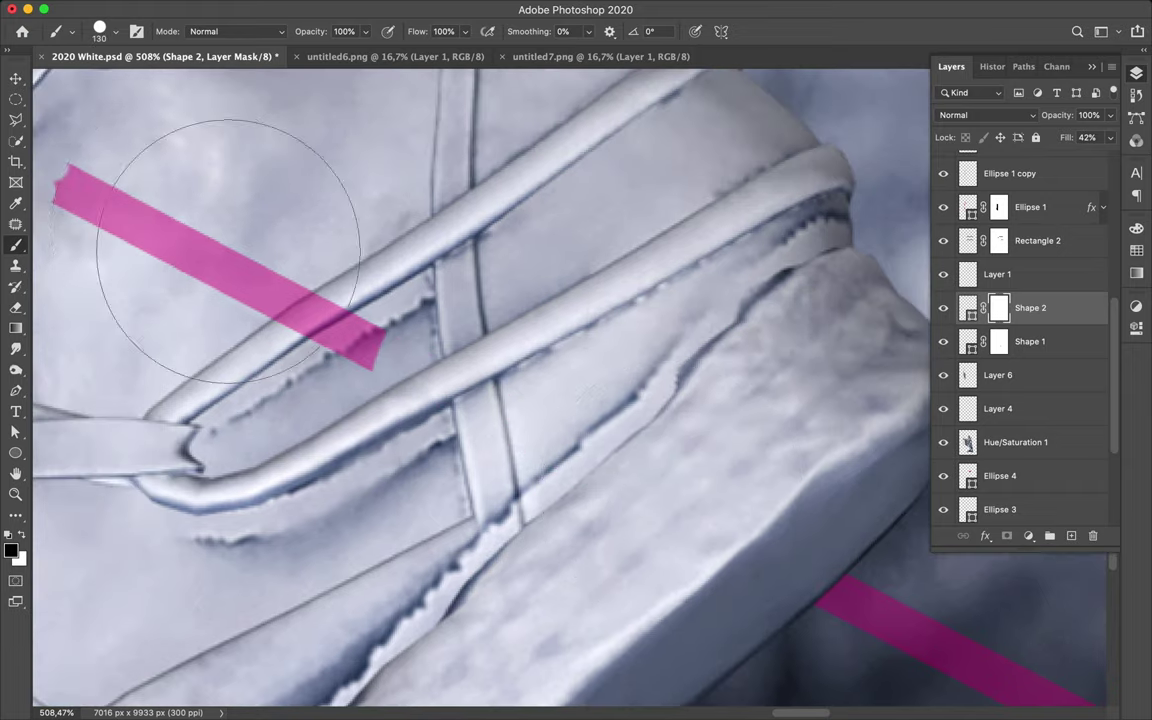
left_click_drag(296, 270, 338, 330)
key("ctrl+0")
scroll(780, 420, "up", 3)
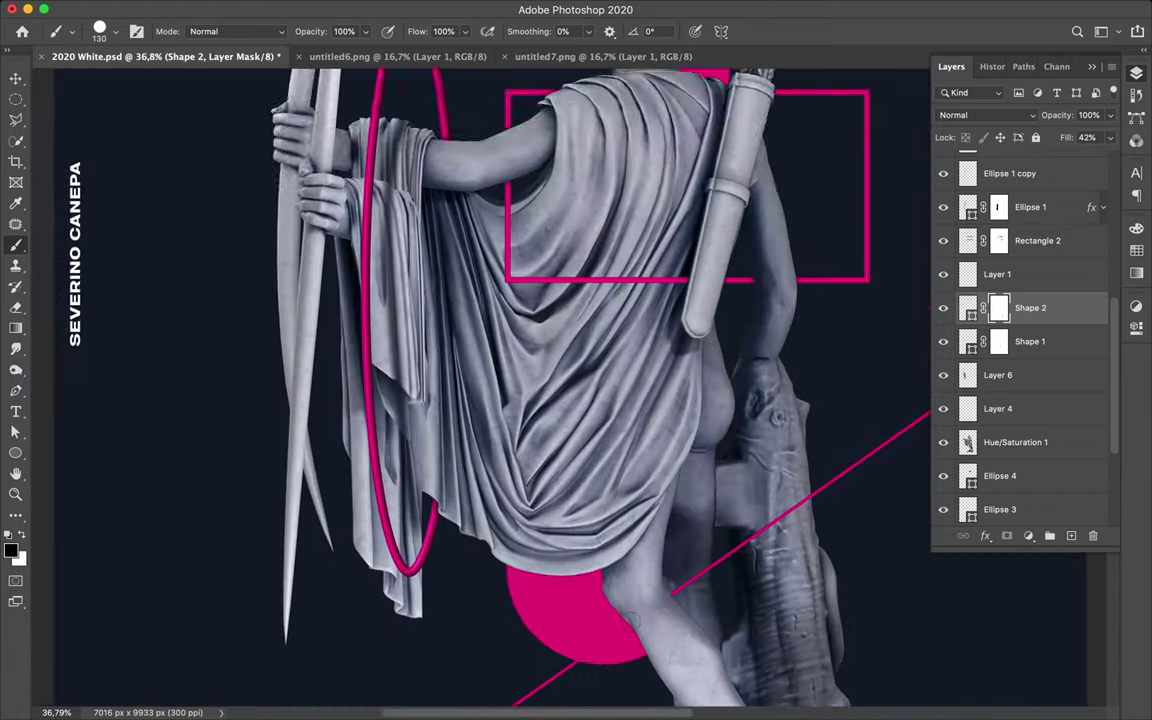
scroll(700, 350, "down", 5)
Switch to the Elliptical Marquee and pan around the poster to inspect the lines
key("m")
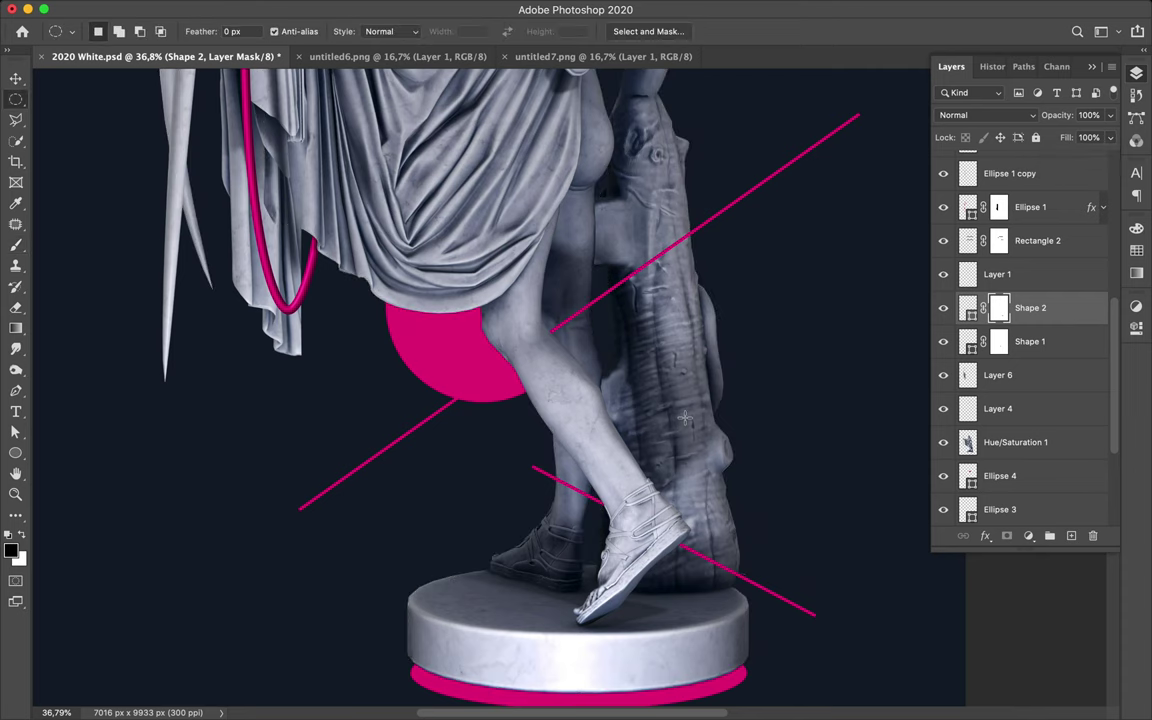
scroll(683, 418, "up", 5)
scroll(683, 418, "left", 3)
scroll(683, 418, "up", 2)
scroll(683, 418, "up", 2)
scroll(683, 418, "right", 1)
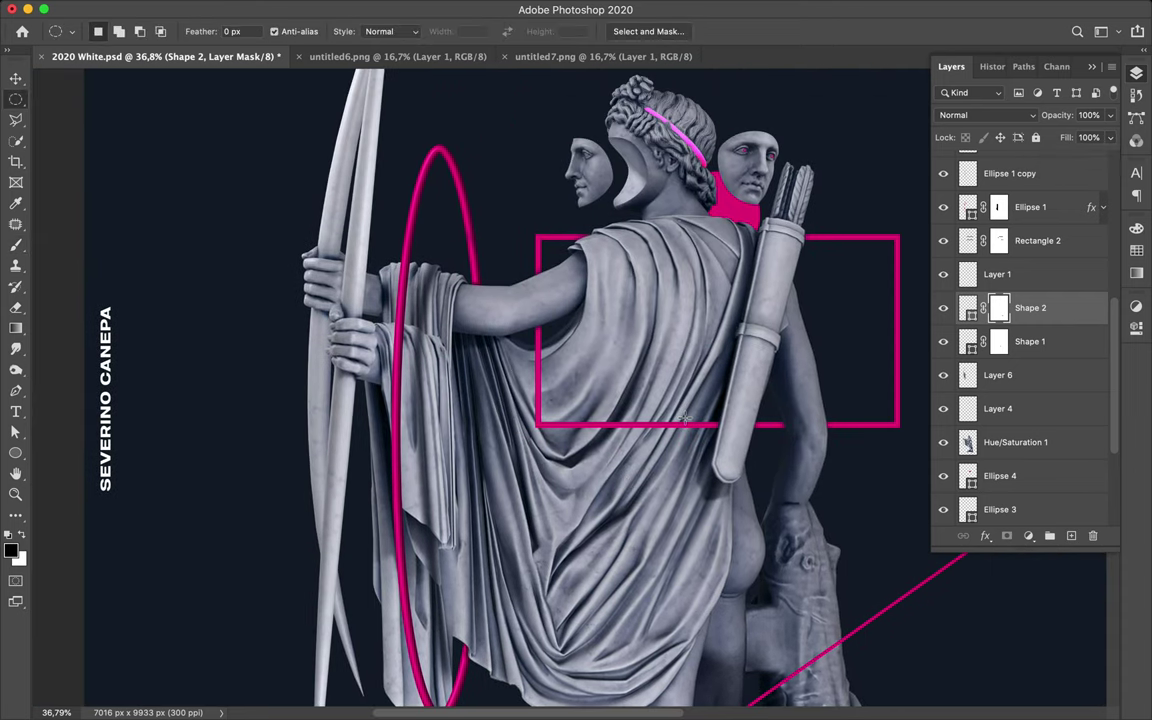
scroll(683, 418, "up", 2)
scroll(683, 418, "right", 1)
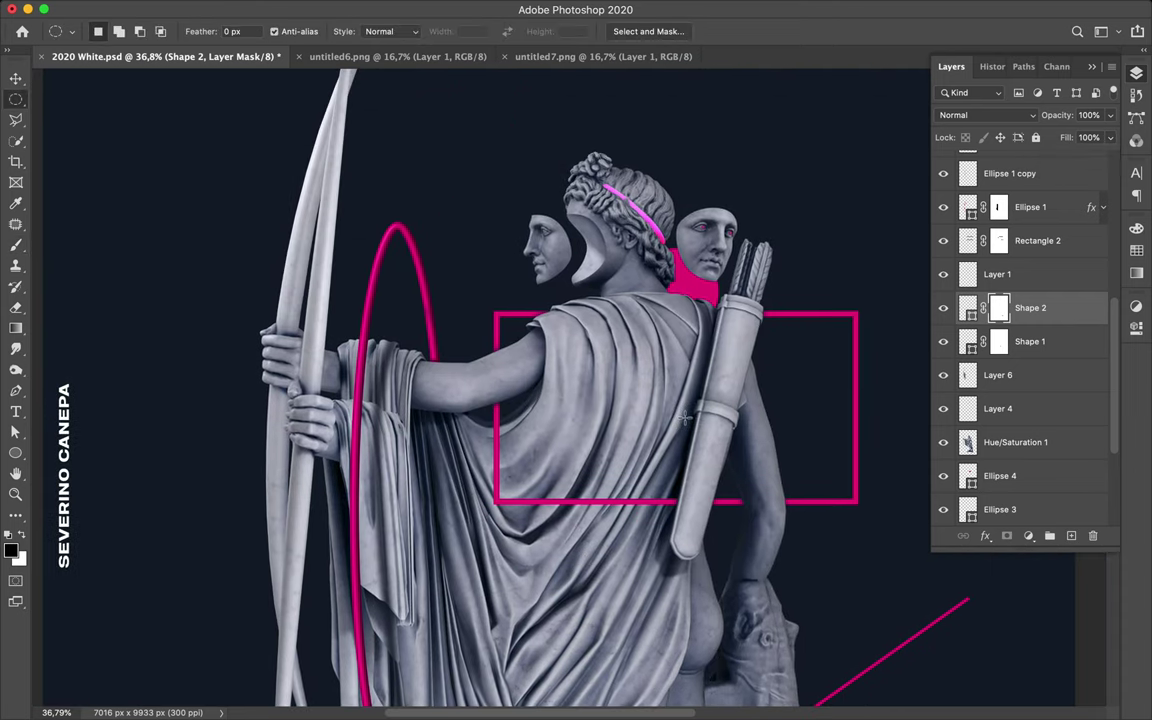
scroll(684, 418, "down", 3)
scroll(684, 418, "down", 4)
scroll(660, 410, "right", 2)
scroll(622, 398, "up", 2)
scroll(718, 375, "up", 5)
scroll(718, 375, "left", 2)
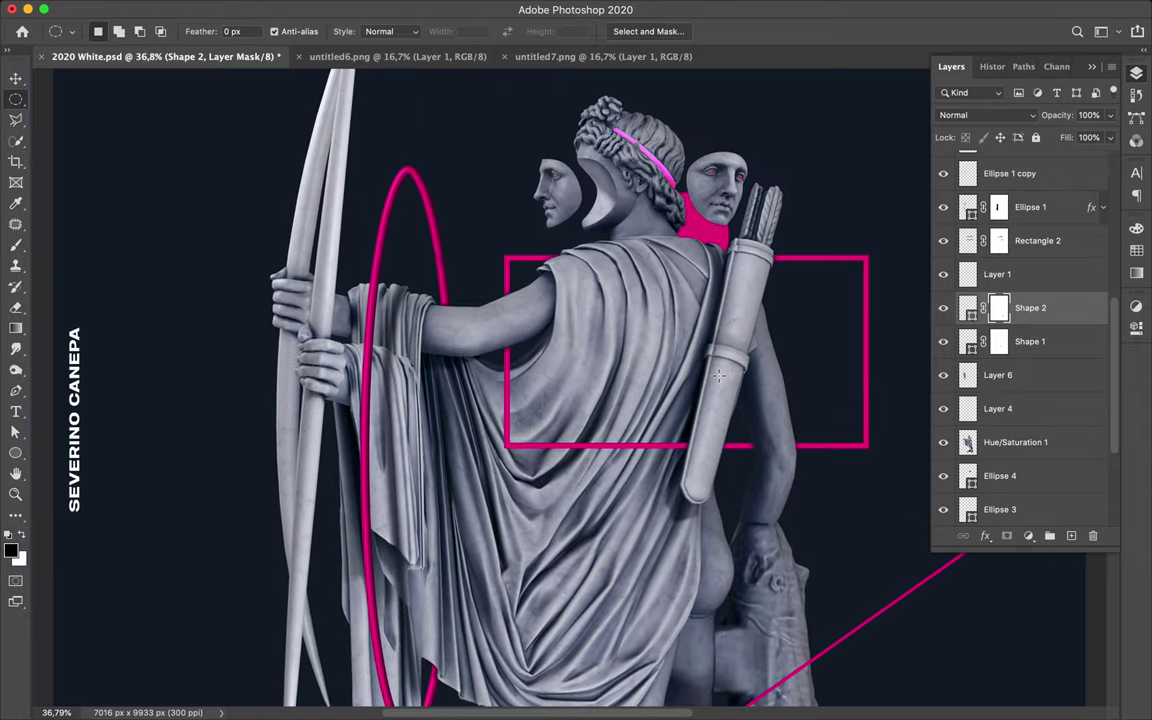
scroll(718, 375, "left", 2)
scroll(720, 370, "up", 2)
scroll(721, 366, "up", 2)
scroll(721, 366, "down", 2)
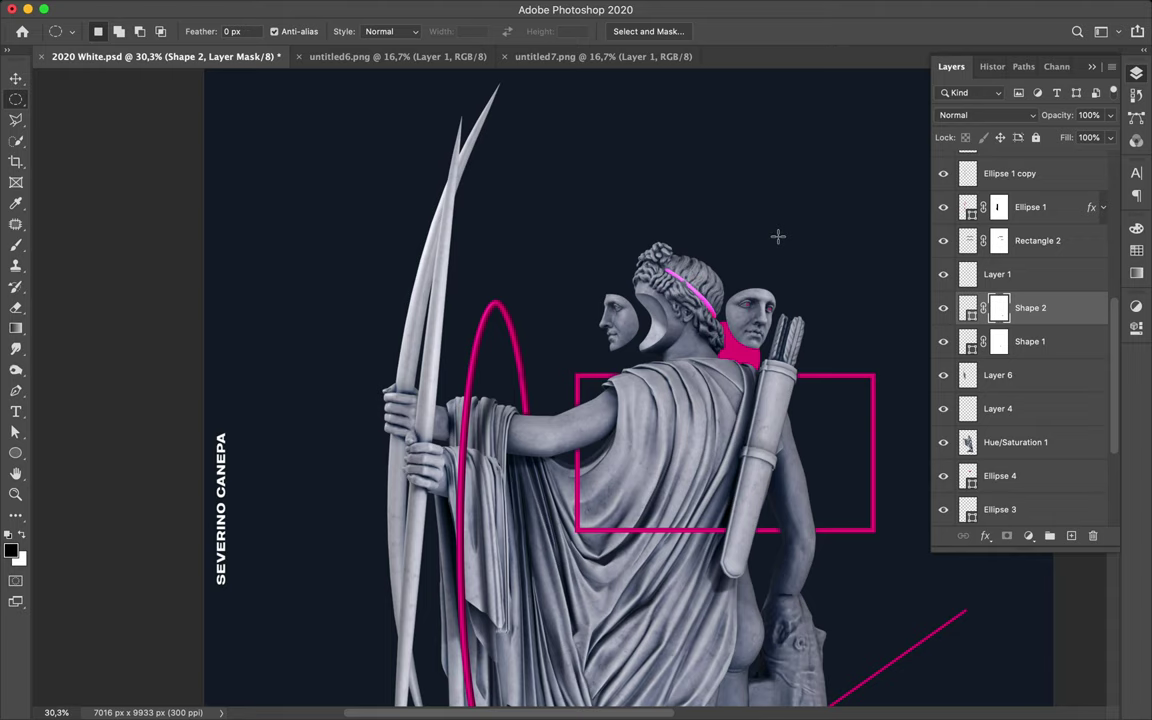
Alt-drag a copy of the Ellipse 4 magenta circle up behind the statue's head
key("v")
mouse_move(706, 349)
left_mouse_down()
mouse_move(720, 260)
mouse_move(708, 262)
left_mouse_up()
scroll(707, 340, "down", 6)
scroll(707, 341, "up", 1)
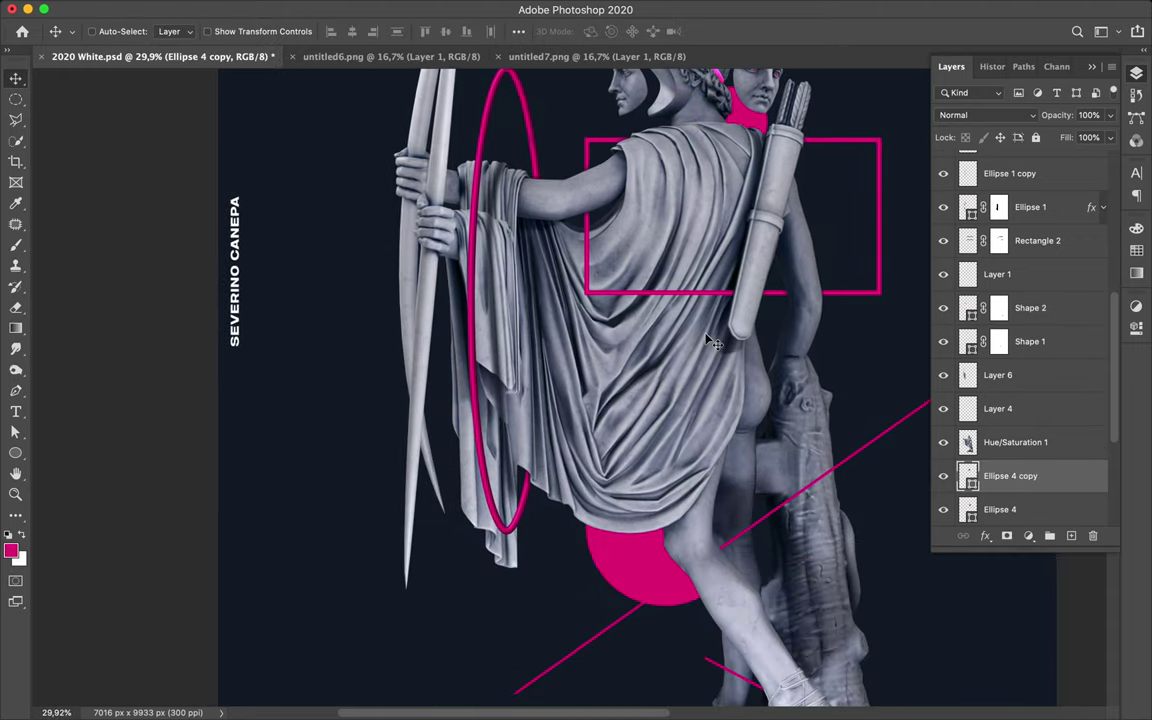
scroll(707, 341, "up", 3)
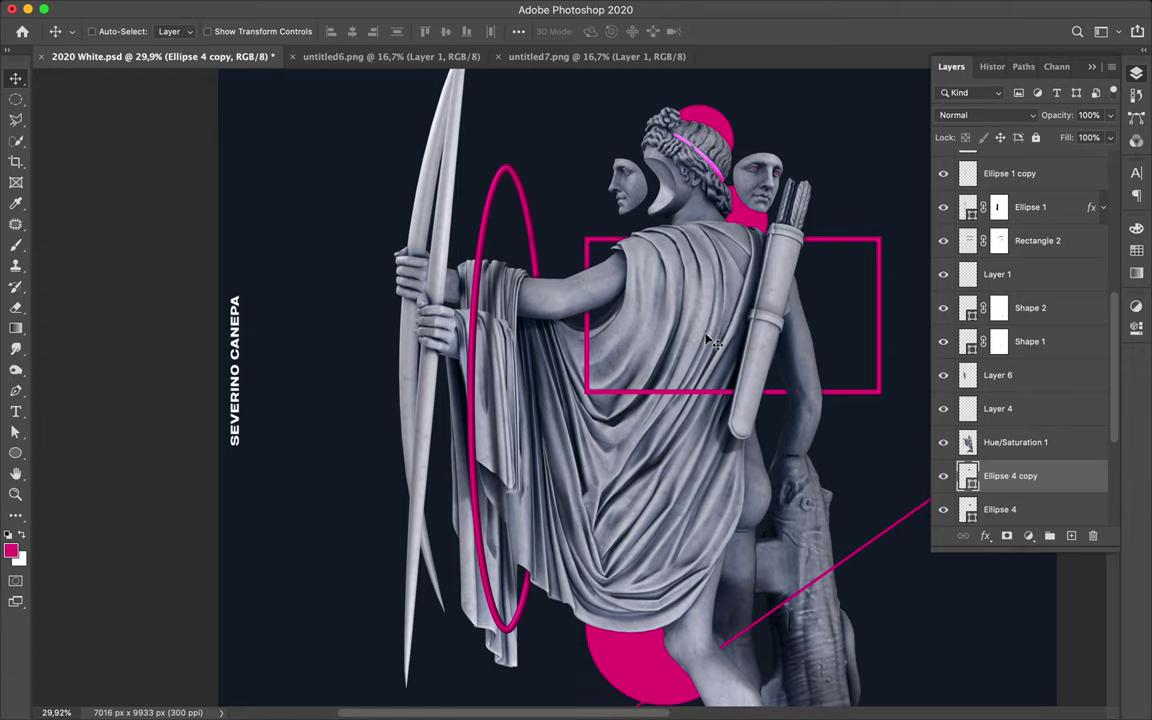
scroll(707, 341, "up", 3)
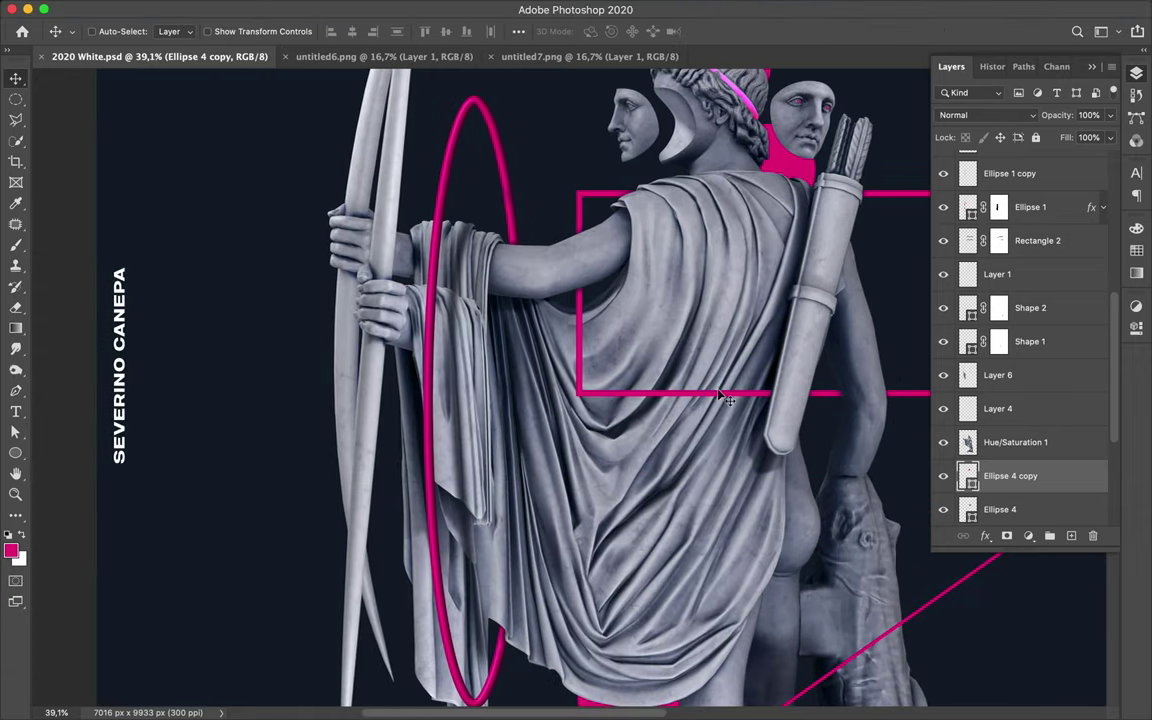
On new Layer 7, paint a dark navy stroke inside the Rectangle 2 selection
left_click(720, 397)
key("ctrl+shift+alt+n")
left_click(999, 240, "ctrl")
key("b")
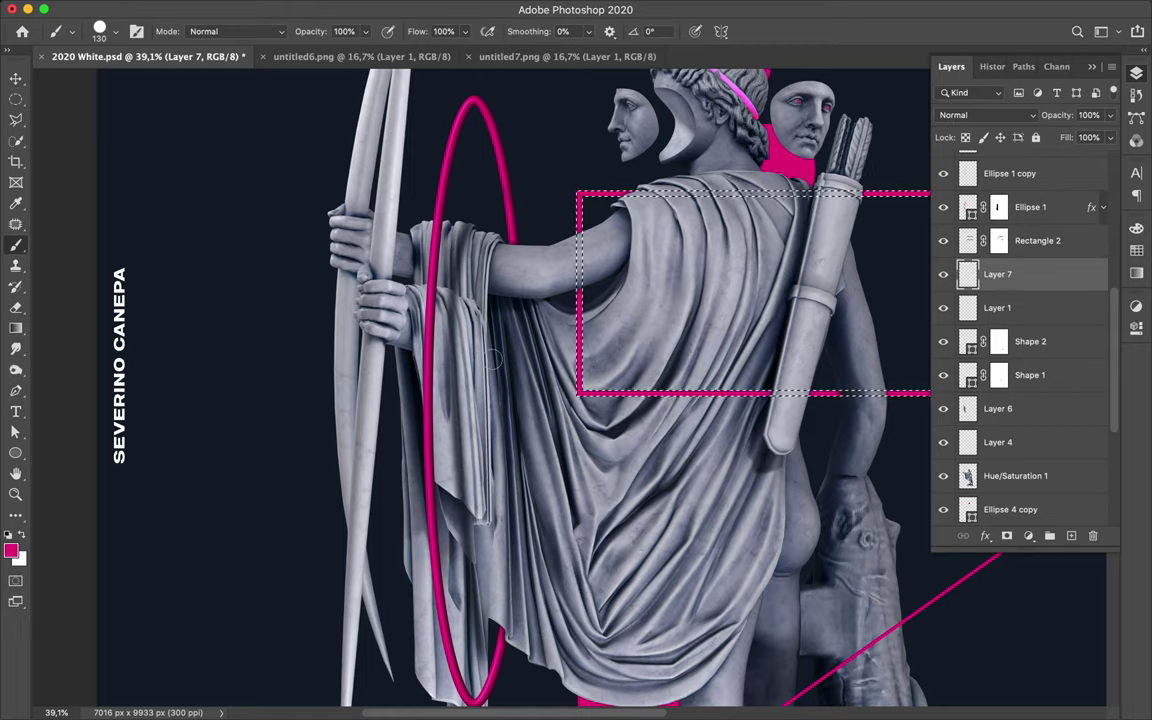
left_click(1136, 249)
key("ctrl+d")
key("ctrl+shift+d")
key("m")
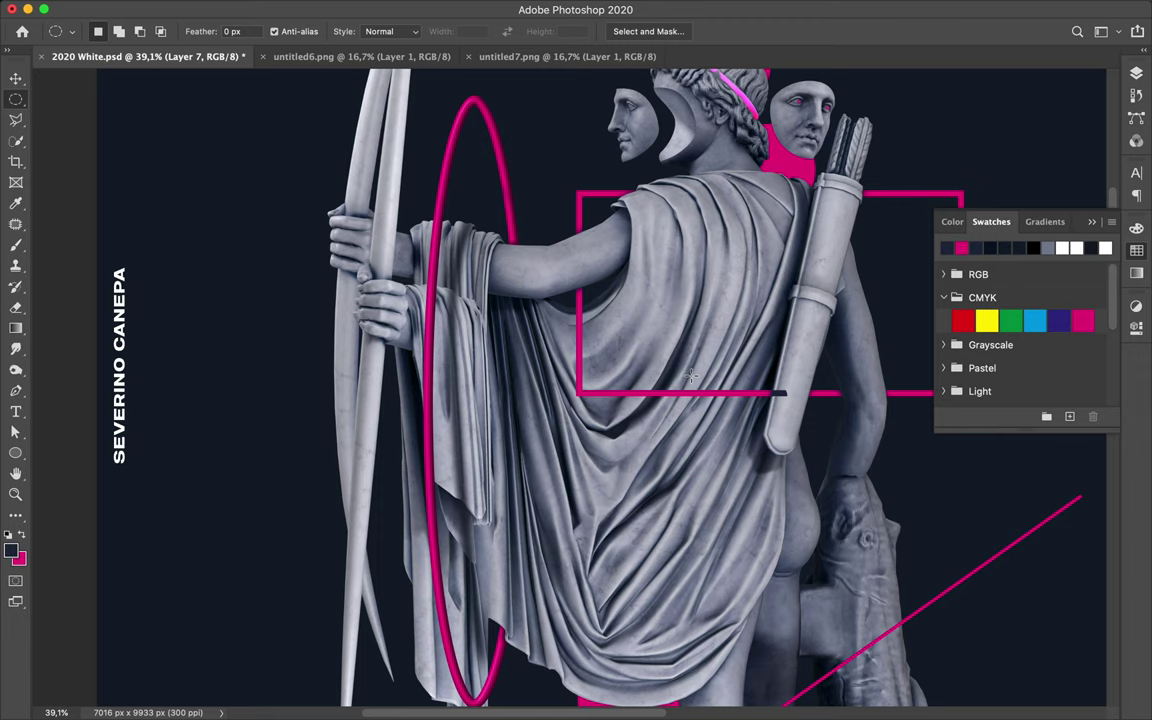
Warp the dark stroke into a curve along the rectangle's lower edge
left_click(1136, 73)
key("ctrl+t")
right_click(609, 336)
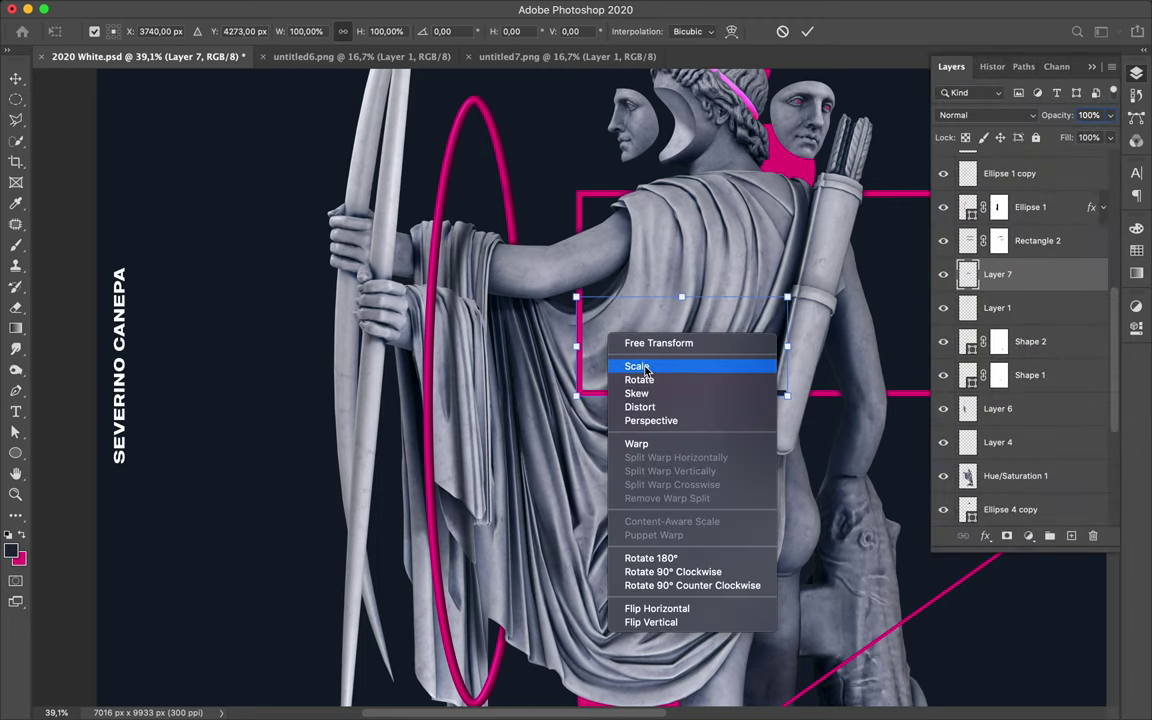
left_click(636, 443)
left_click_drag(580, 367, 597, 392)
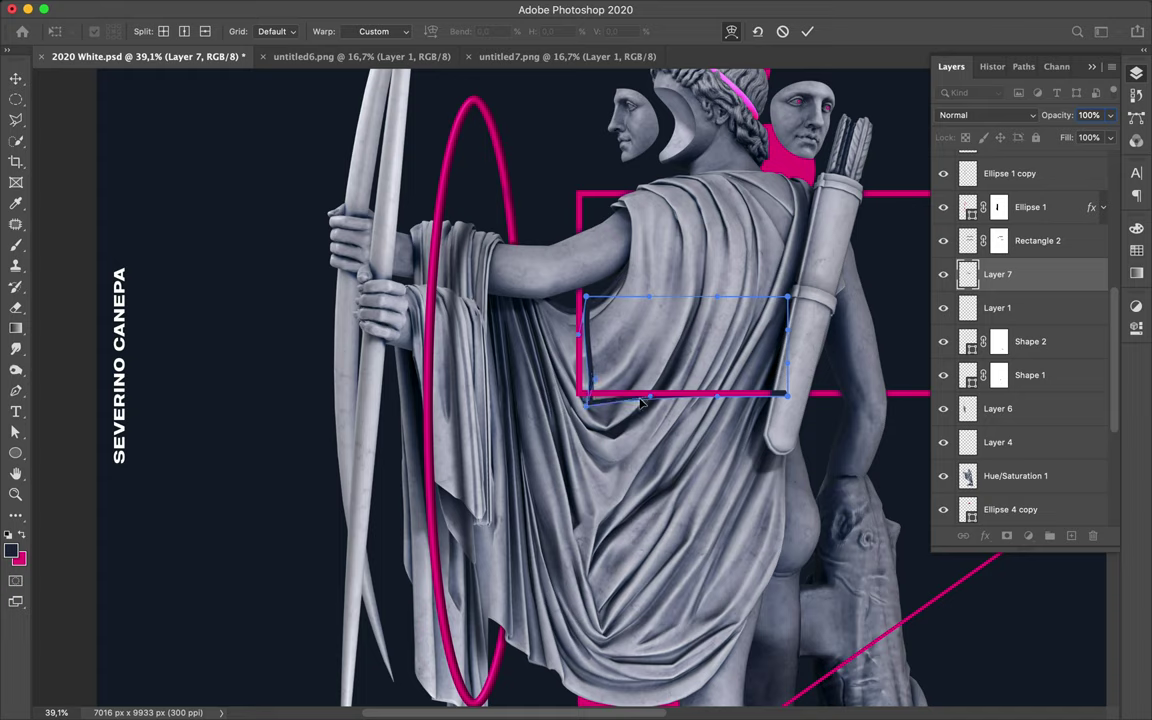
left_click_drag(643, 401, 652, 398)
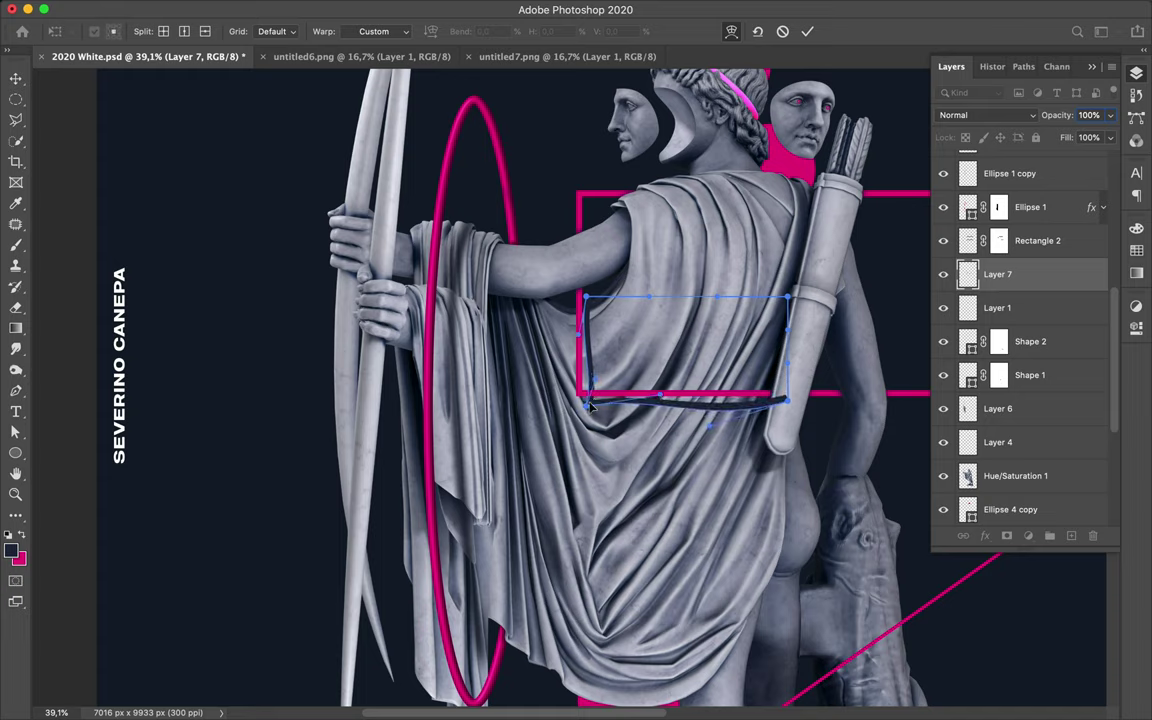
left_click_drag(688, 413, 660, 356)
key("Return")
Save the document and soften the shadow stroke with Gaussian Blur
key("ctrl+s")
left_click(286, 9)
left_click(350, 31)
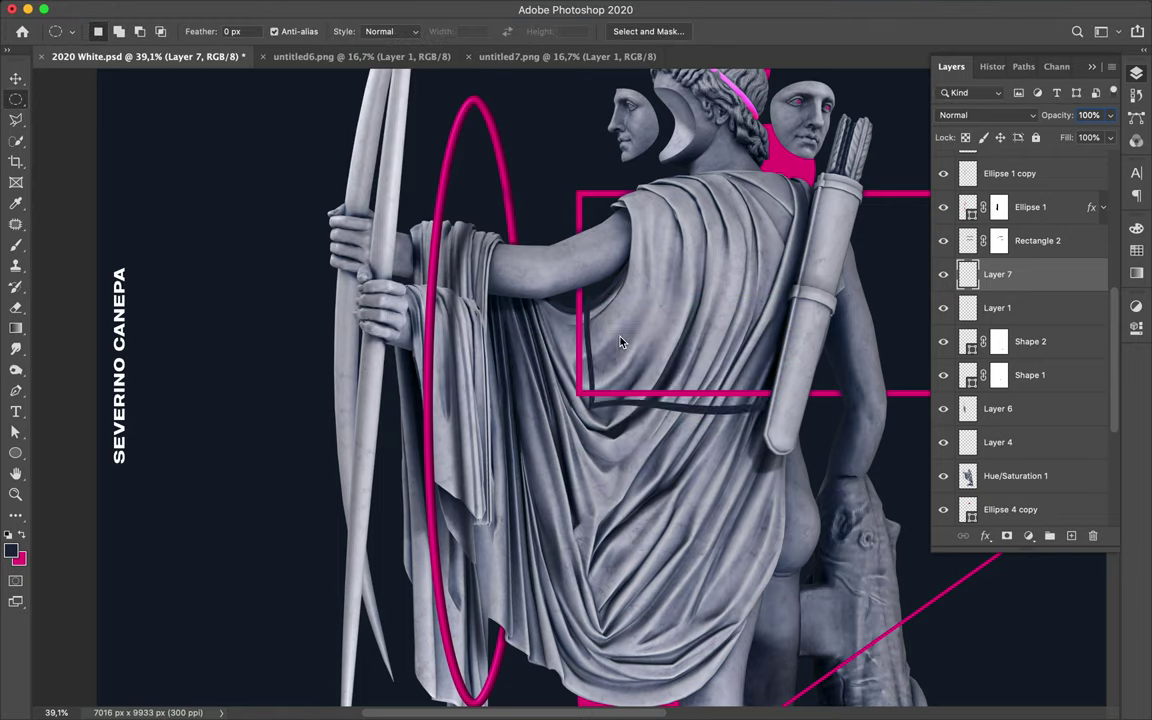
scroll(620, 334, "down", 3)
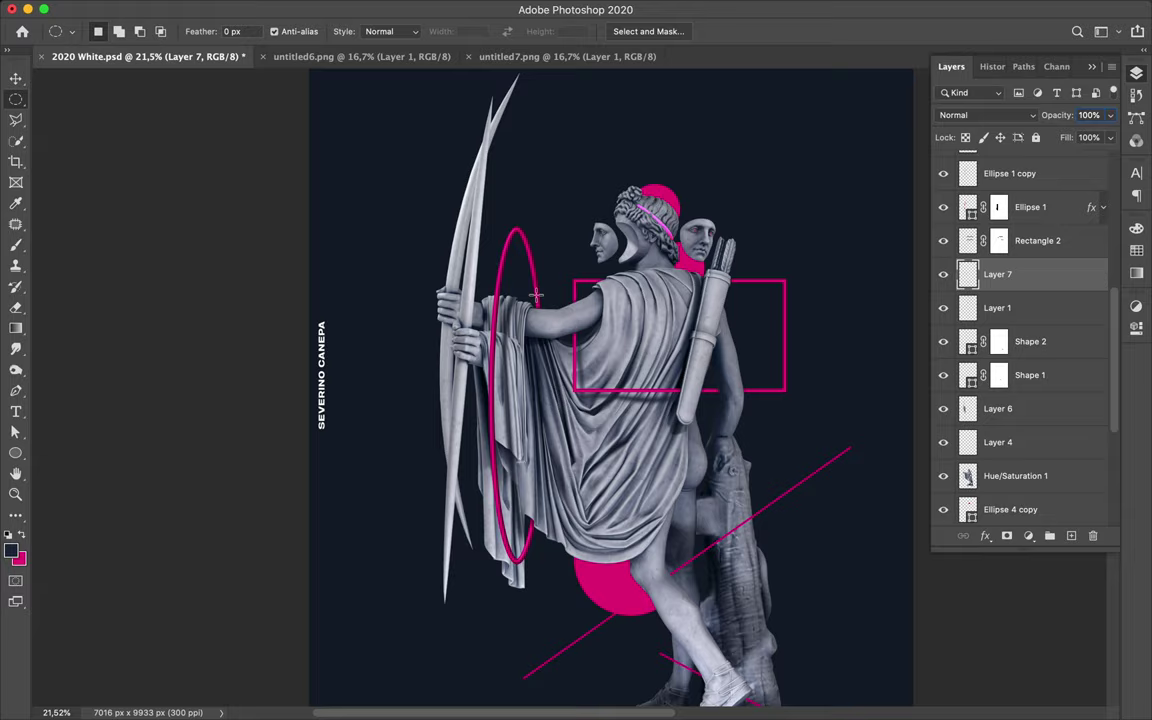
Make Layer 6 active and trace a Pen path around the statue's upper bow
key("v")
scroll(520, 290, "up", 3)
left_click(420, 280)
scroll(350, 270, "up", 3)
key("p")
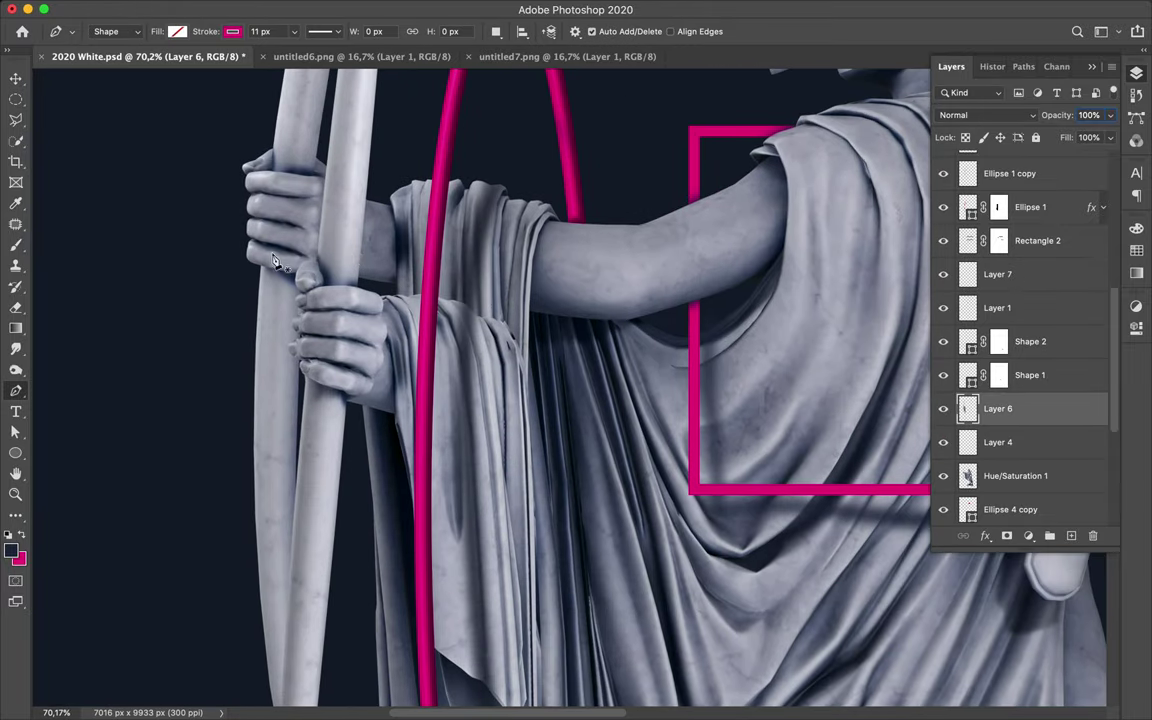
scroll(275, 262, "up", 2)
left_click(233, 245)
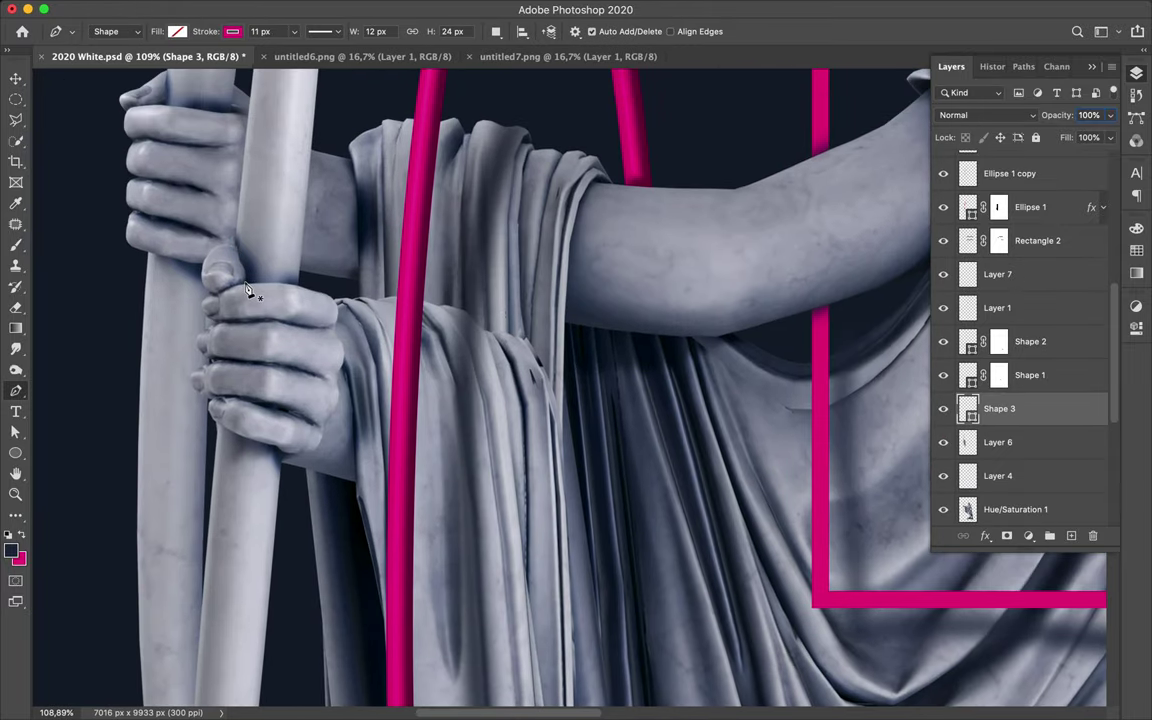
key("ctrl+z")
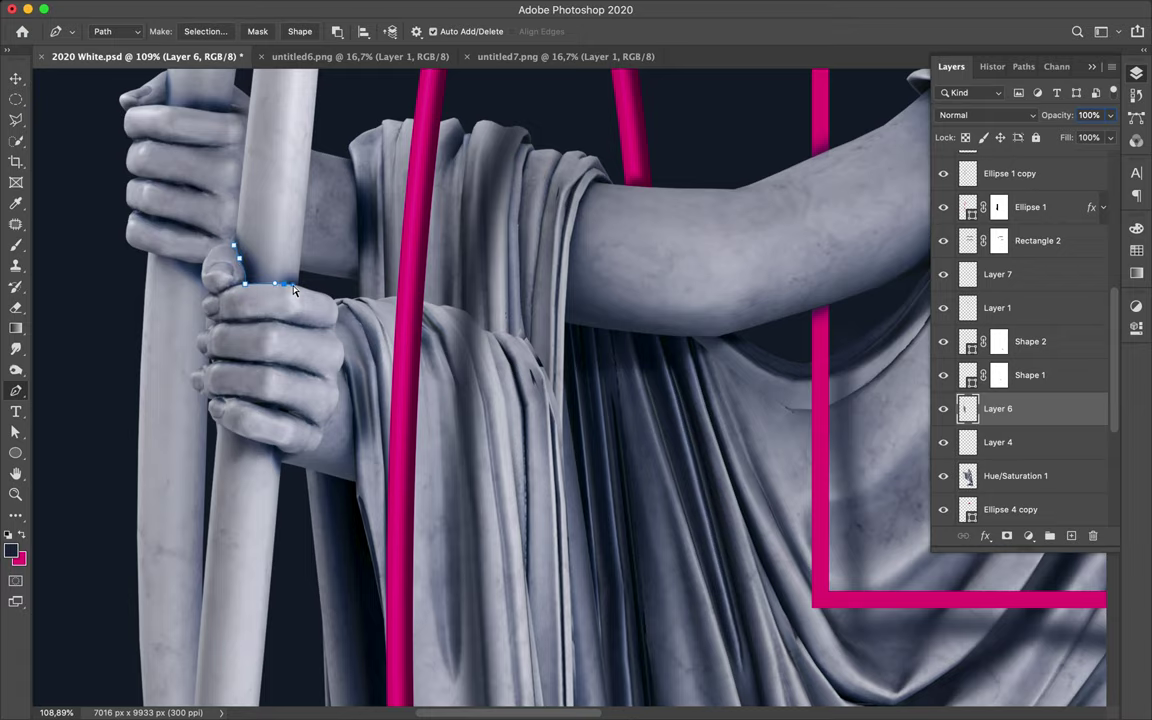
scroll(293, 289, "up", 2)
scroll(300, 293, "up", 3)
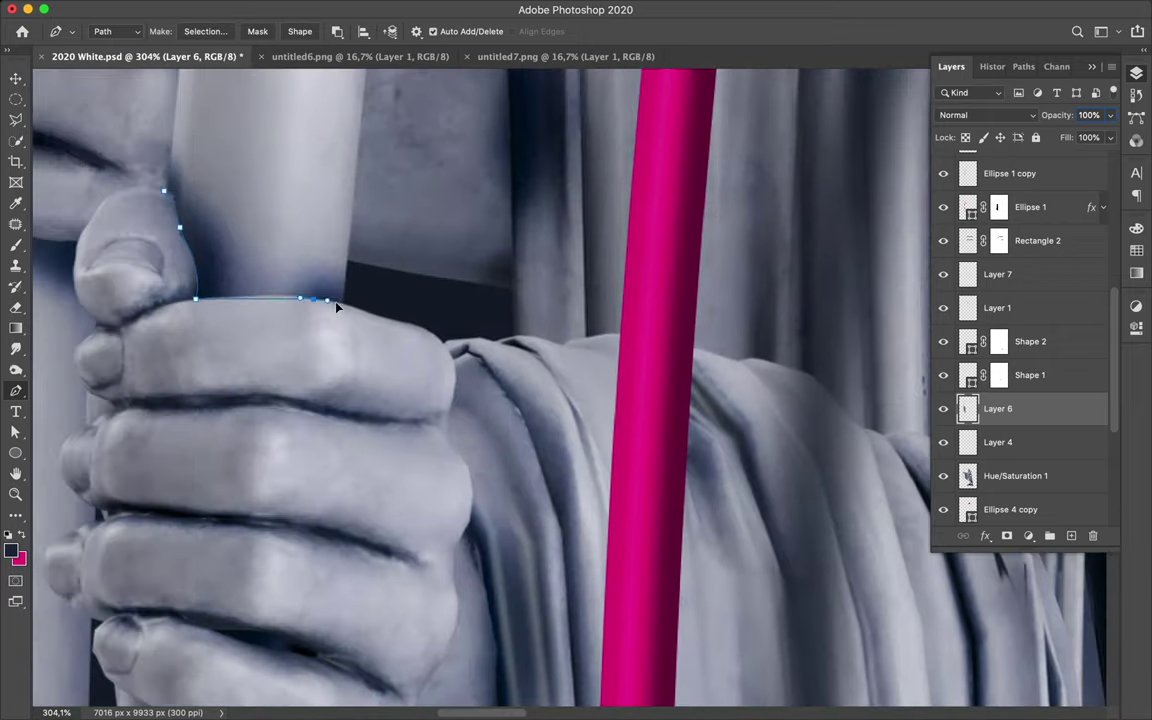
scroll(367, 312, "down", 3)
key("ctrl+0")
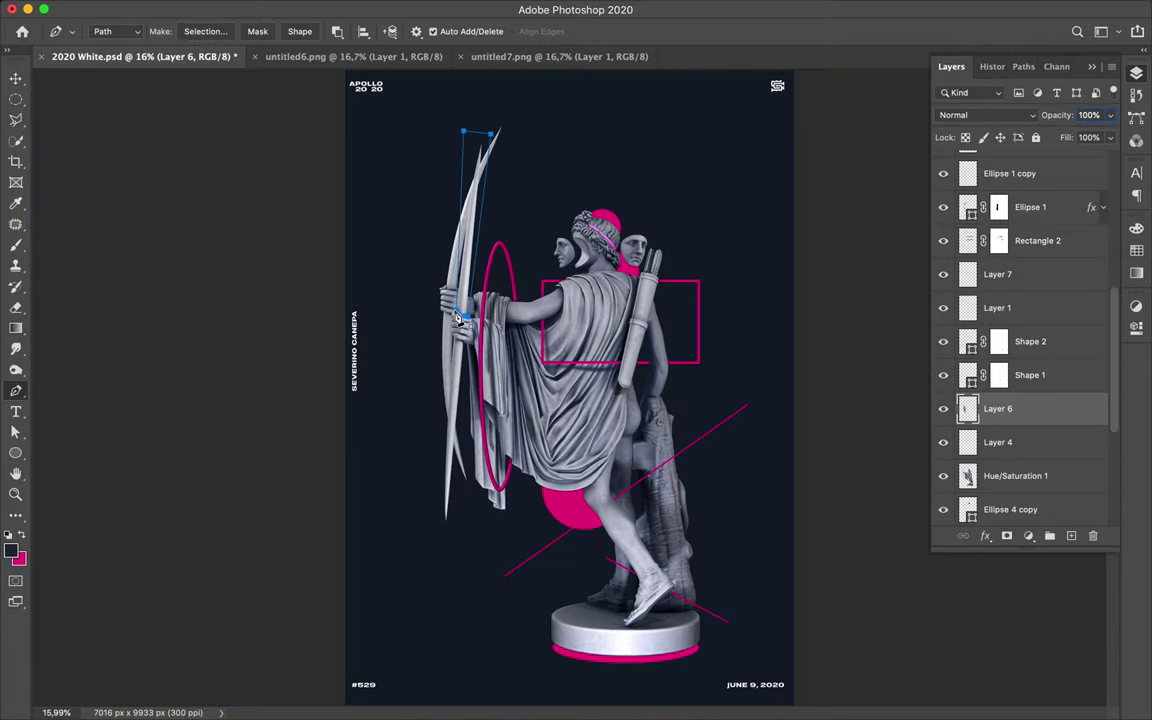
Turn the bow path into a selection and fill it pink on a clipped layer
left_click(224, 36)
left_click(661, 285)
key("b")
key("x")
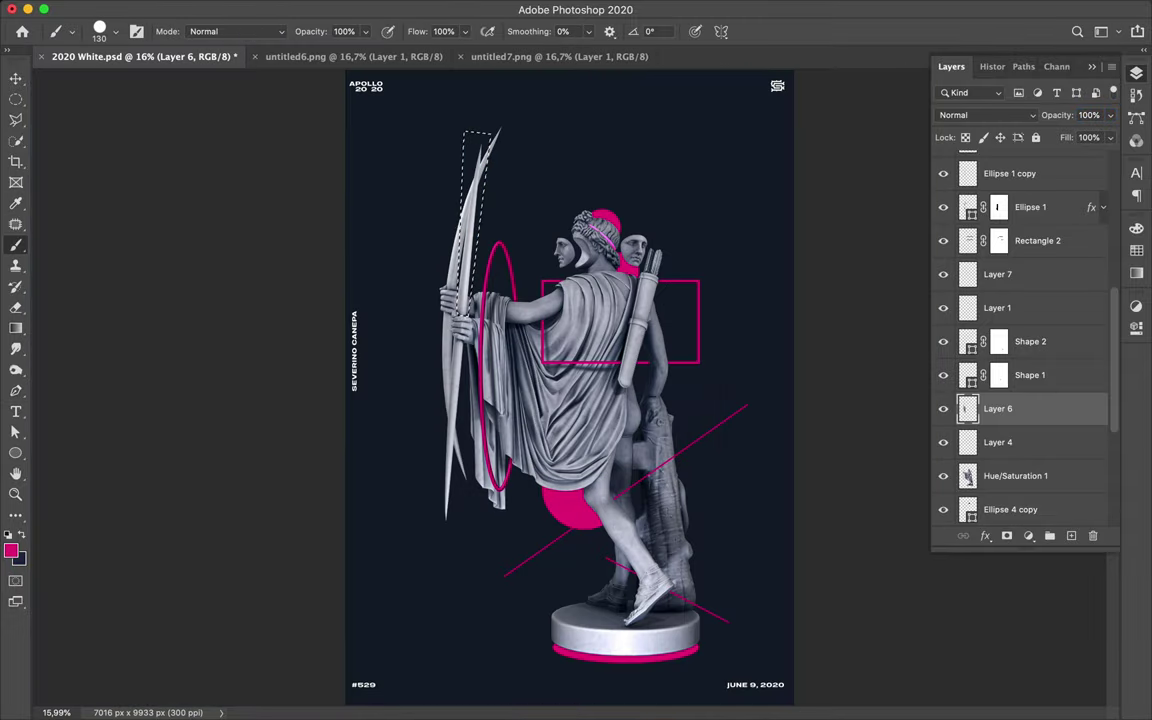
left_click(15, 327)
left_click(77, 342)
left_click(478, 215)
key("ctrl+j")
Set the pink bow fill to Overlay blending and deselect
key("v")
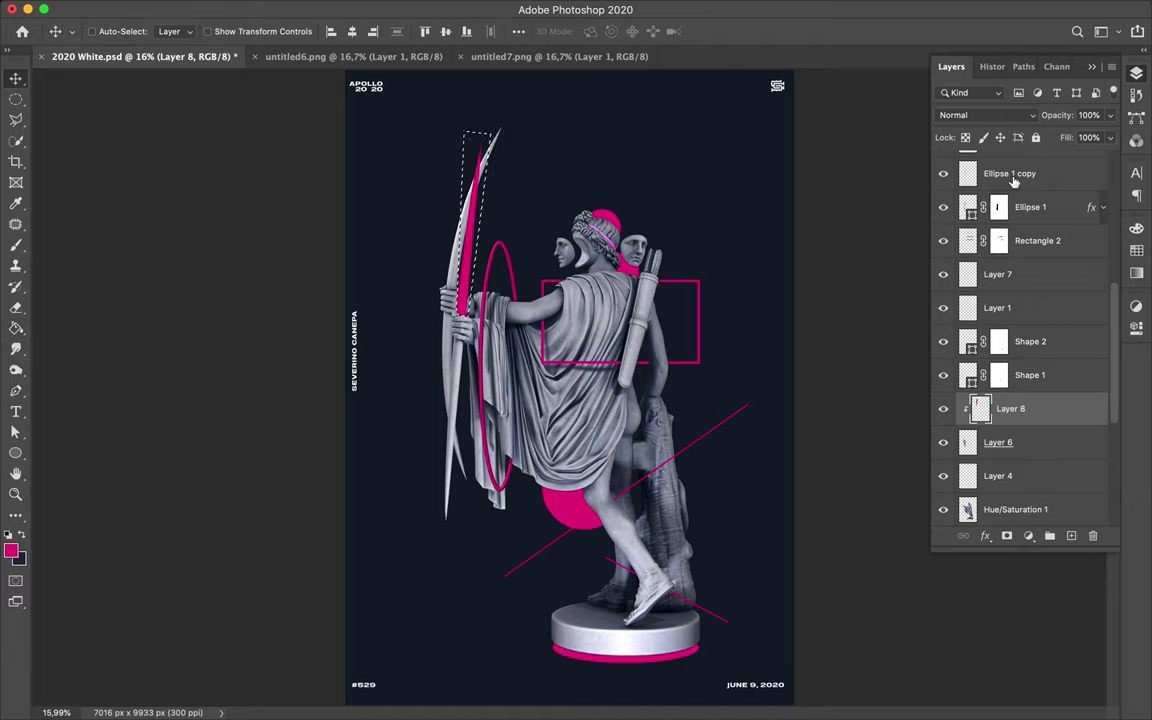
left_click(985, 115)
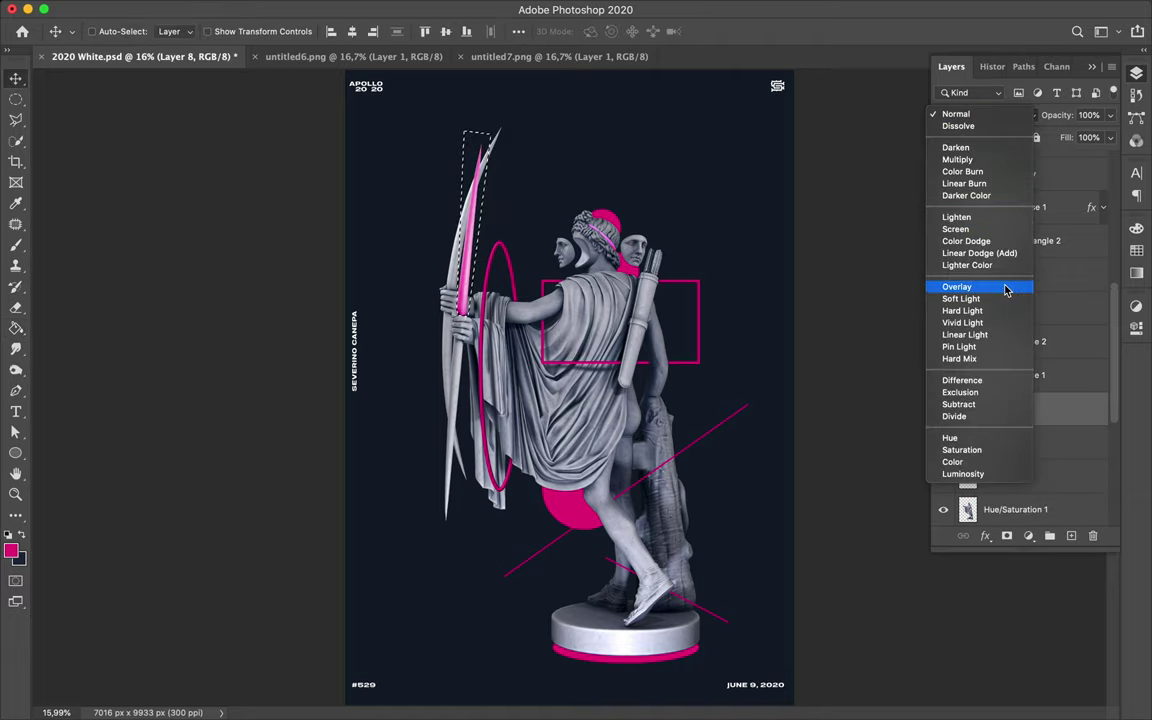
key("Escape")
key("shift+alt+o")
key("m")
key("ctrl+d")
scroll(617, 295, "up", 2)
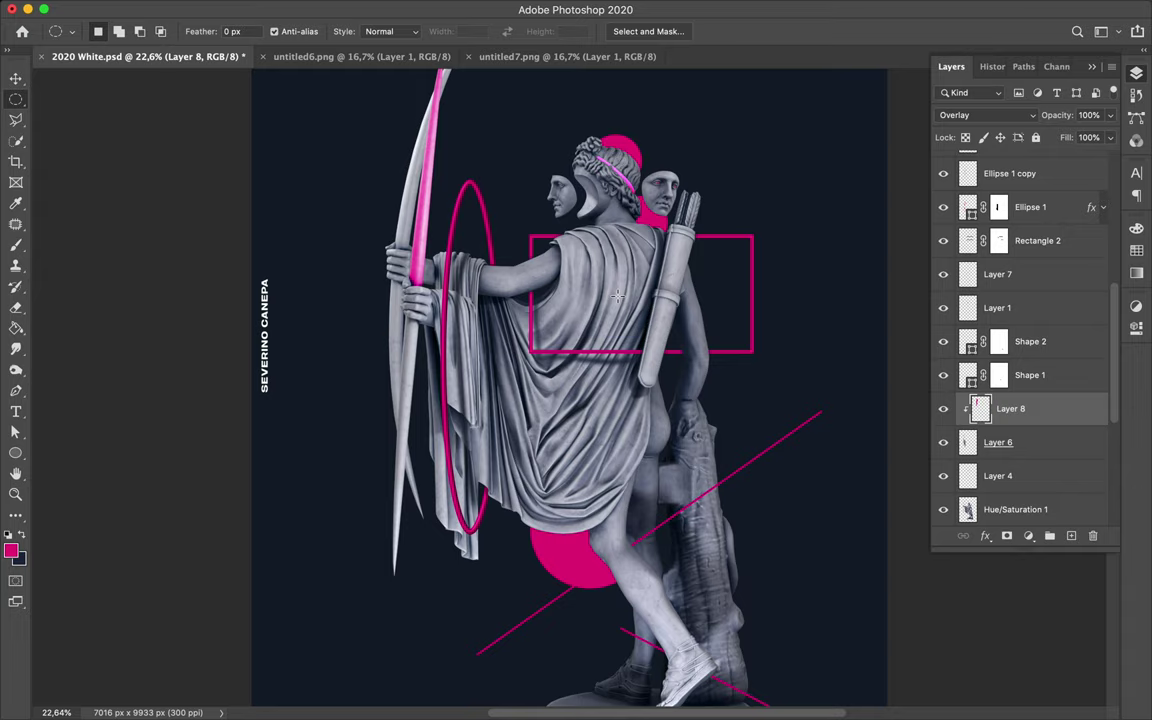
scroll(617, 295, "down", 2)
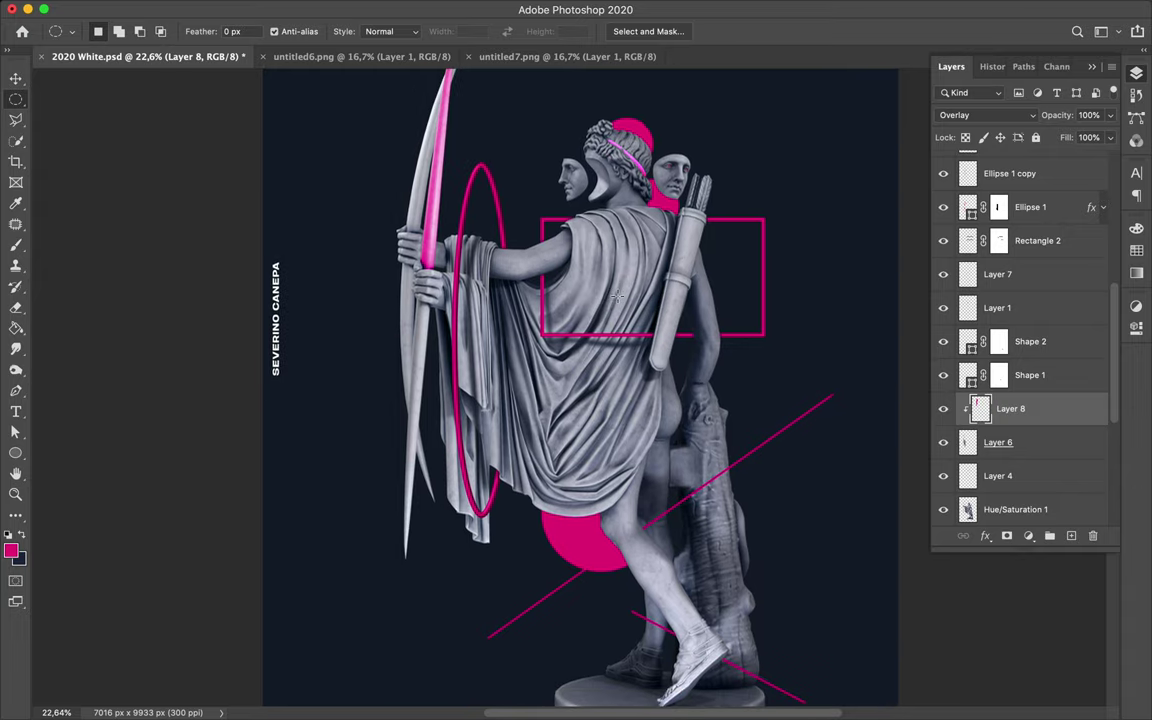
scroll(617, 295, "down", 2)
scroll(617, 295, "up", 5)
Undo a stray move of Layer 6 and erase small patches on the drapery
key("v")
left_click_drag(355, 348, 440, 348)
key("e")
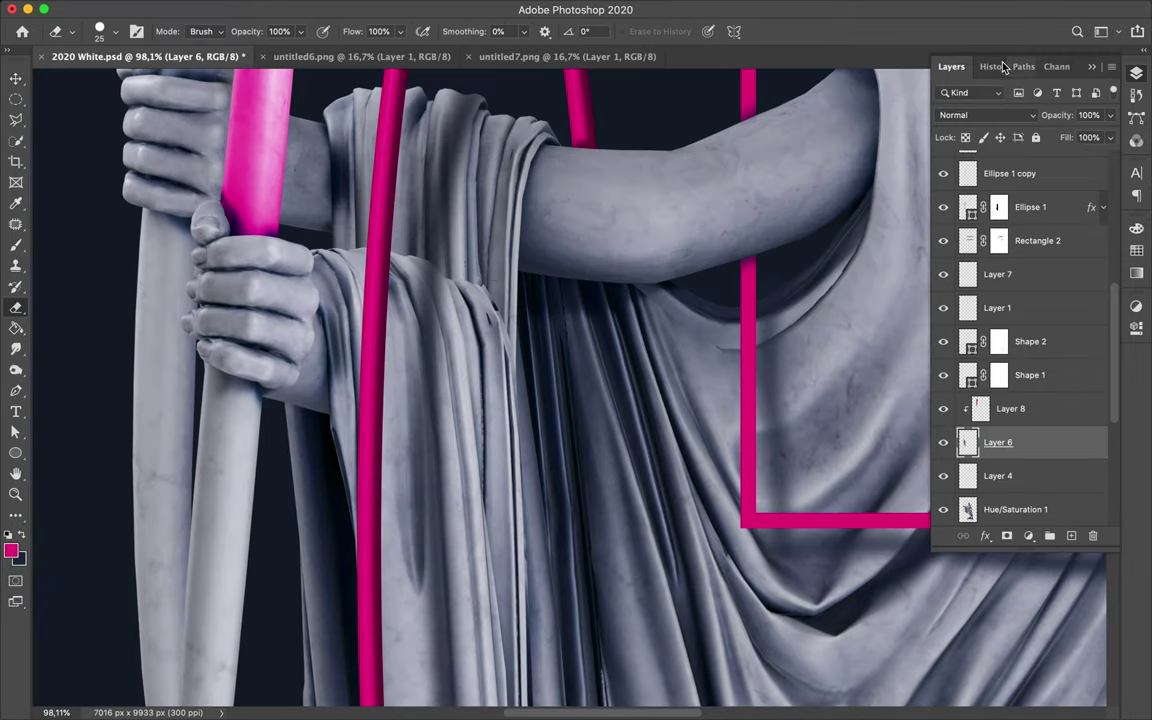
left_click(991, 66)
left_click(993, 497)
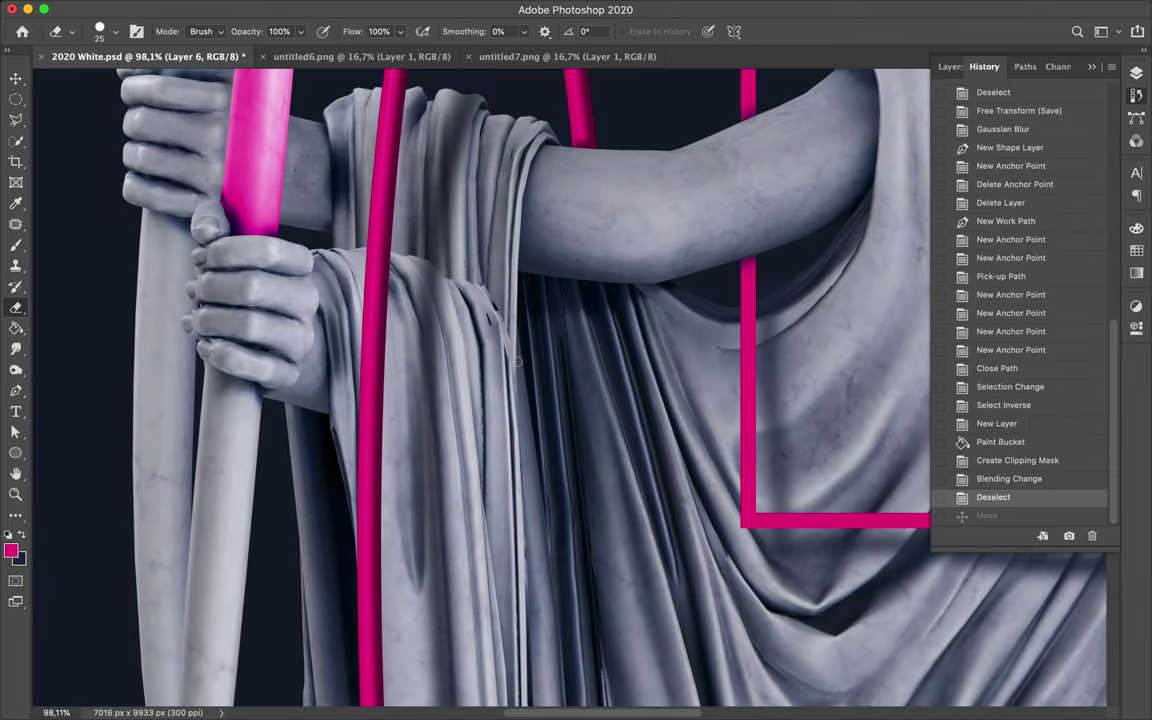
left_click_drag(437, 251, 448, 290)
mouse_move(536, 466)
left_mouse_down()
mouse_move(530, 527)
mouse_move(571, 542)
left_mouse_up()
key("super+0")
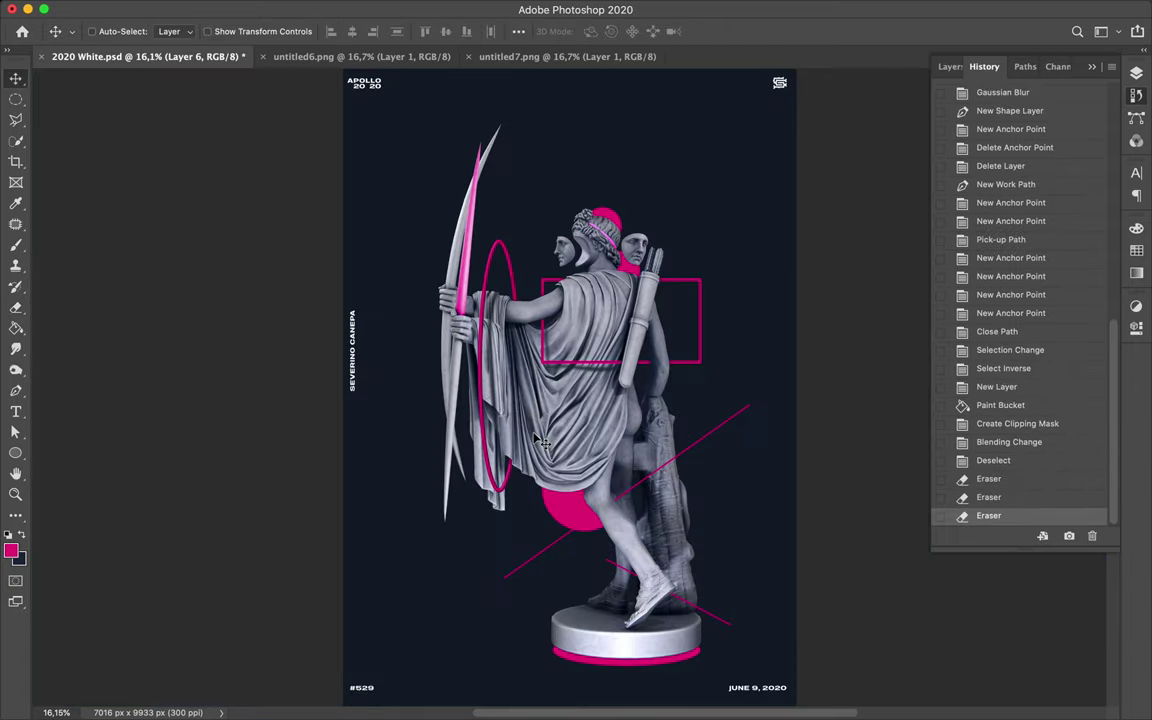
left_click(951, 66)
scroll(1010, 320, "down", 3)
Show the Hue/Saturation 1 copy statue and shift it left over the first
scroll(1010, 320, "up", 5)
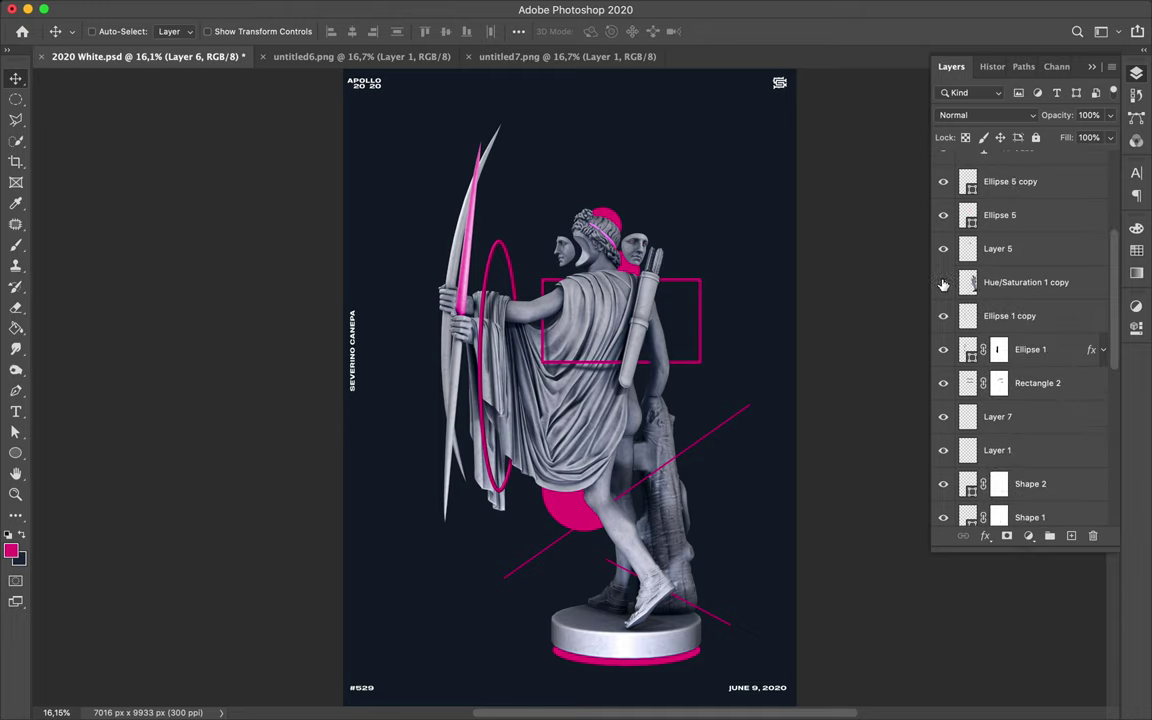
left_click(943, 283)
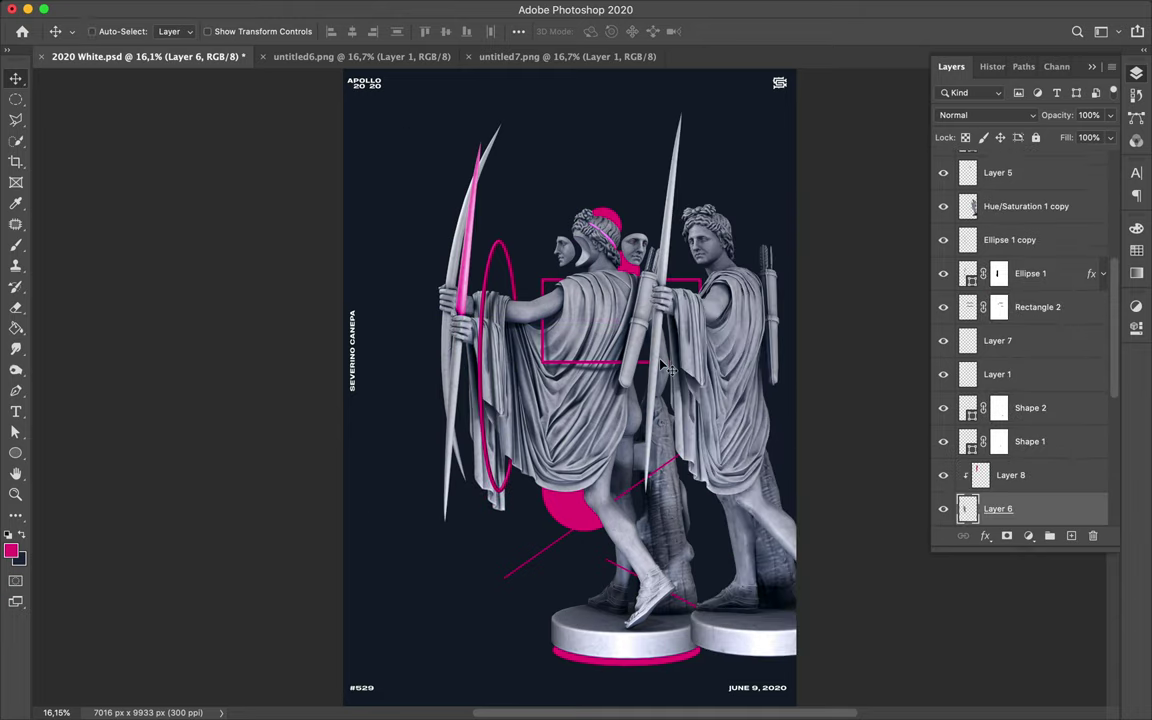
left_click(645, 327, "super")
left_click_drag(645, 327, 525, 325)
scroll(523, 435, "up", 2)
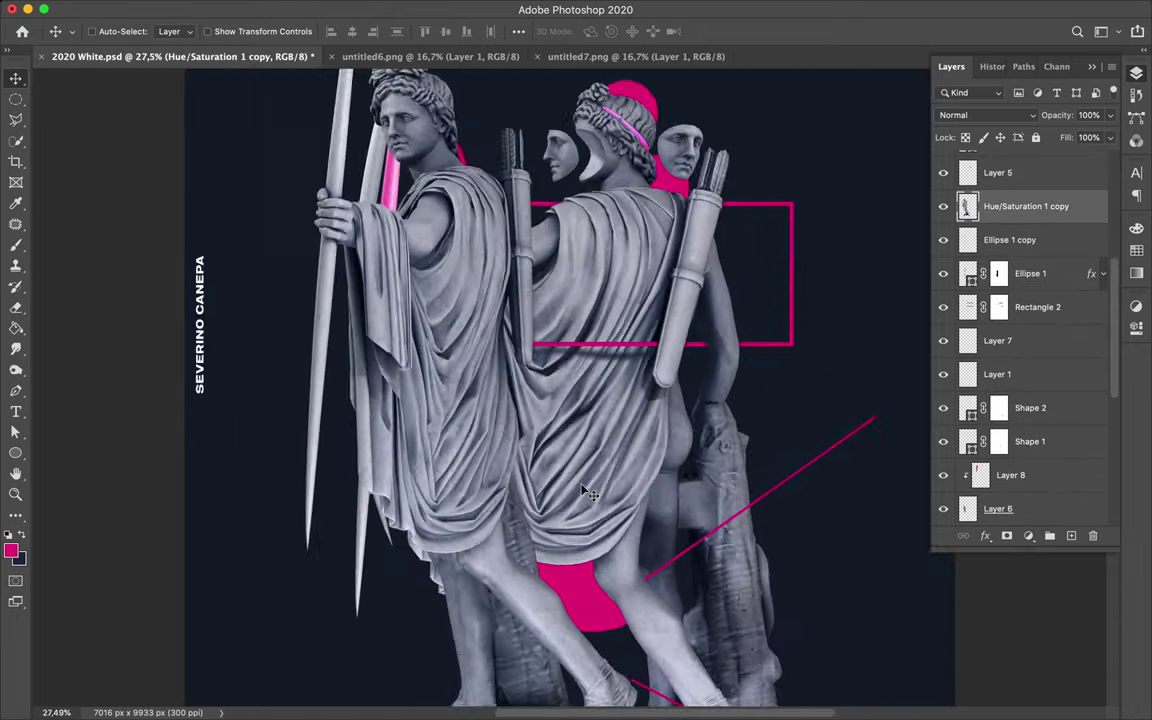
scroll(583, 488, "up", 5)
scroll(583, 488, "down", 5)
scroll(581, 486, "down", 5)
scroll(586, 500, "down", 3)
scroll(553, 468, "up", 2)
Trace the outline of the statue's front foot with the Pen tool
key("p")
scroll(553, 468, "up", 5)
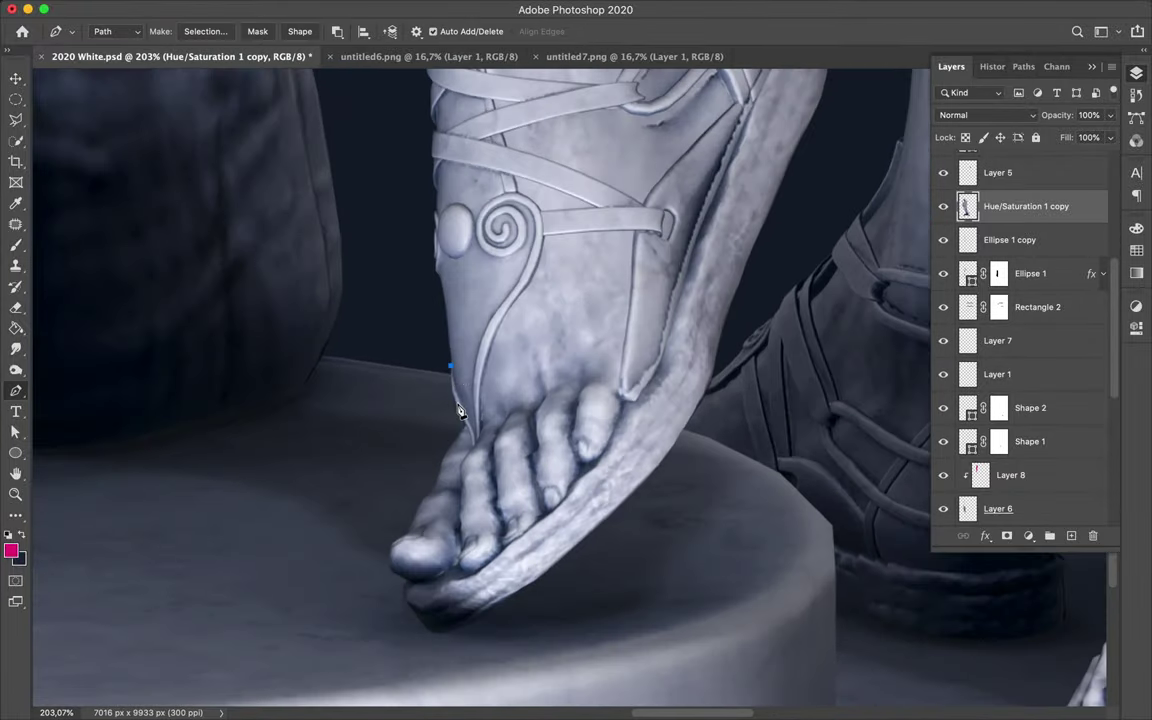
scroll(460, 410, "up", 5)
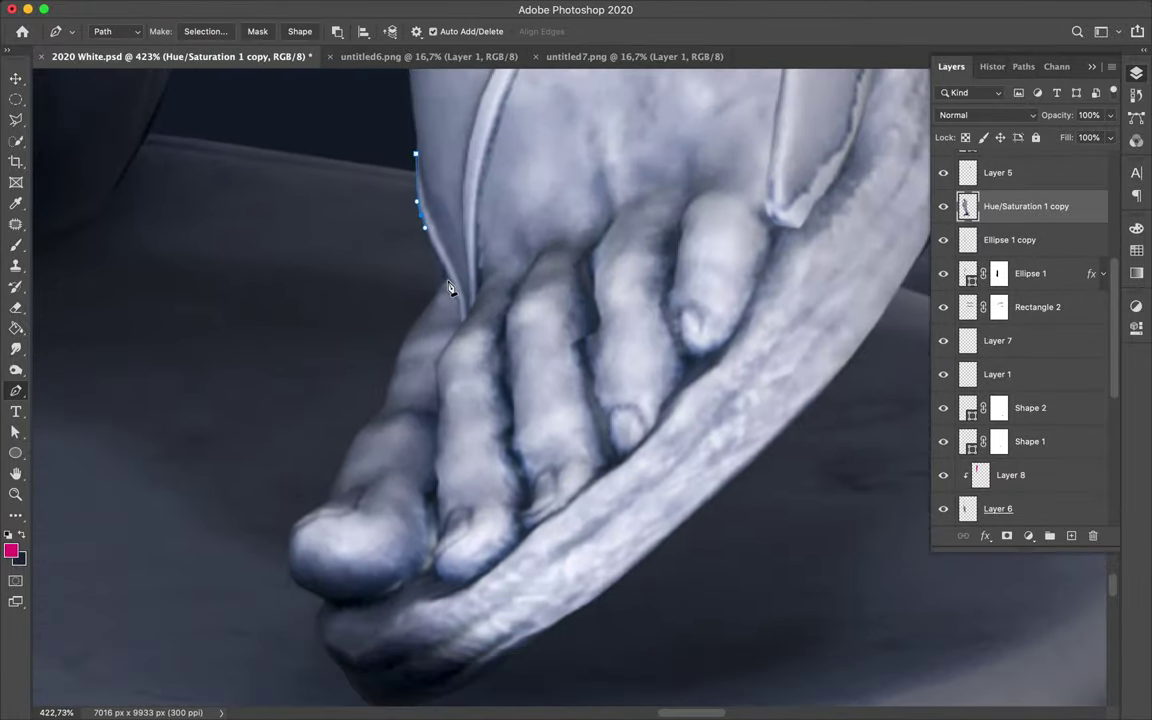
right_click(438, 288)
key("Escape")
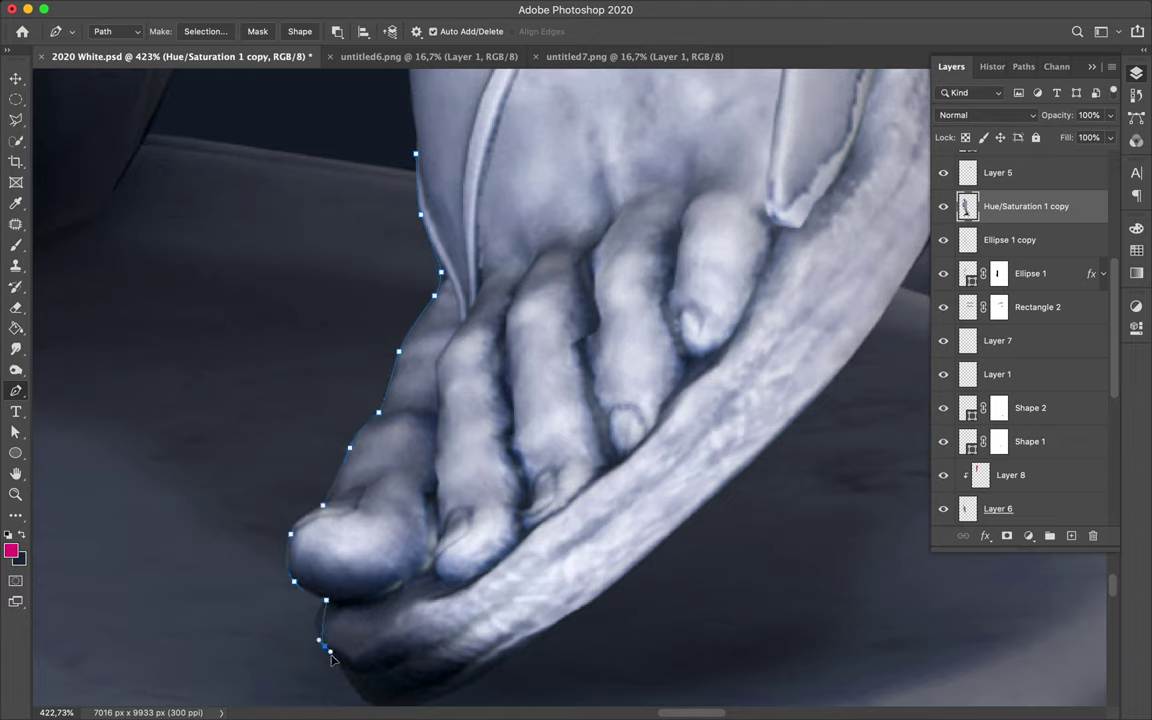
scroll(340, 676, "down", 3)
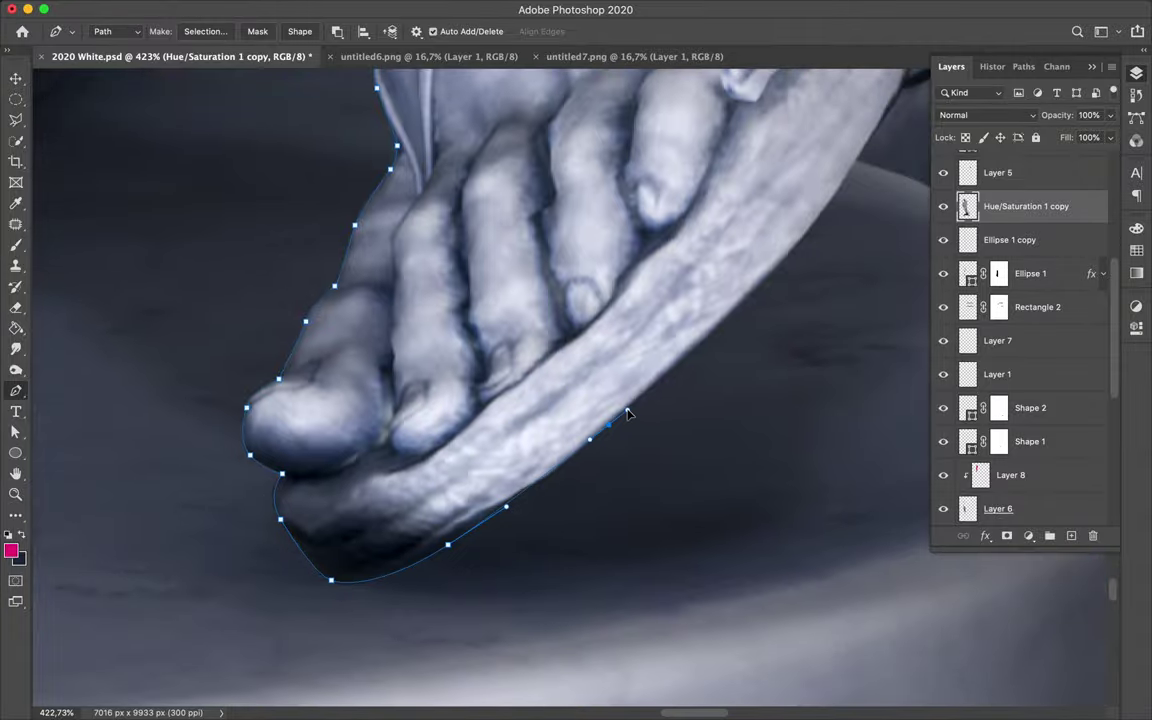
scroll(628, 410, "up", 2)
scroll(628, 410, "right", 3)
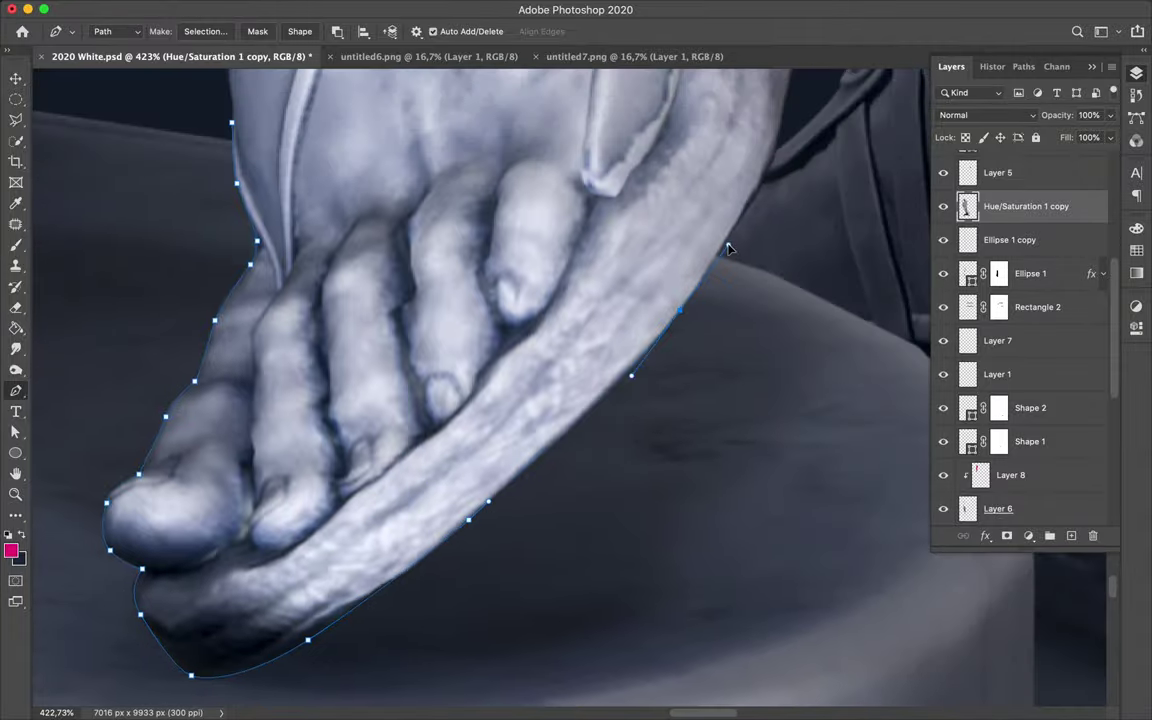
scroll(742, 328, "up", 5)
scroll(742, 328, "right", 1)
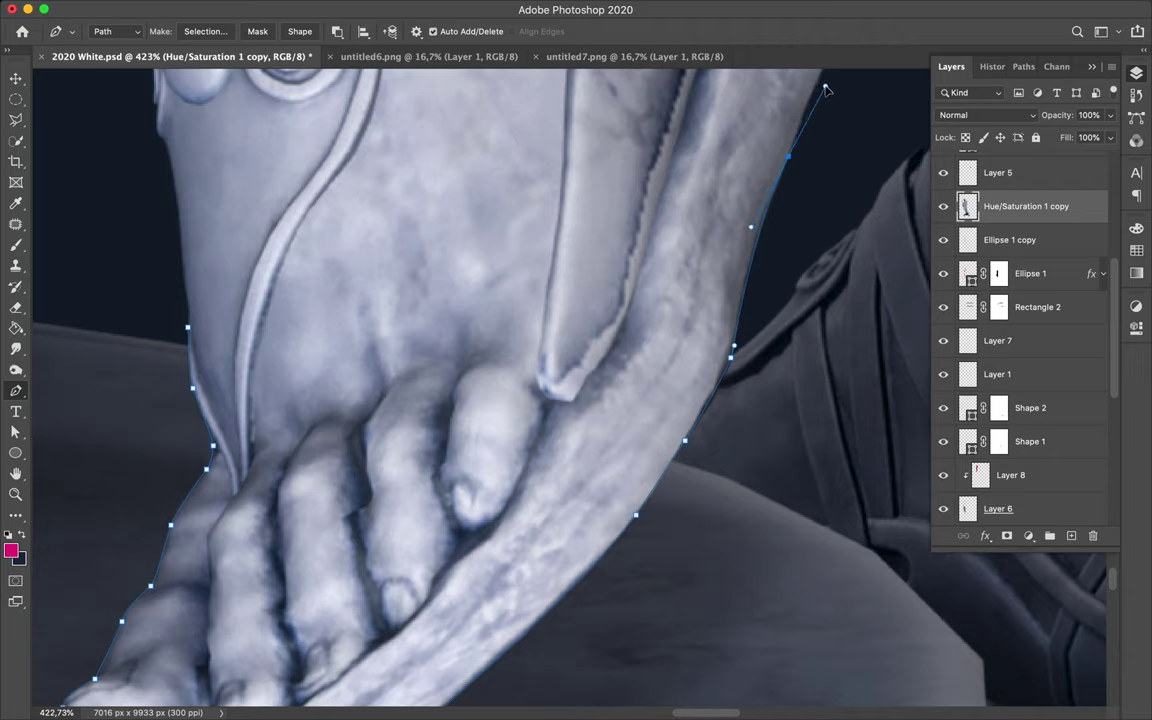
scroll(820, 100, "up", 8)
scroll(773, 206, "right", 3)
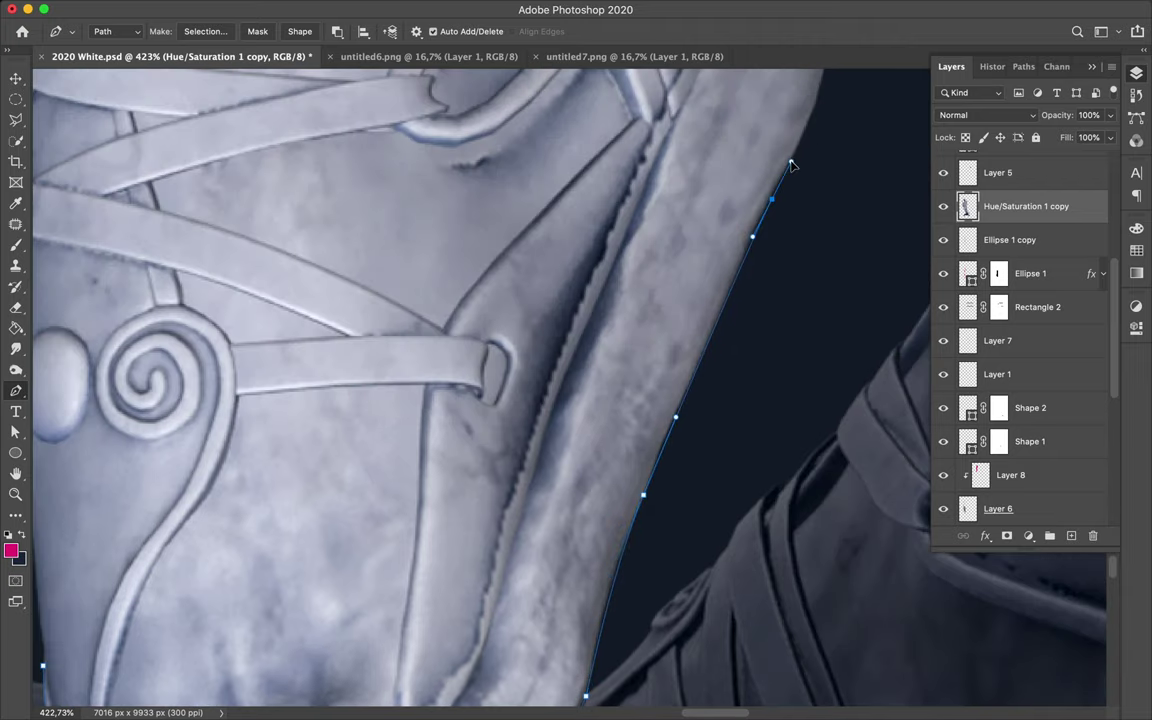
scroll(783, 195, "up", 4)
scroll(773, 184, "right", 1)
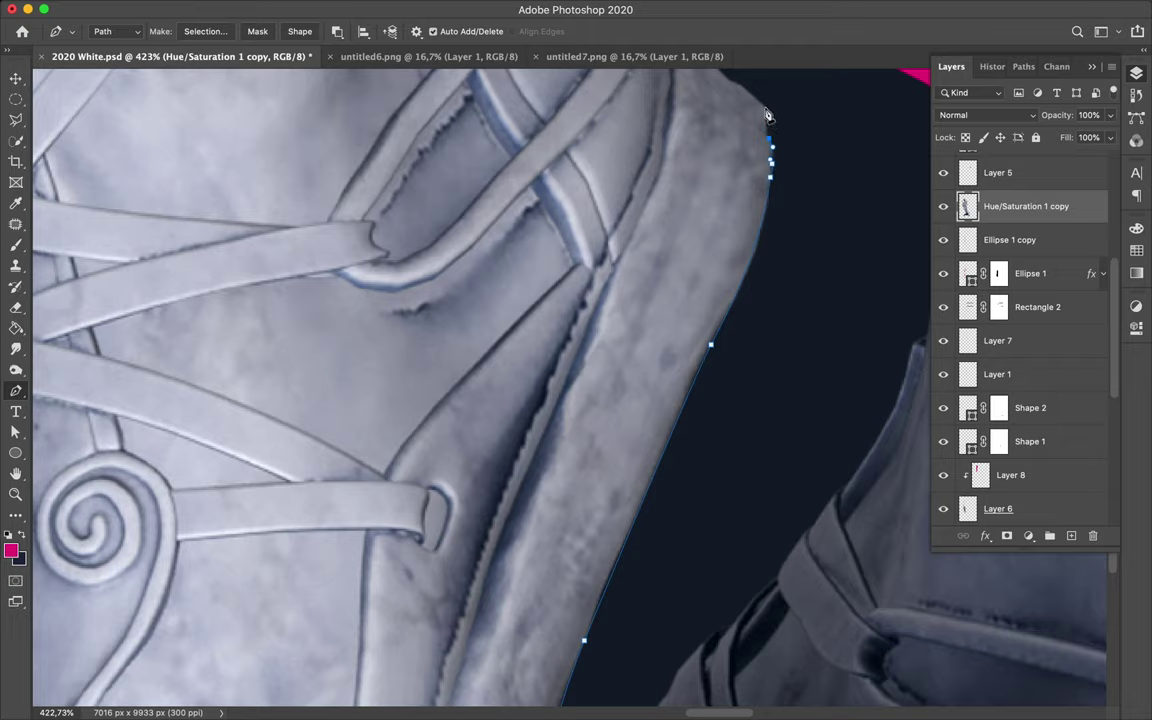
scroll(766, 94, "up", 4)
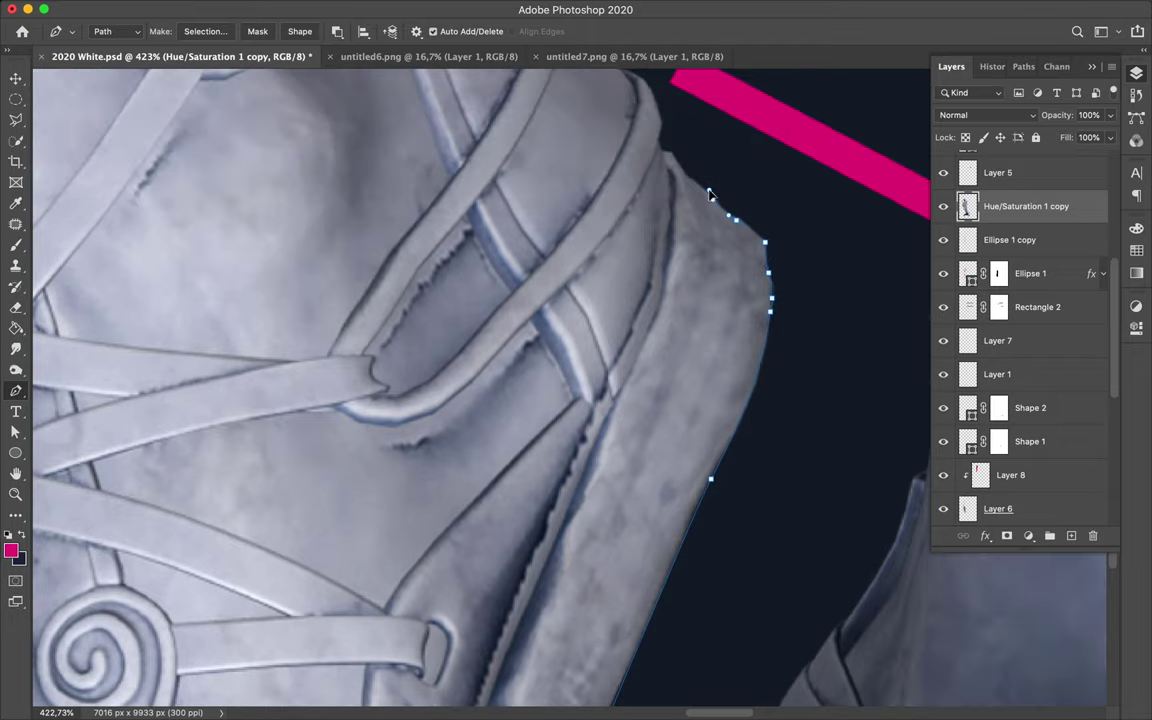
key("ctrl+0")
scroll(634, 342, "up", 3)
scroll(634, 342, "up", 2)
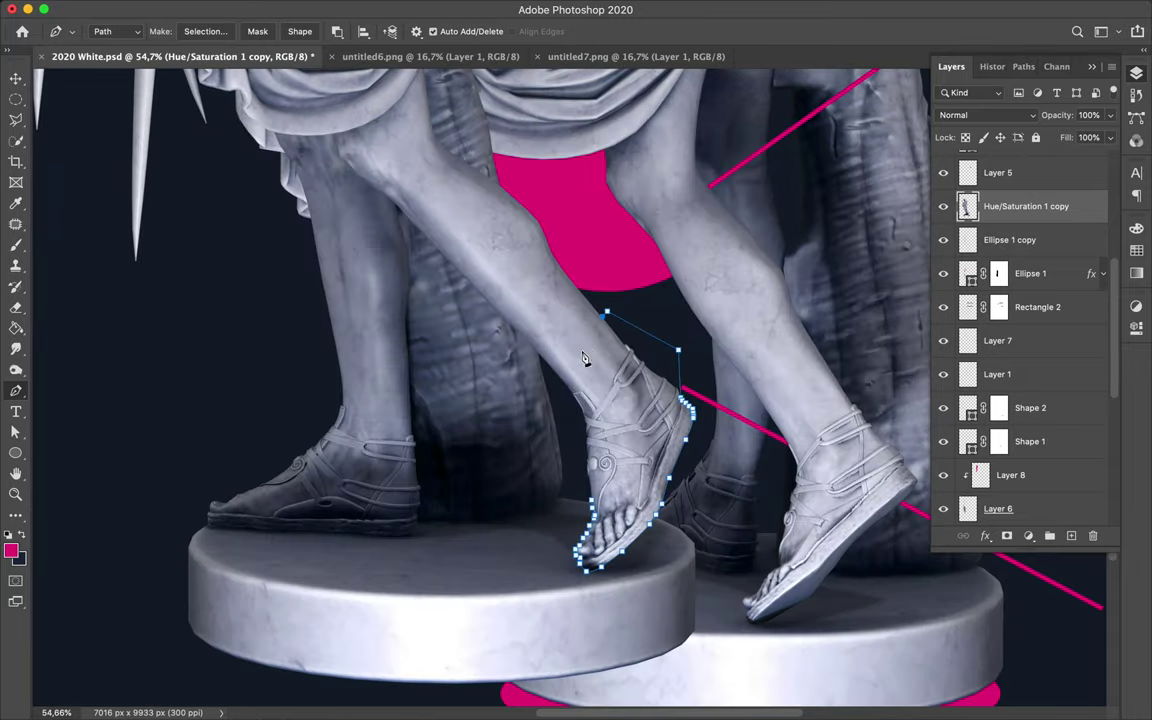
left_click_drag(580, 361, 538, 362)
Copy the traced foot onto new Layer 9 and slide it 755 px right
left_click(205, 32)
left_click(660, 288)
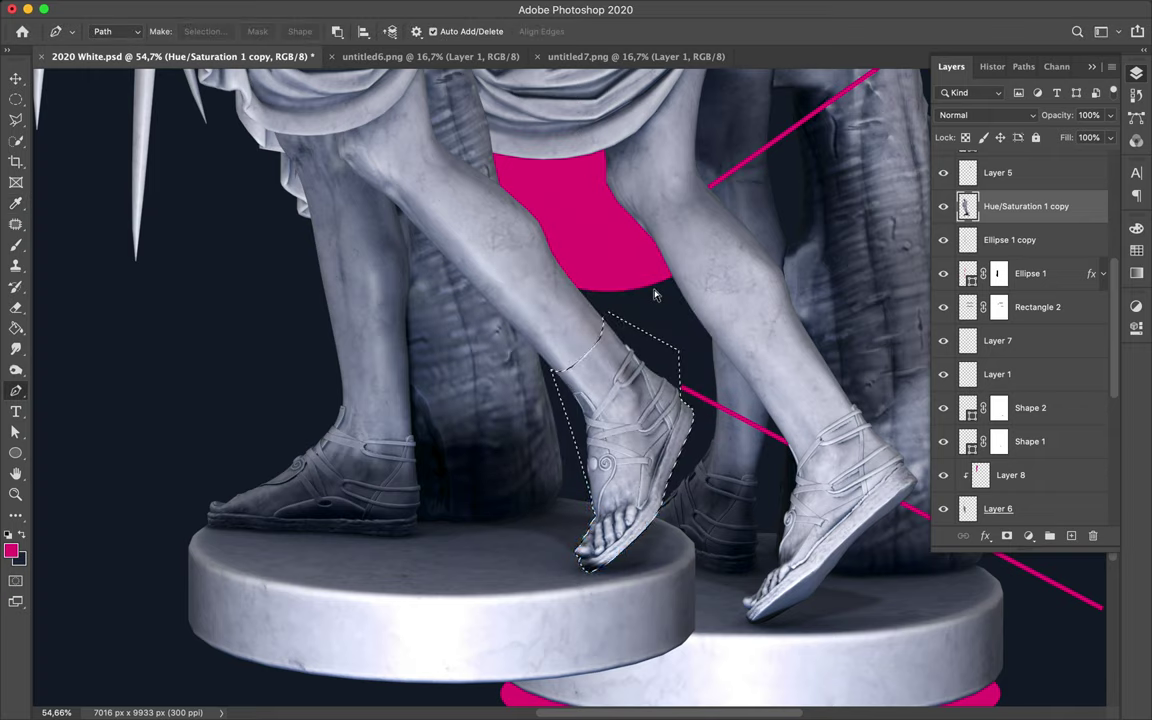
key("ctrl+j")
key("v")
left_click_drag(583, 391, 822, 470)
scroll(822, 470, "up", 2)
left_click_drag(530, 441, 707, 488)
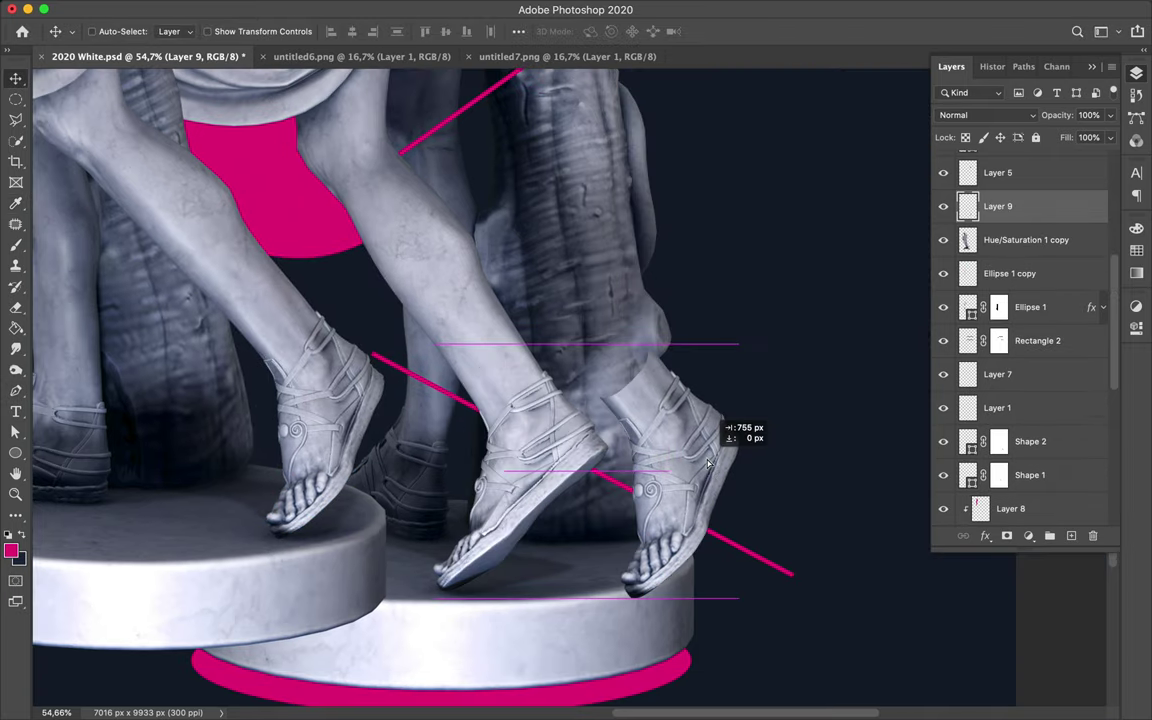
On a new layer, draw a magenta-filled Pen shape crescent curving around the copied foot's ankle
scroll(648, 421, "up", 2)
key("ctrl+shift+alt+n")
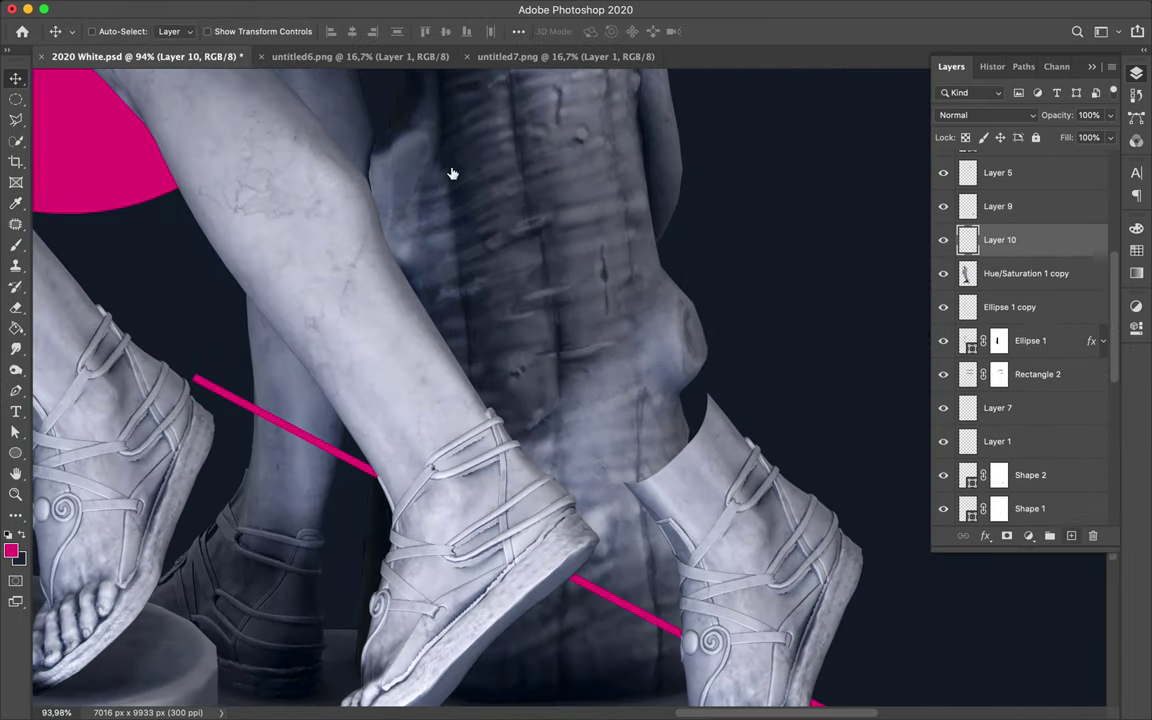
key("p")
left_click(177, 31)
left_click(77, 113)
scroll(656, 424, "up", 3)
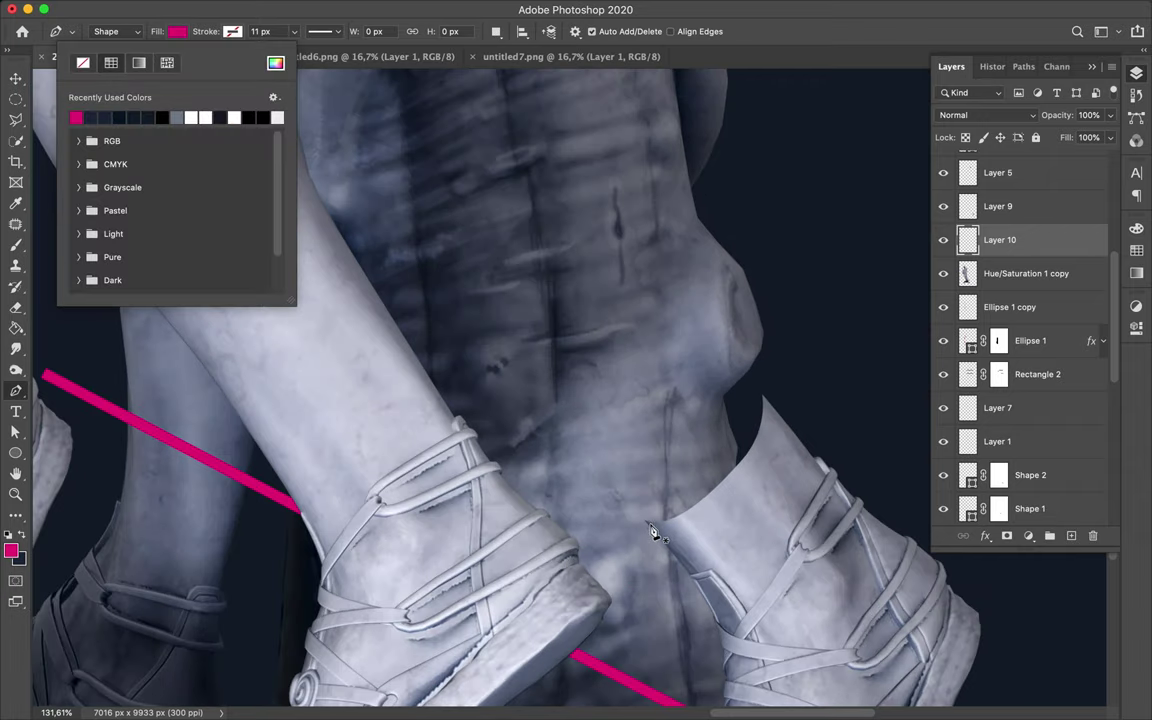
scroll(653, 535, "up", 3)
left_click(590, 562)
left_click_drag(583, 500, 629, 430)
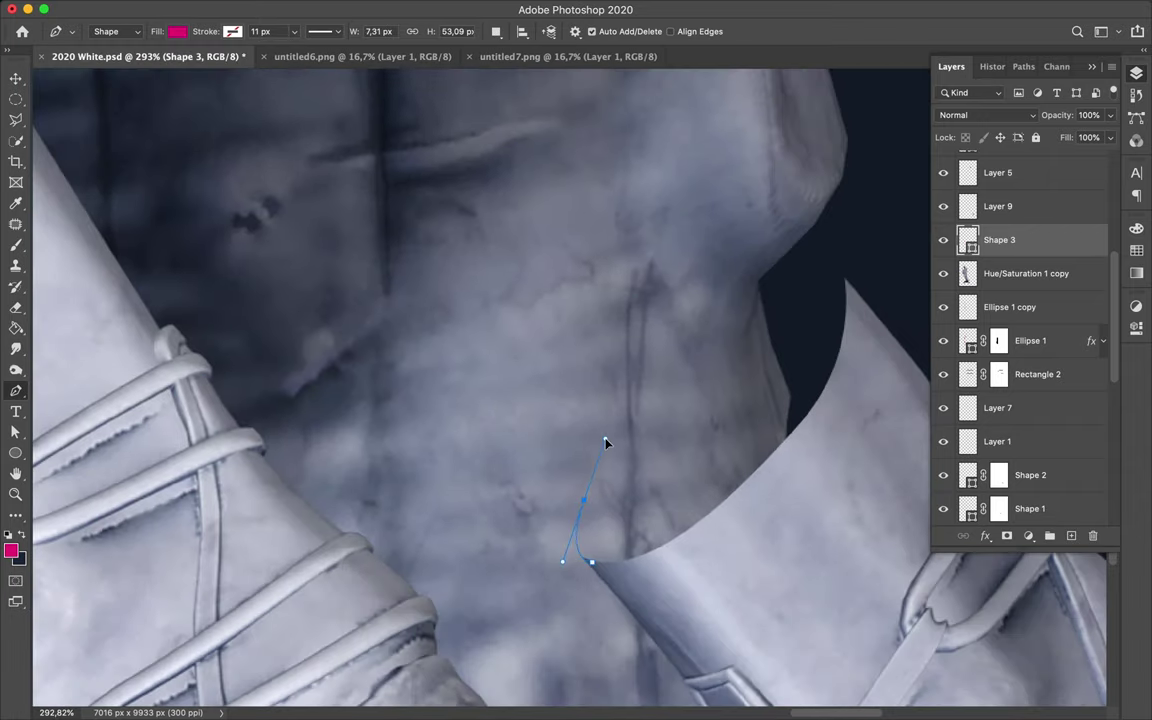
left_click_drag(765, 281, 775, 270)
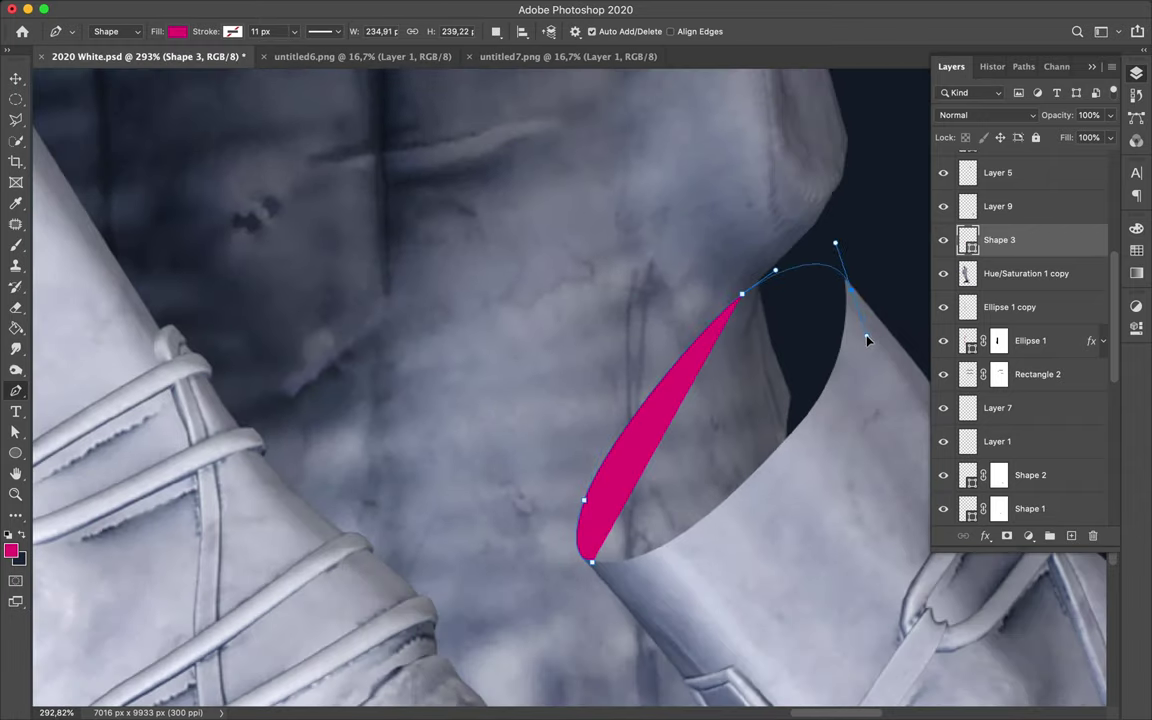
left_click_drag(868, 330, 776, 501)
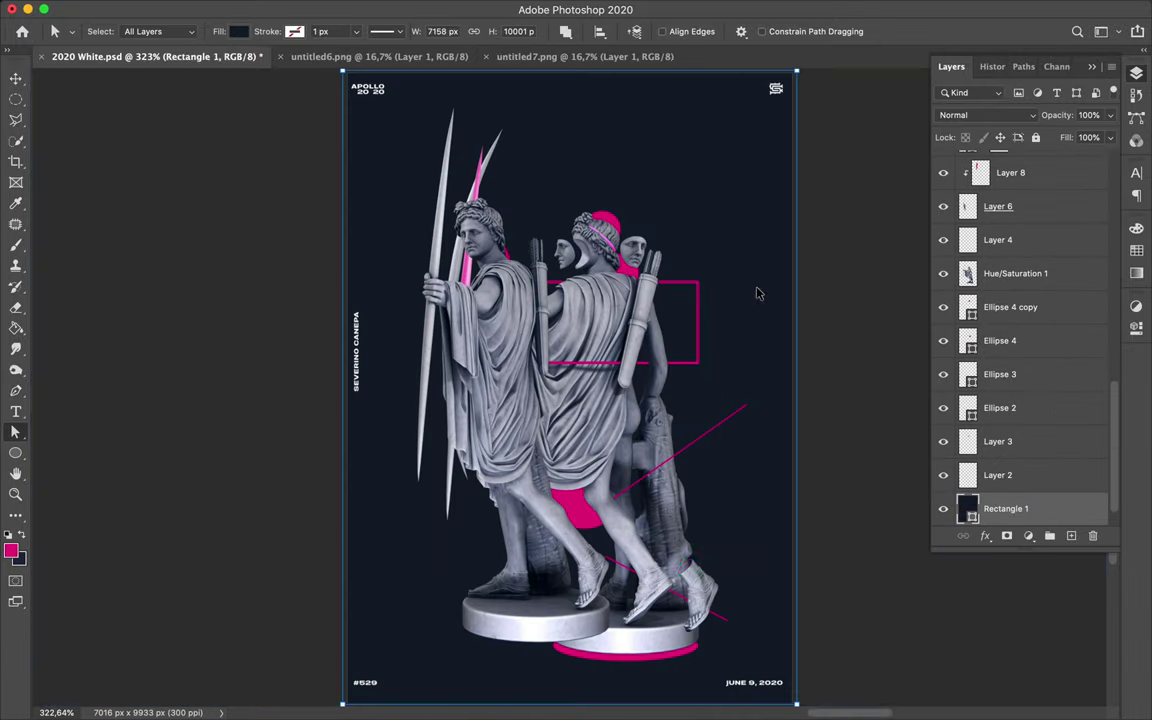
Add a new Layer 10 and enlarge the brush to 476 px
scroll(1020, 330, "up", 3)
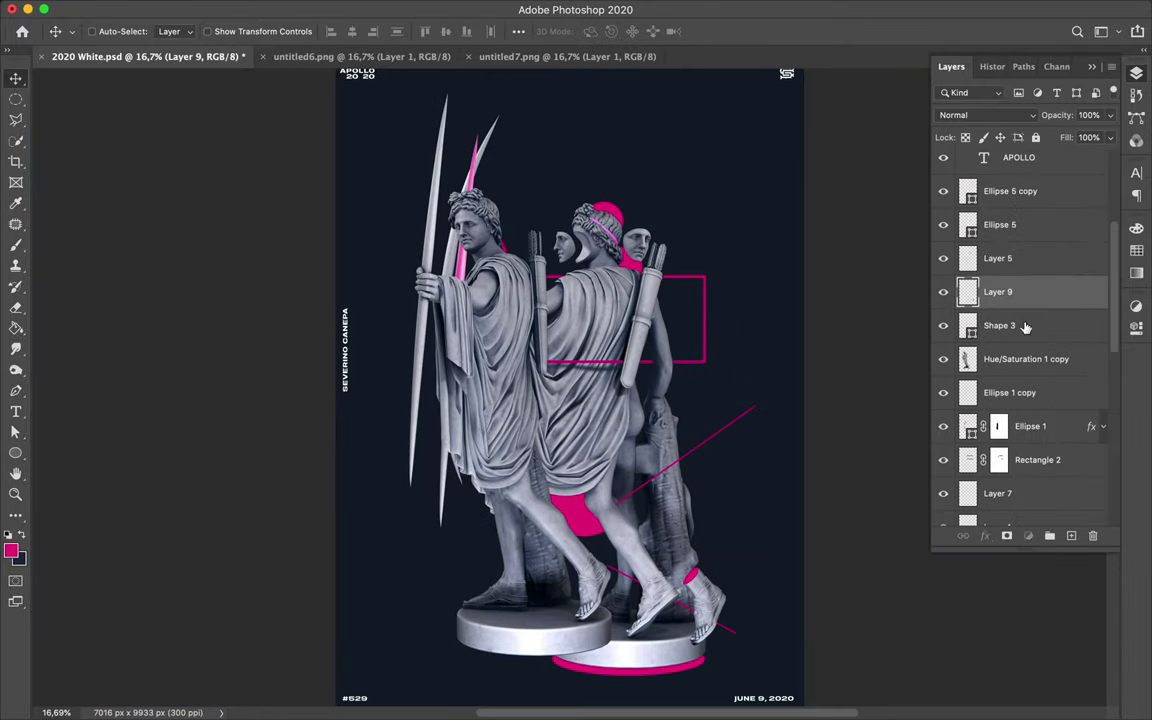
key("ctrl+shift+alt+n")
key("b")
right_click(728, 504)
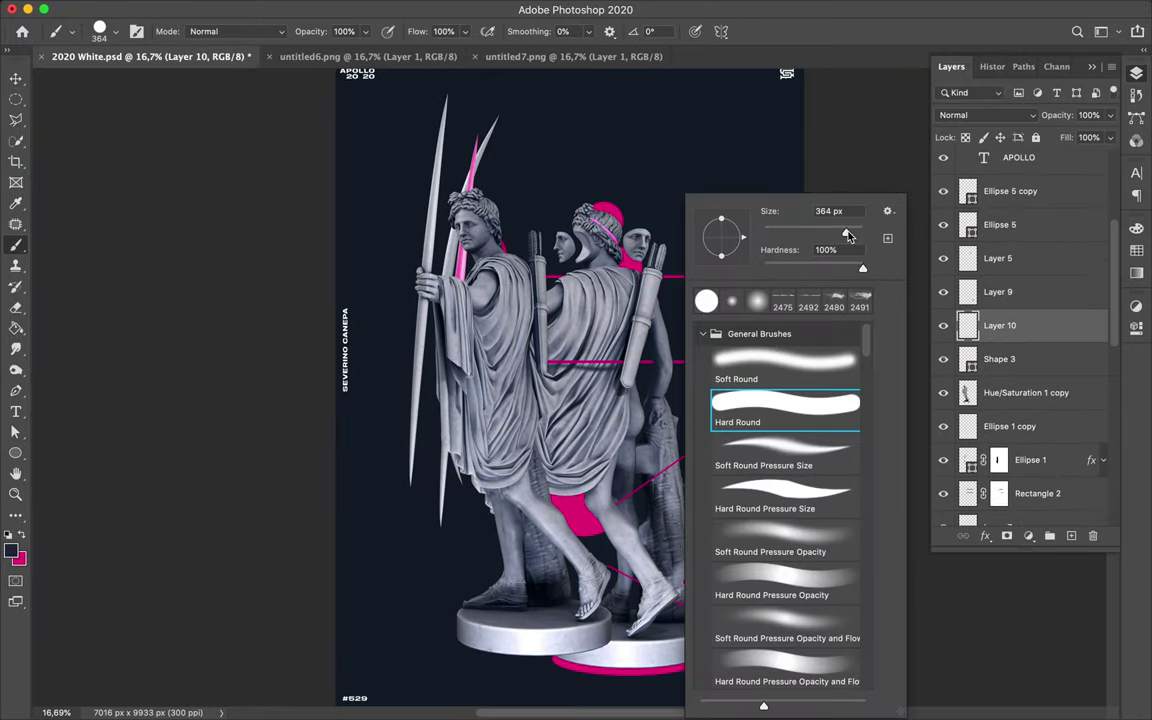
left_click_drag(848, 235, 858, 235)
key("Return")
key("w")
key("v")
Apply a 37,4 px Gaussian Blur to Layer 10's pink element near the feet
left_click(245, 8)
left_click(391, 57)
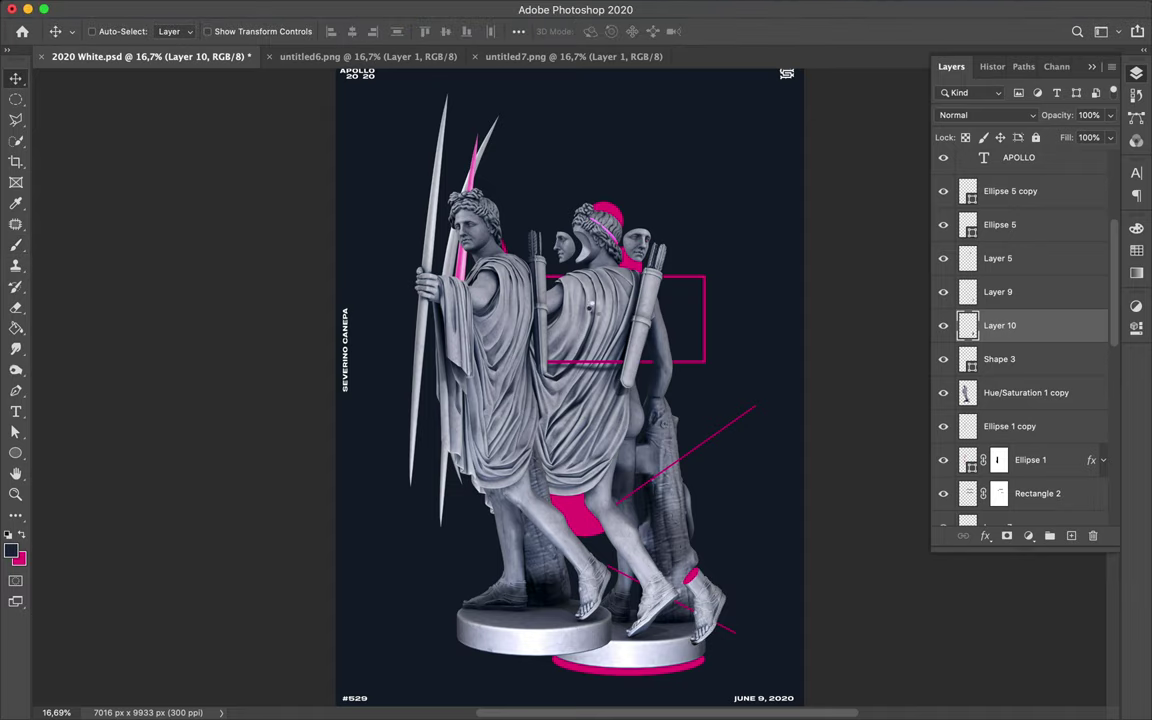
key("ctrl+super+f")
left_click_drag(714, 591, 704, 580)
left_click(380, 8)
left_click(660, 268)
left_click_drag(784, 391, 803, 396)
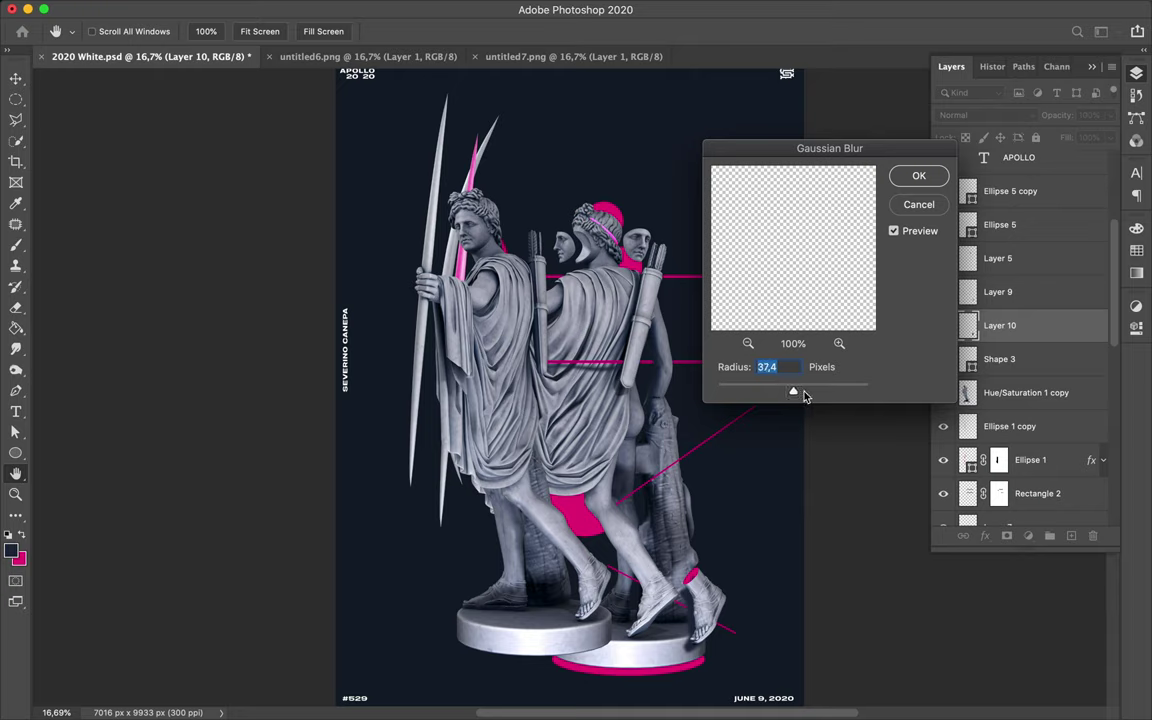
left_click(910, 175)
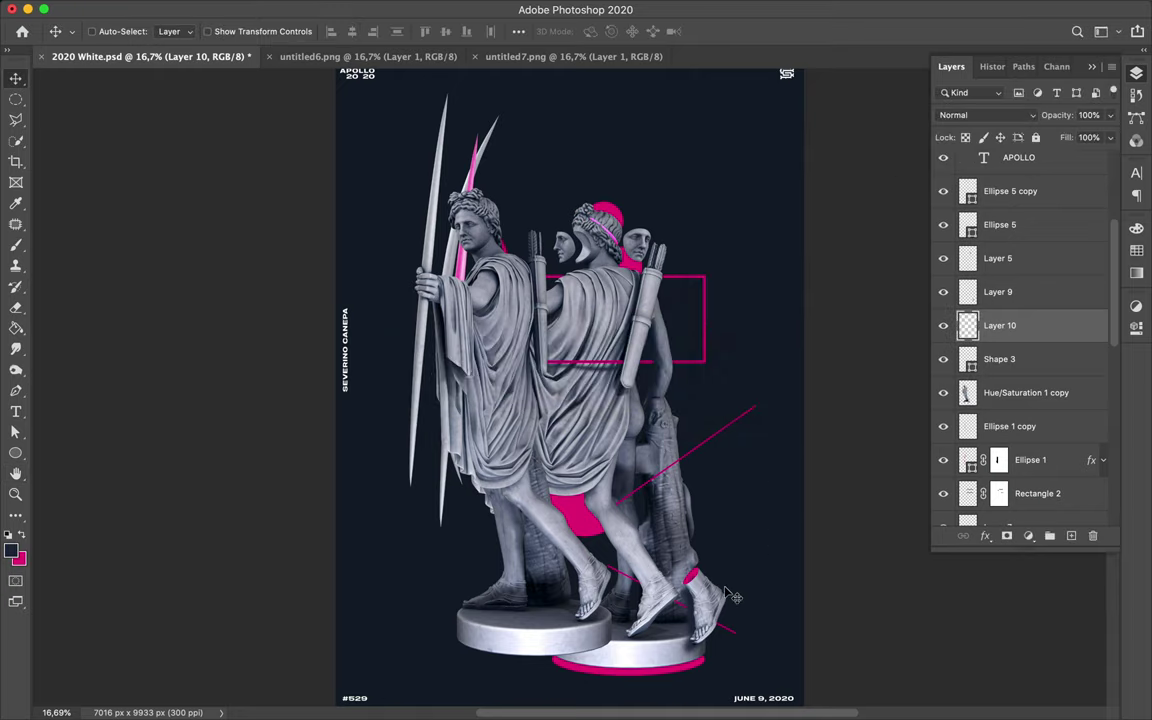
Set the eraser to 185 px, hide the Hue/Saturation 1 copy statue, and save
key("e")
right_click(694, 550)
left_click_drag(783, 232, 797, 232)
left_click(690, 622)
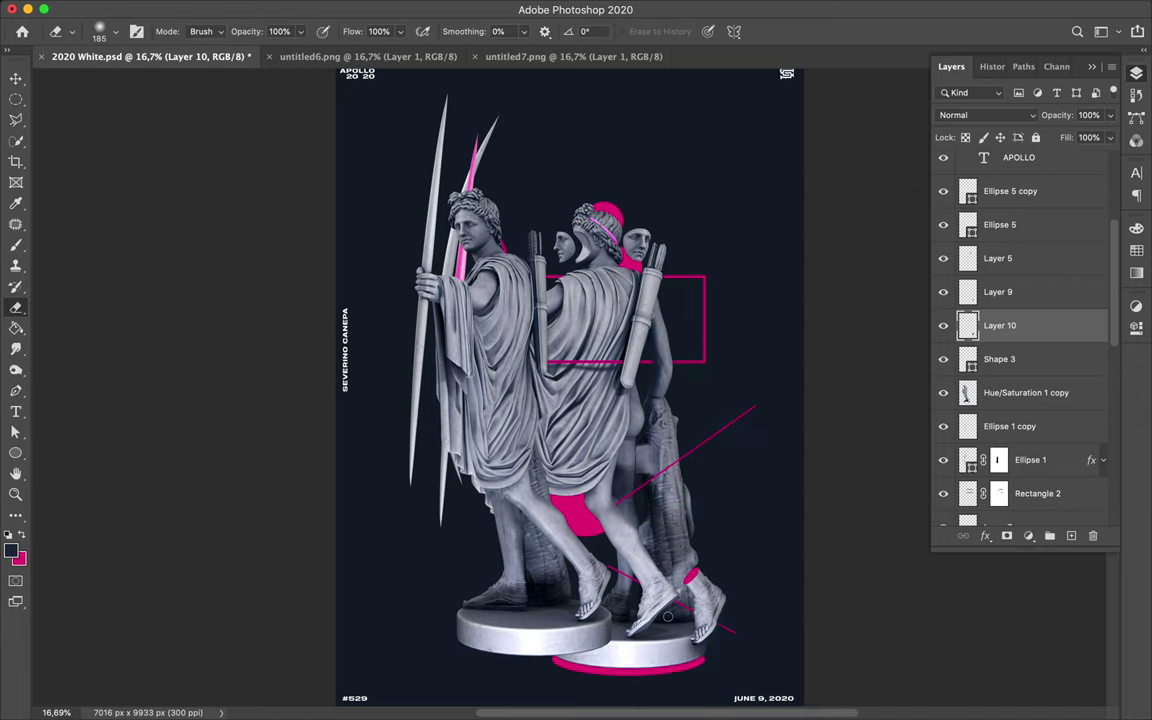
key("v")
left_click(1025, 392)
left_click(943, 392)
key("ctrl+s")
left_click(804, 8)
left_click(830, 44)
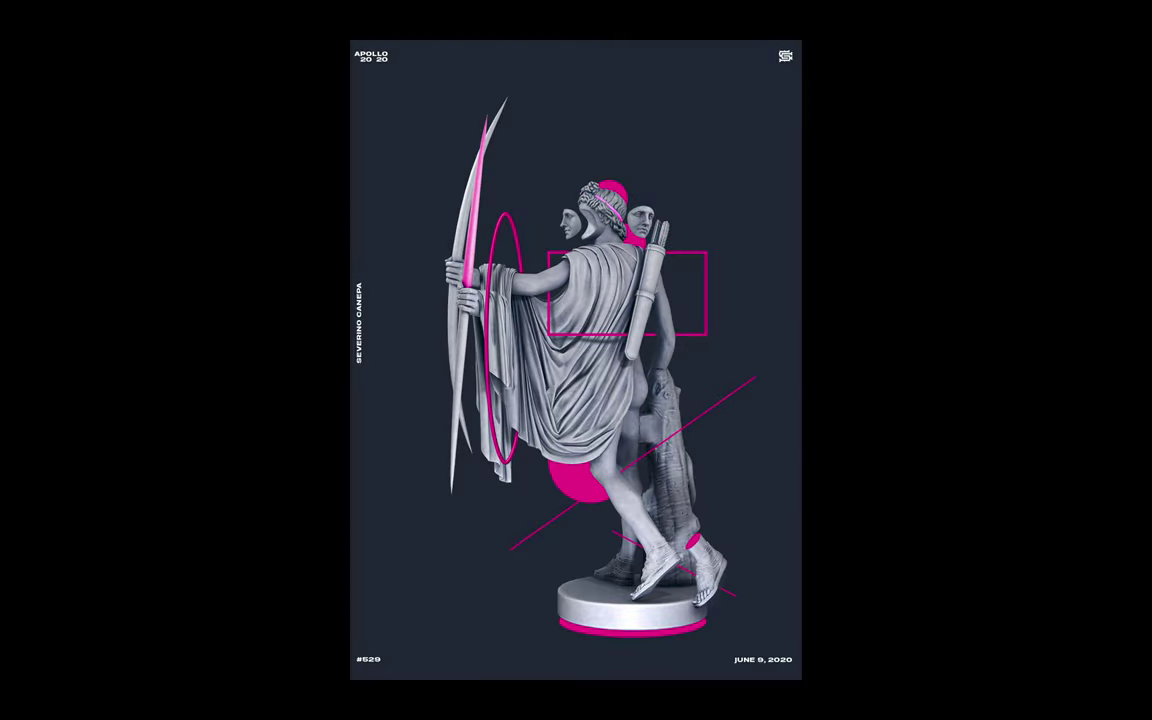